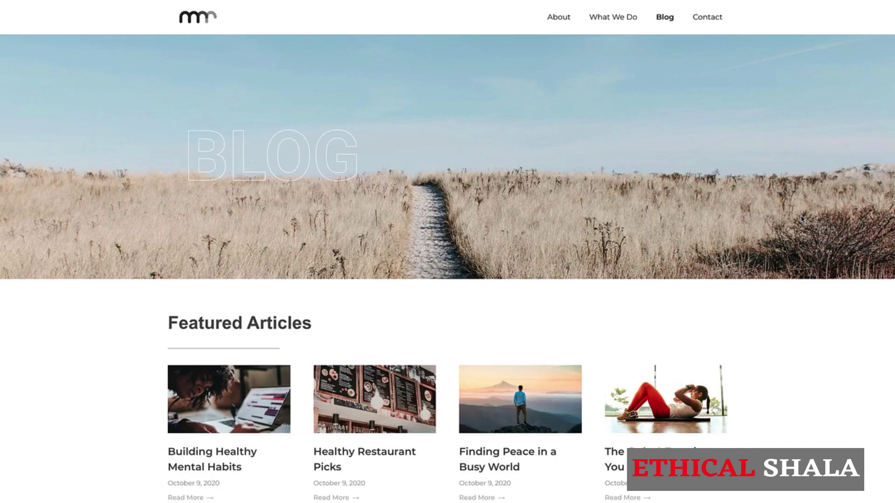
# Examine the finished blog page, looking over its Featured Articles and All Articles sections
pyautogui.scroll(-2, 802, 218)
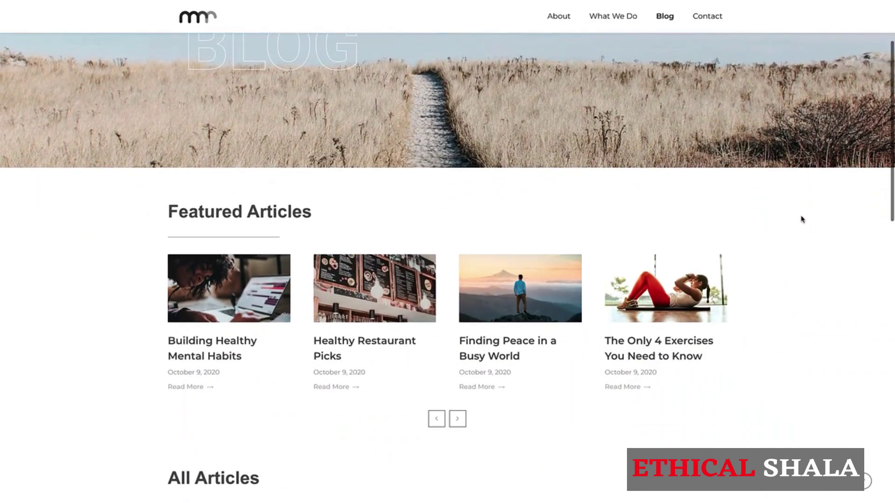
pyautogui.scroll(-2, 802, 219)
pyautogui.scroll(-2, 802, 219)
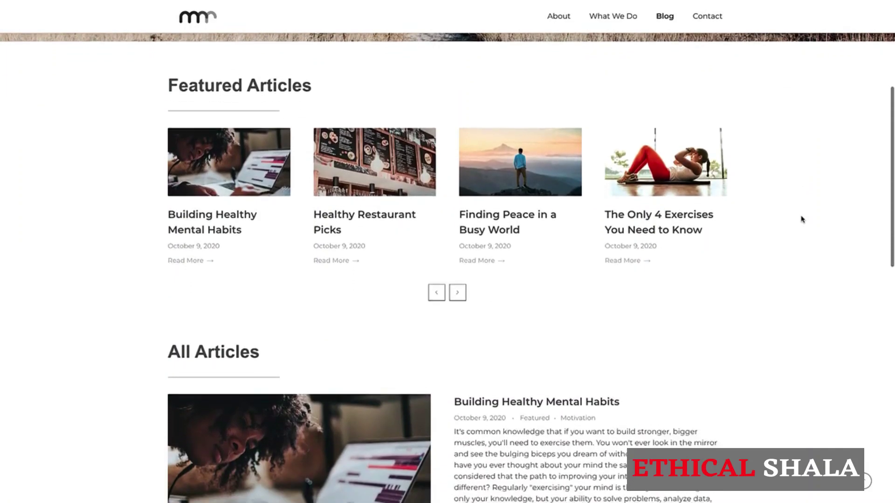
pyautogui.scroll(-2, 802, 220)
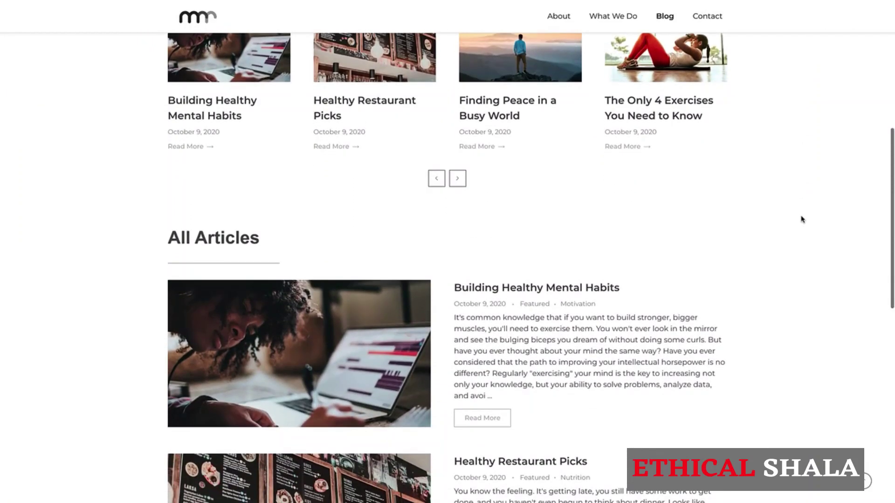
pyautogui.scroll(-2, 801, 219)
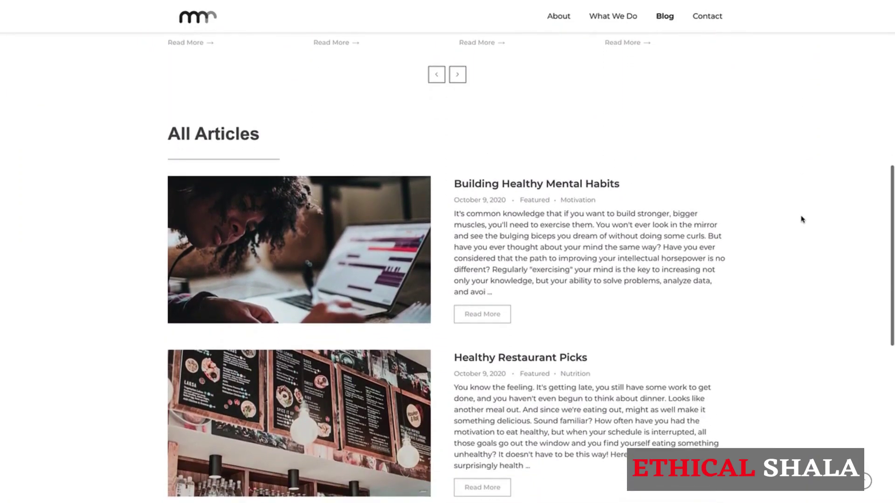
pyautogui.scroll(-1, 802, 219)
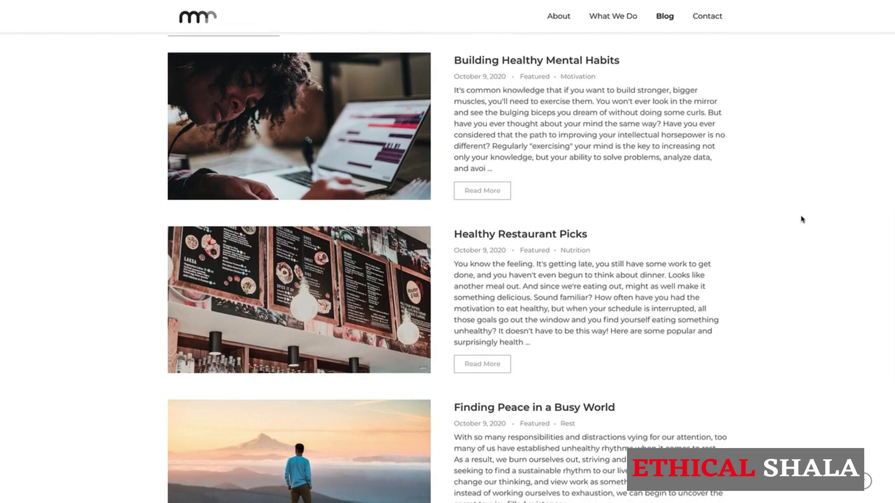
pyautogui.scroll(-2, 802, 219)
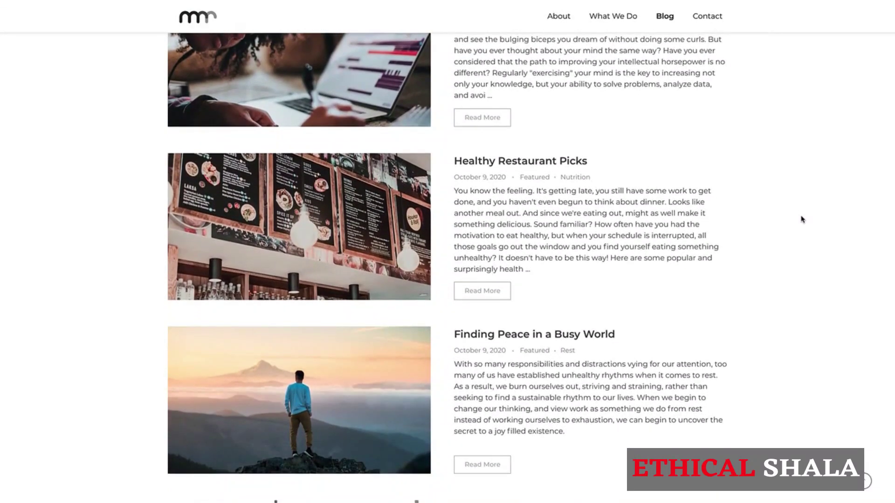
pyautogui.scroll(2, 801, 219)
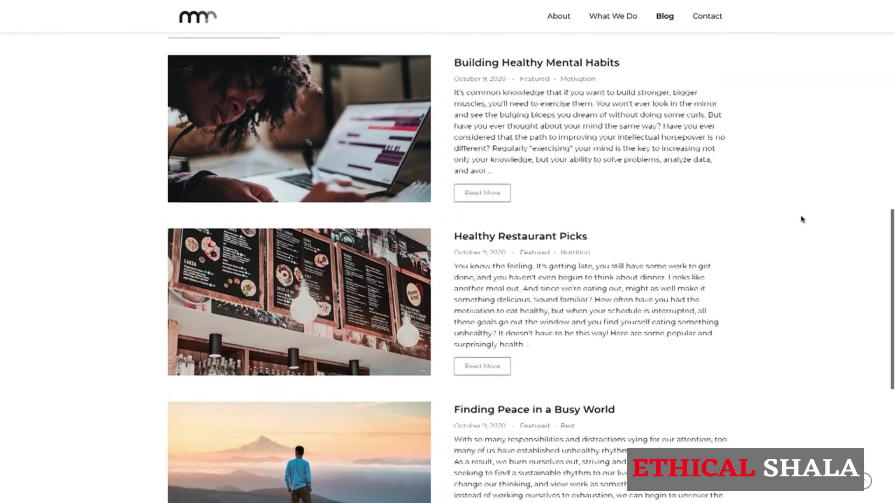
pyautogui.scroll(2, 802, 219)
pyautogui.scroll(3, 802, 219)
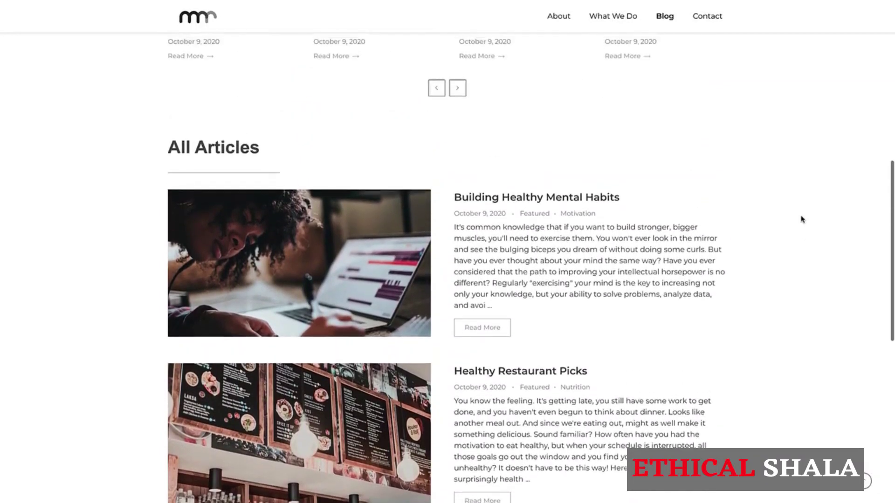
pyautogui.scroll(3, 802, 219)
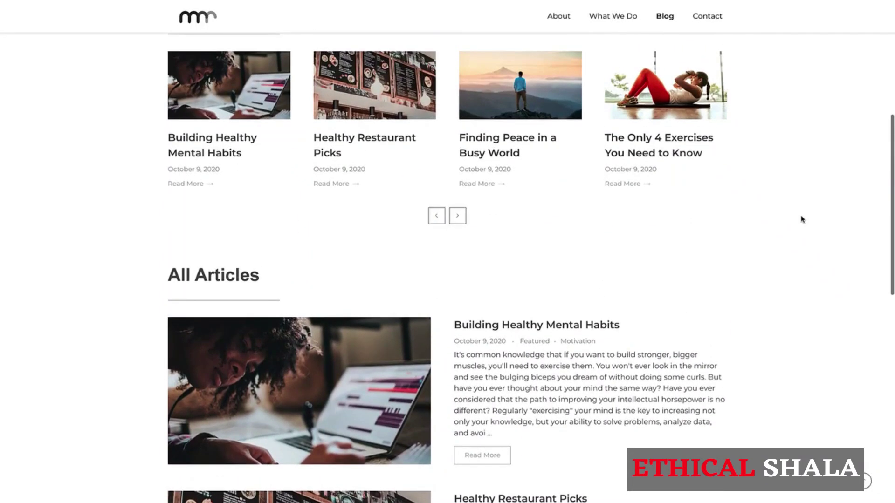
pyautogui.scroll(3, 802, 219)
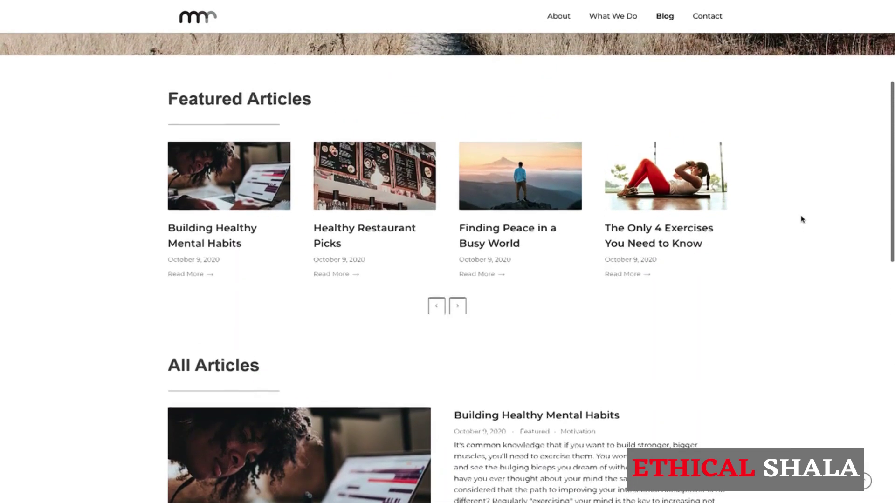
pyautogui.scroll(3, 802, 219)
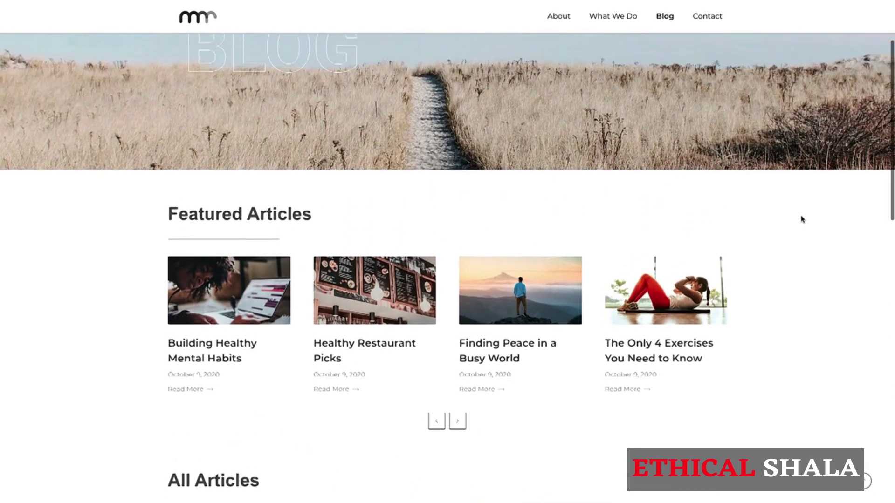
pyautogui.scroll(1, 802, 219)
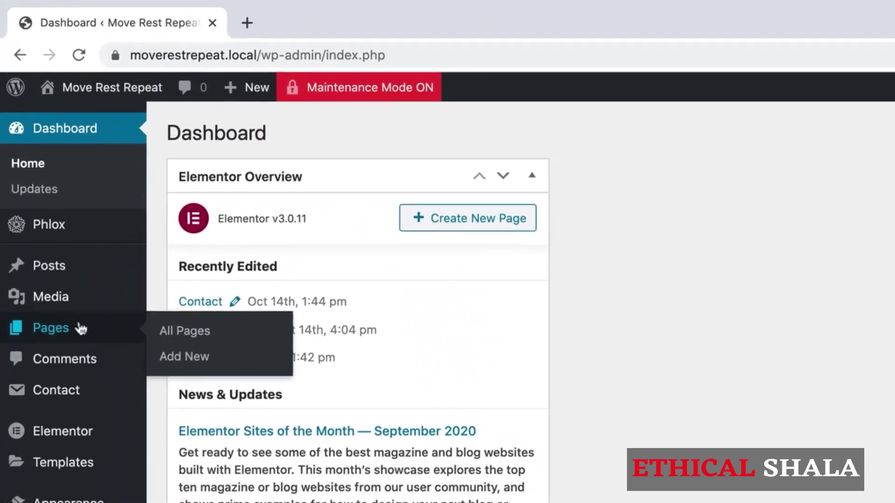
# Create a new post and title it "The Only 4 Exercises You Need to Know"
pyautogui.moveTo(23, 137)
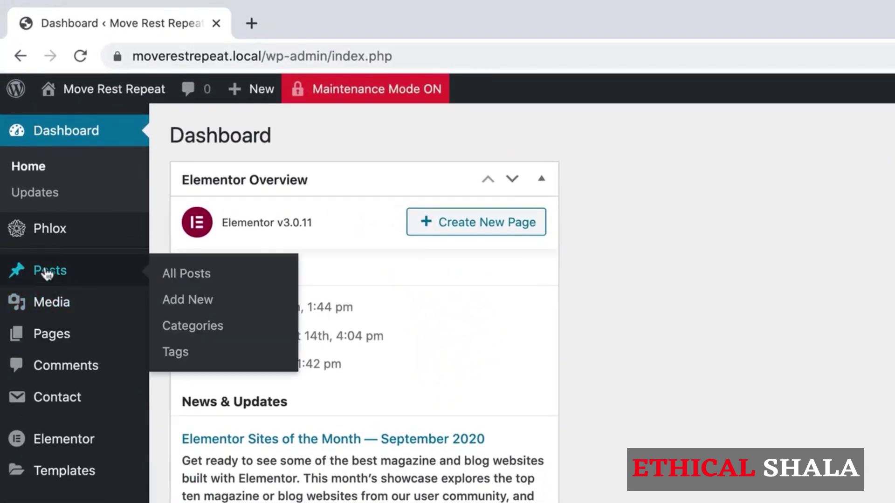
pyautogui.click(199, 308)
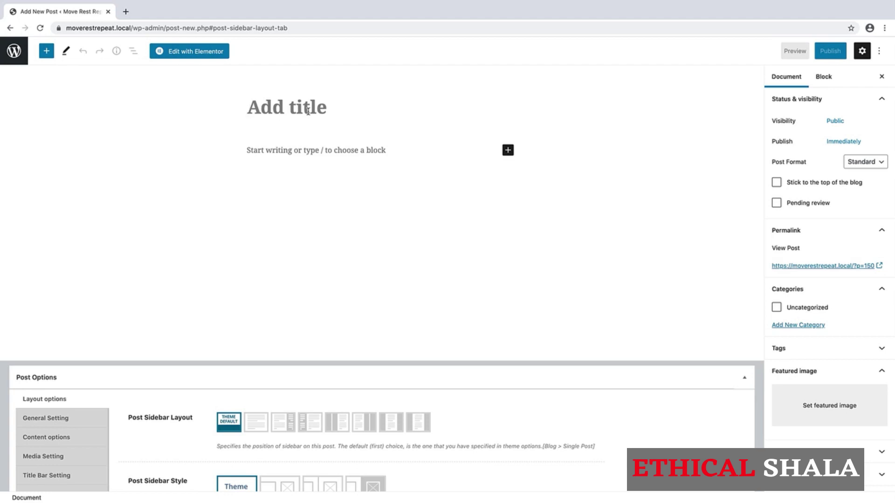
pyautogui.write('The O')
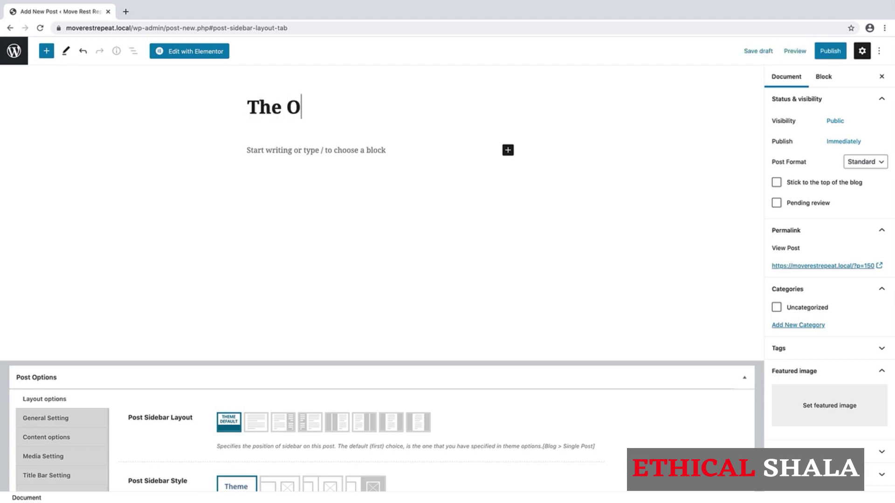
pyautogui.write('nly 4 Ex')
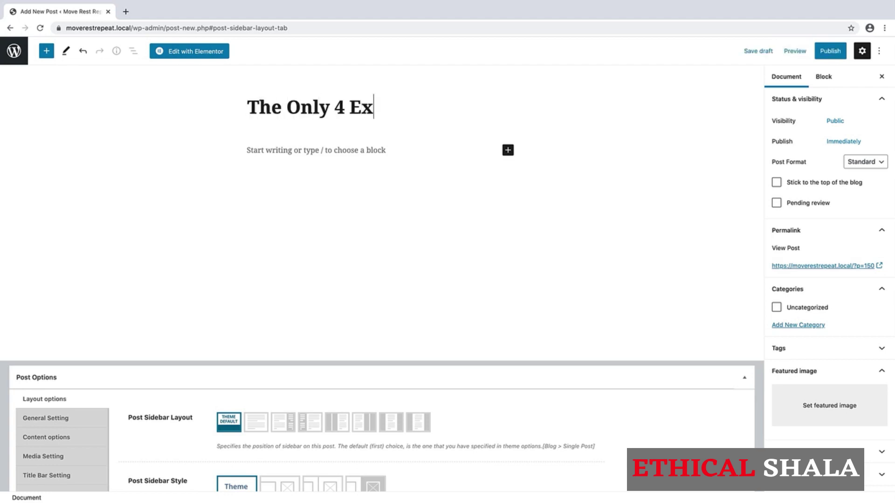
pyautogui.write('ercises You Ne')
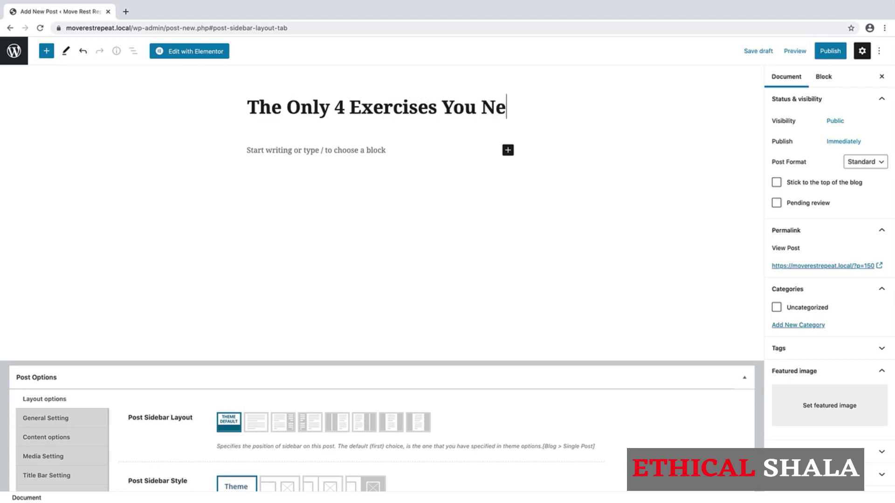
pyautogui.write('ed to KNo')
pyautogui.press('BackSpace')
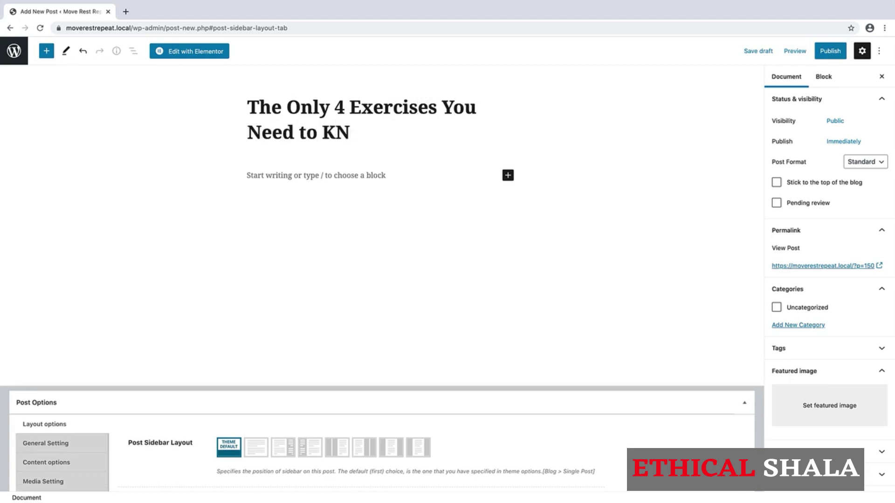
pyautogui.press('BackSpace')
pyautogui.write('now')
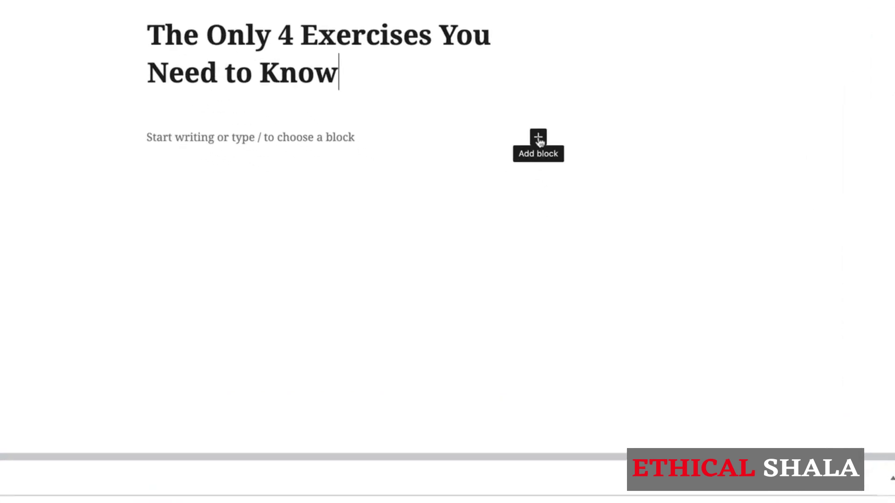
# Add the intro paragraph below the title, from "Forget the complex workouts requiring a spreadsheet" through "build strength!"
pyautogui.click(538, 138)
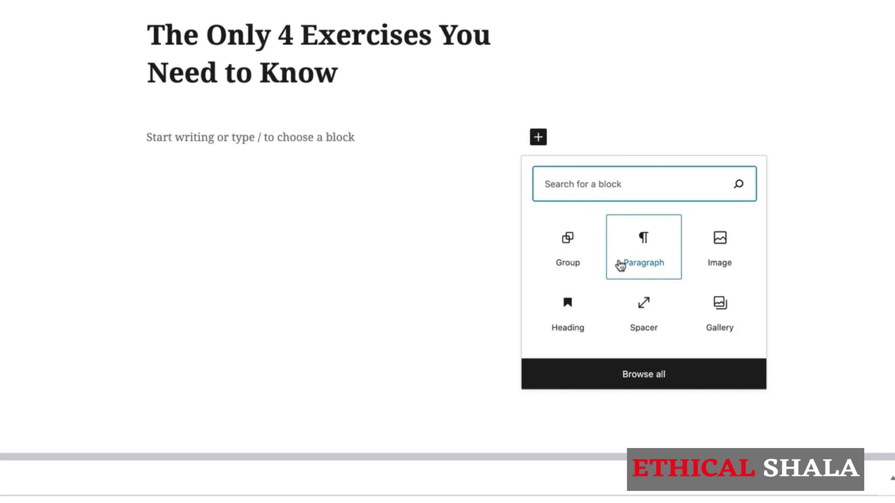
pyautogui.click(643, 252)
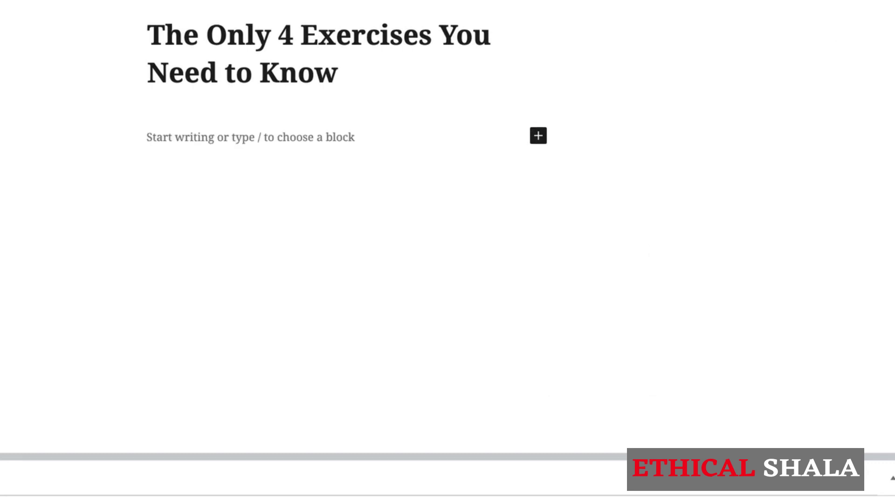
pyautogui.click(227, 146)
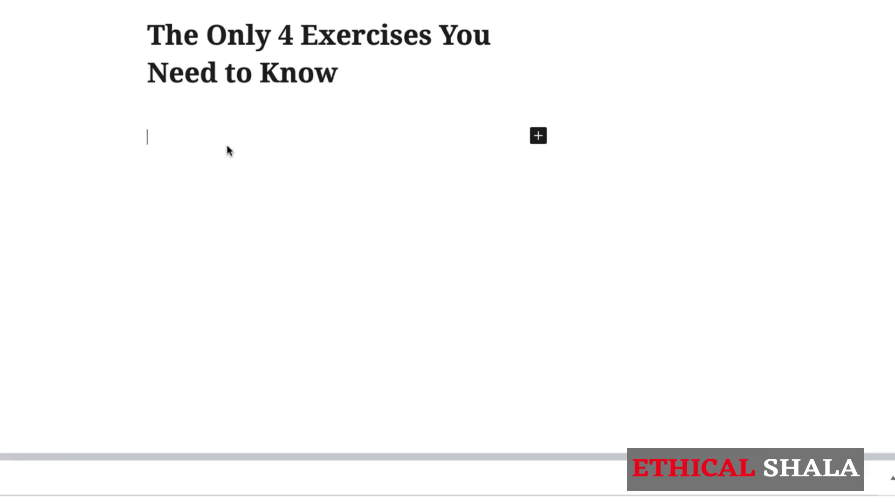
pyautogui.write('Forget the complex workouts requiring a spreadsheet and 90 minutes to complete – staying fit is easier than you might think! Sure, if you’re goal is to look like a bodybuilder, get out your calculator, but if your goal is functional every-day flexibility and fitness, this article is for you! Master these four exercises and do them each day to stay mobile, flexible, and build strength!')
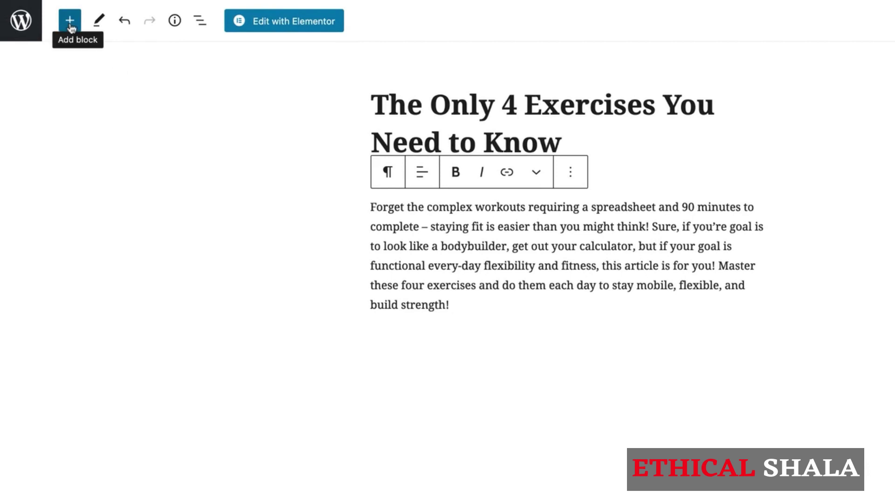
# Browse the full range of available blocks and insert an Image block below the intro paragraph
pyautogui.click(70, 21)
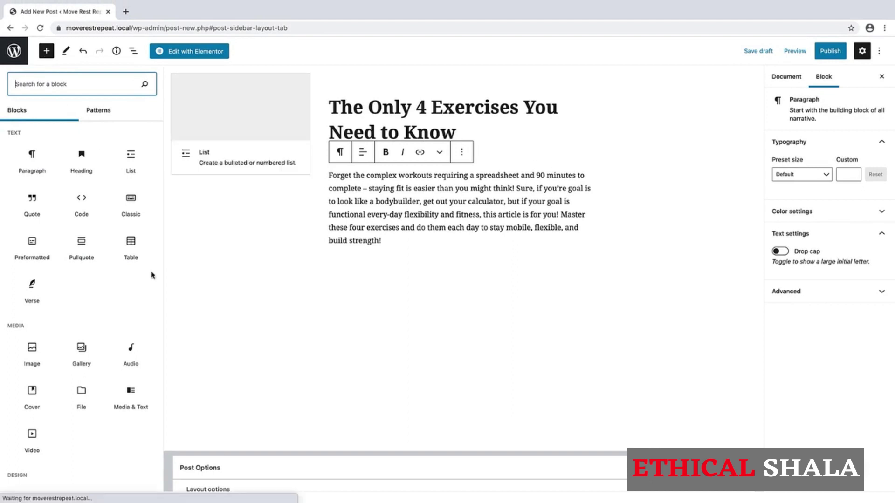
pyautogui.scroll(-4, 106, 296)
pyautogui.scroll(-8, 108, 298)
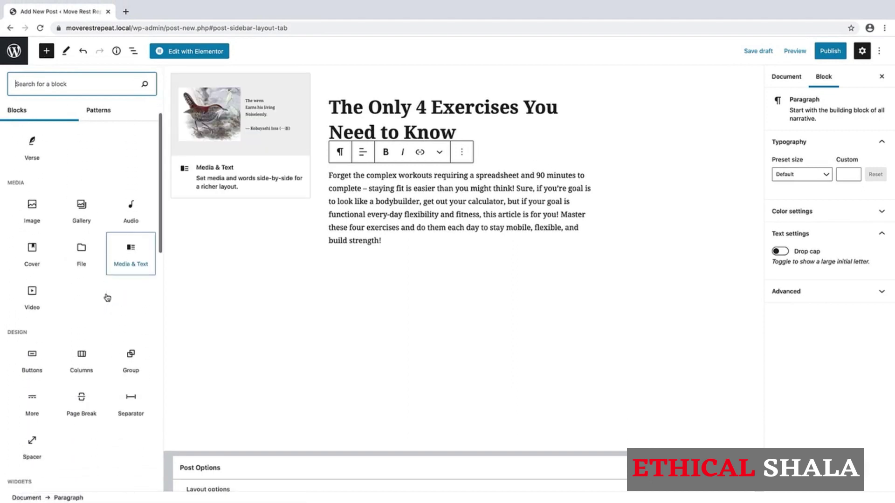
pyautogui.scroll(-6, 107, 298)
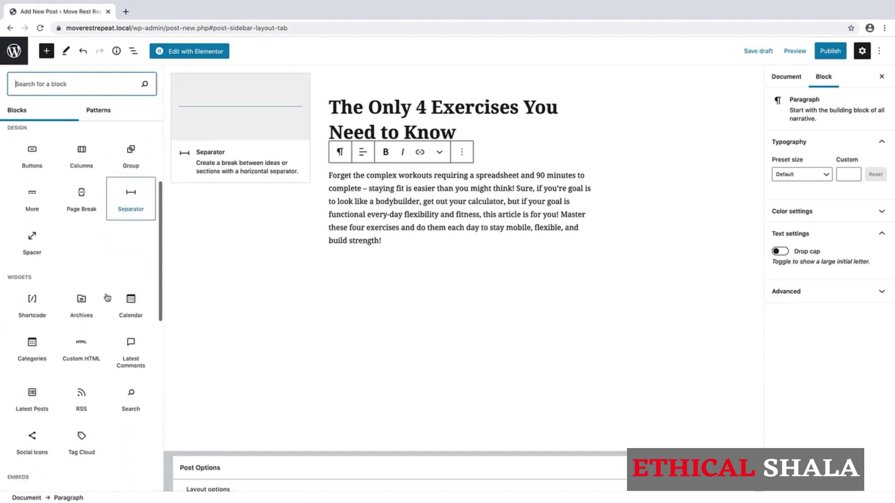
pyautogui.scroll(-3, 108, 298)
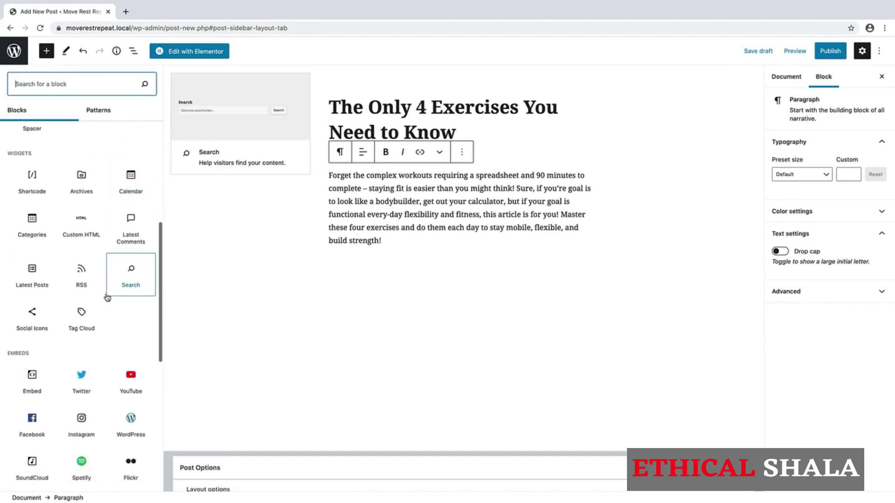
pyautogui.scroll(4, 107, 298)
pyautogui.scroll(15, 108, 298)
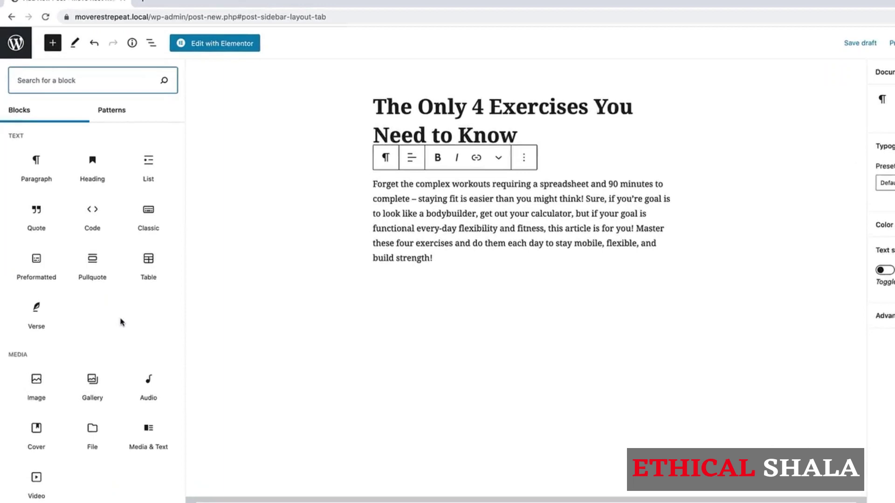
pyautogui.moveTo(36, 381)
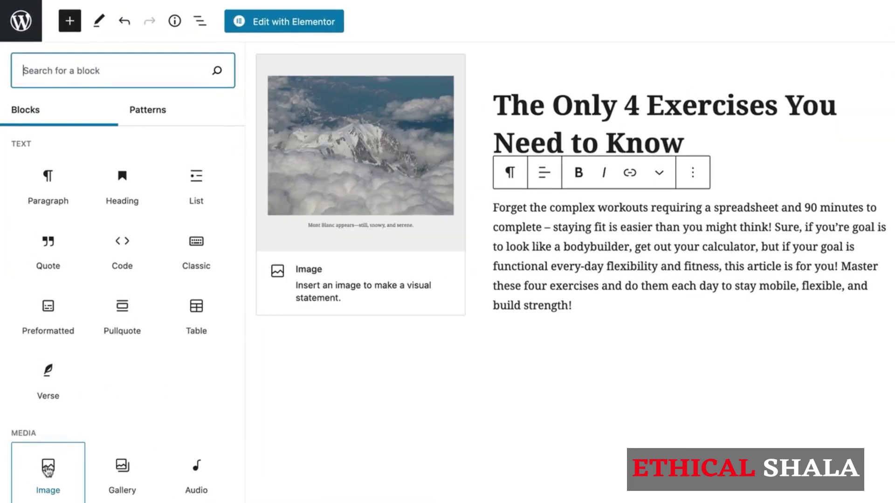
pyautogui.click(48, 469)
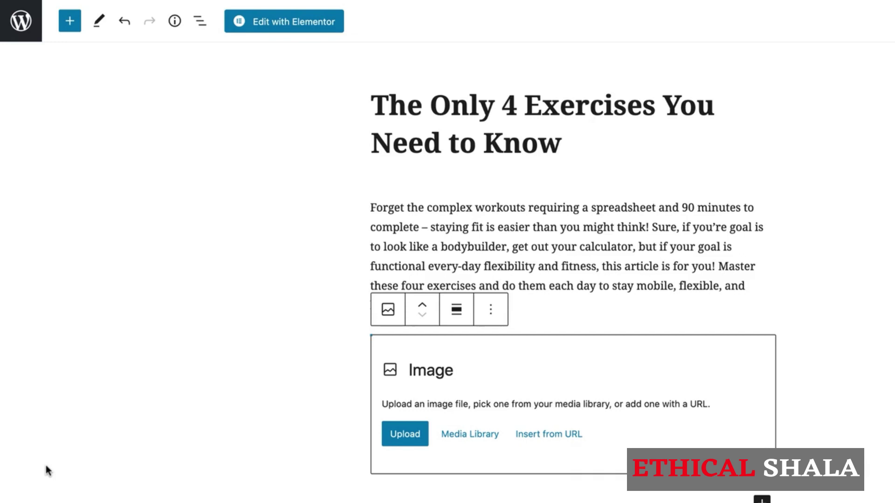
# Upload the five exercise photos to the media library and insert the one of two women high-fiving into the Image block
pyautogui.click(471, 435)
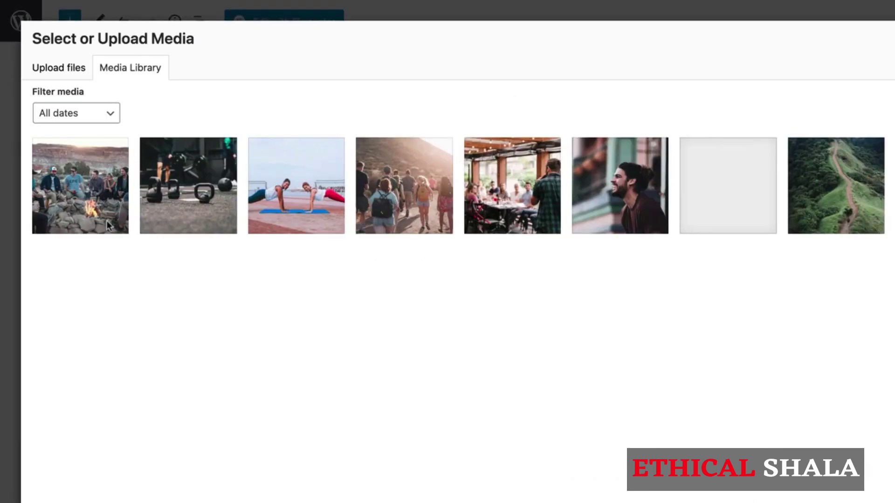
pyautogui.click(58, 74)
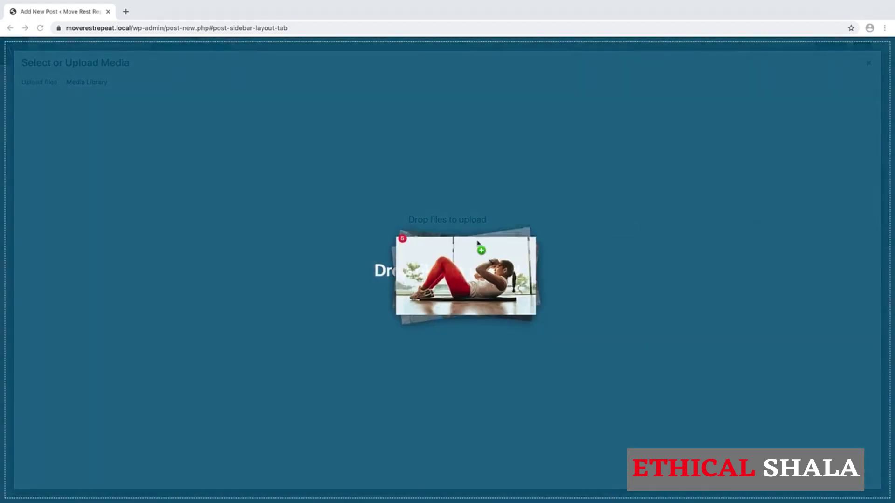
pyautogui.moveTo(466, 275); pyautogui.dragTo(309, 224)
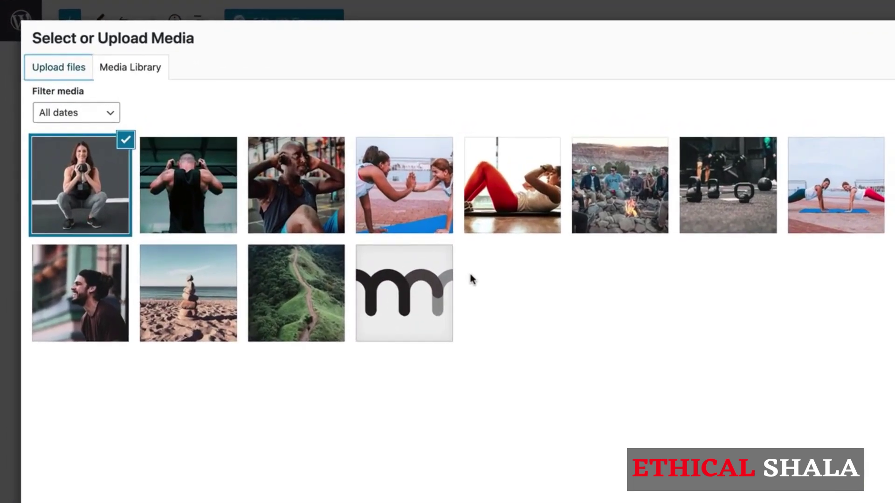
pyautogui.click(424, 193)
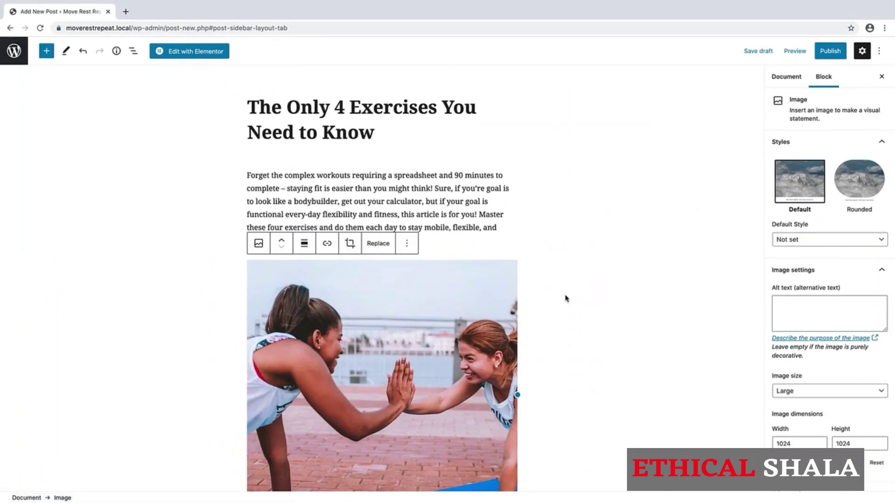
pyautogui.scroll(-5, 566, 299)
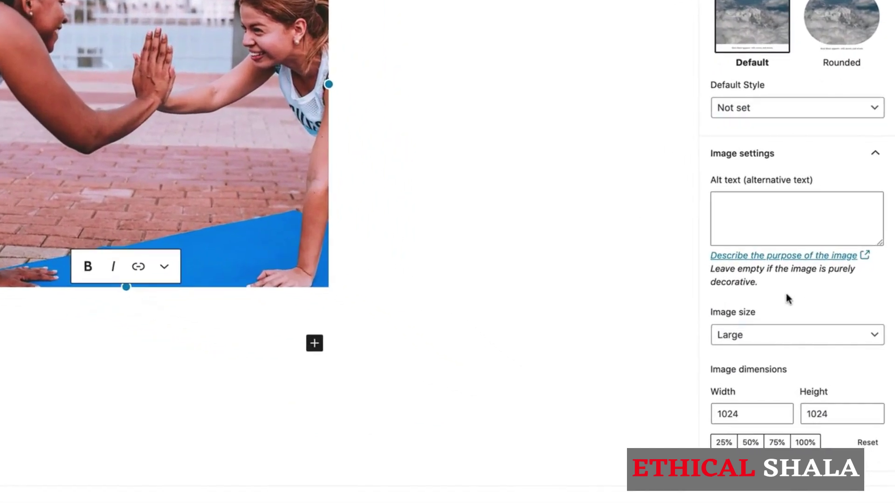
# Set the size of the inserted high-five image to Full Size
pyautogui.click(784, 339)
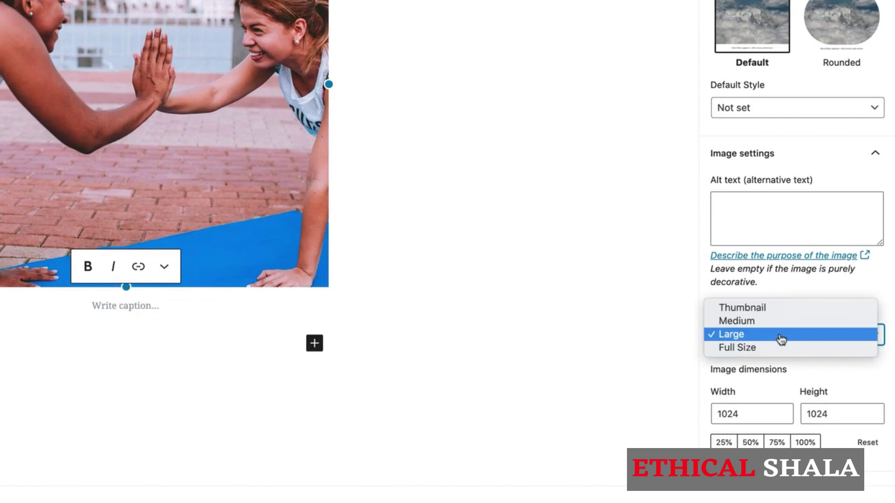
pyautogui.click(760, 348)
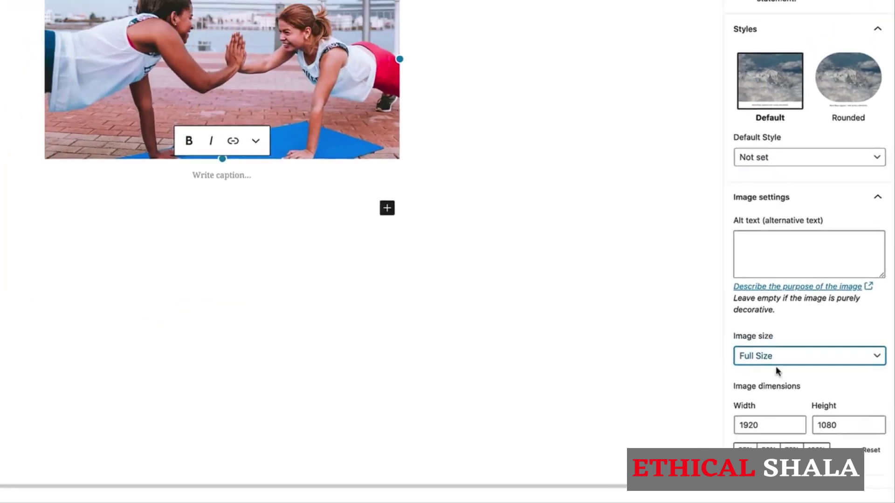
pyautogui.scroll(2, 367, 121)
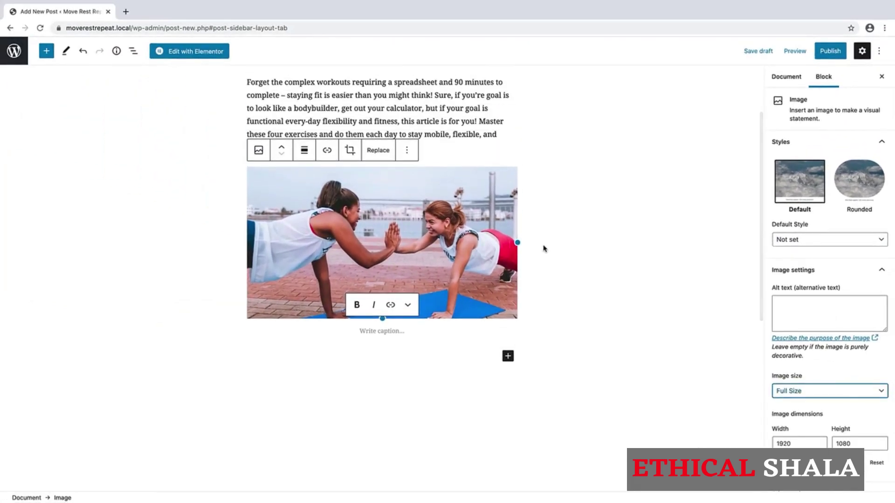
# Add a Heading block below the image with the text "1) Push-Up"
pyautogui.click(508, 357)
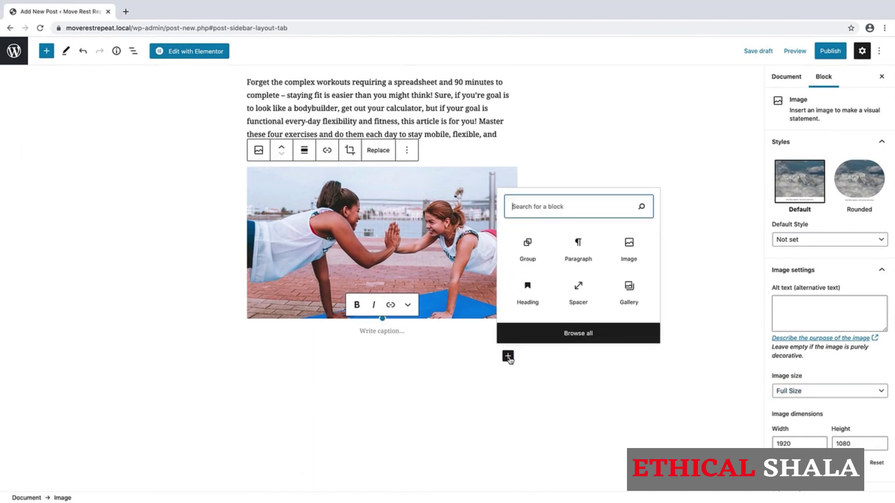
pyautogui.click(526, 291)
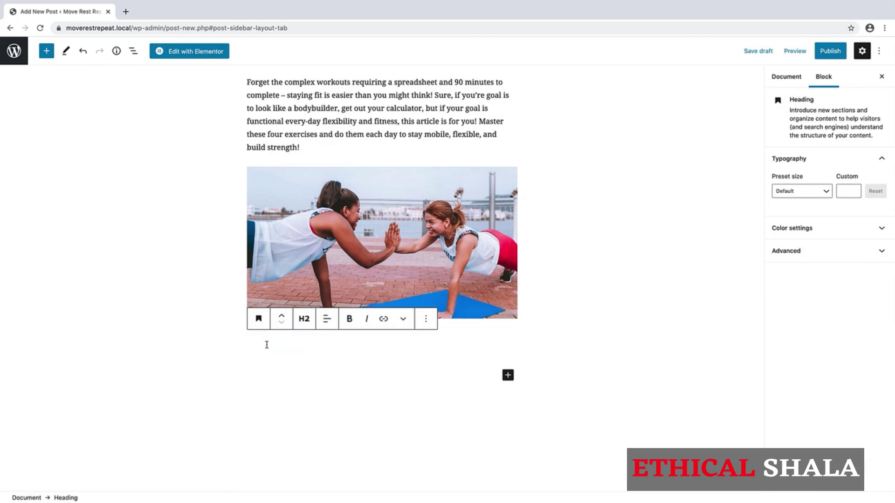
pyautogui.write('1) Pu')
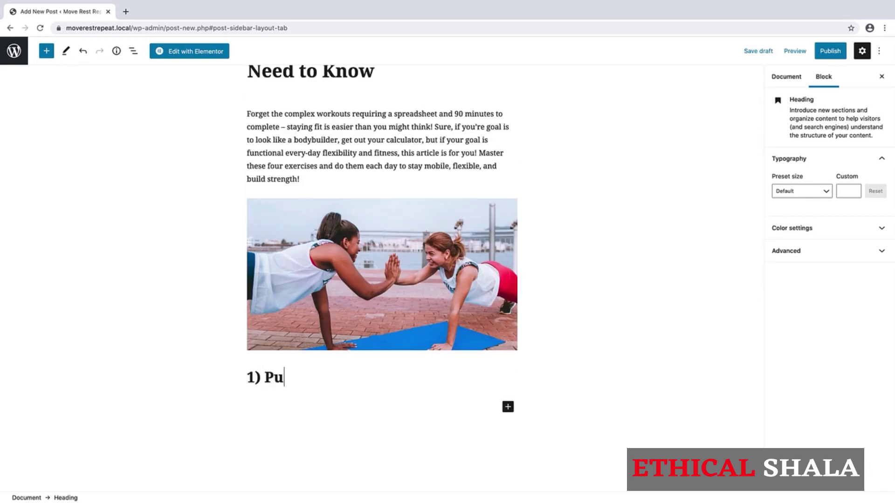
pyautogui.write('sh-Up')
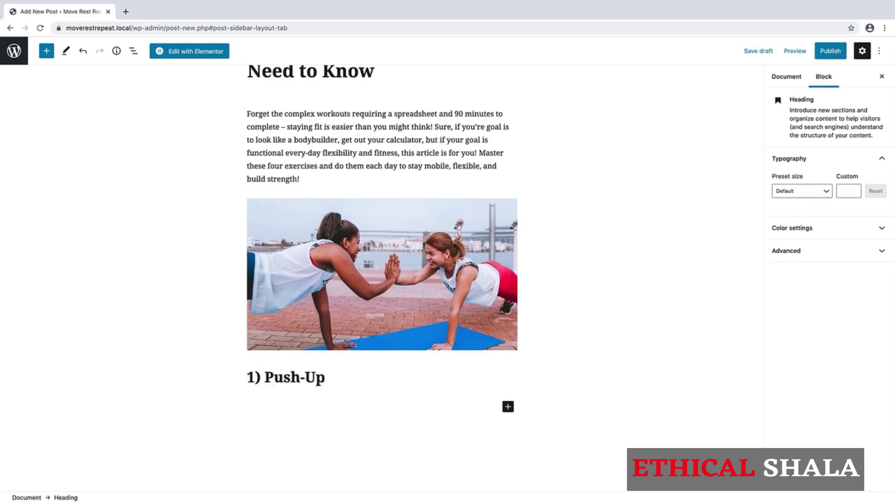
# Insert an empty Paragraph block below the "1) Push-Up" heading
pyautogui.scroll(-2, 420, 380)
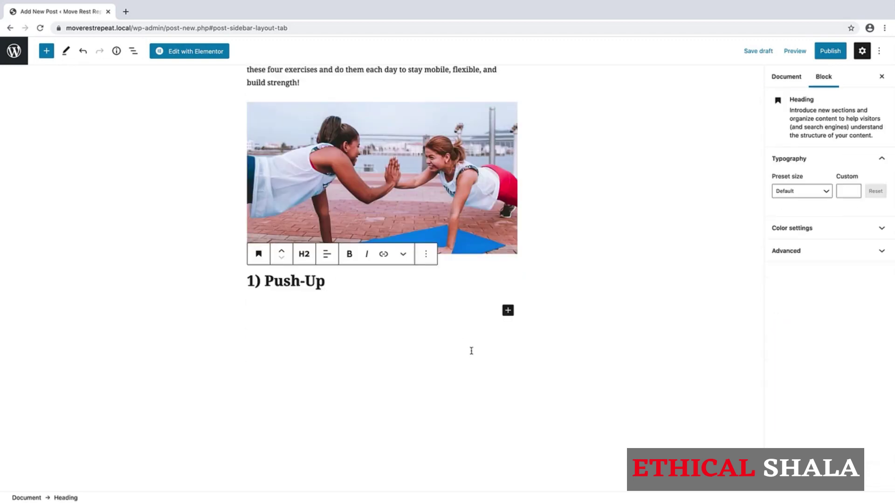
pyautogui.click(509, 310)
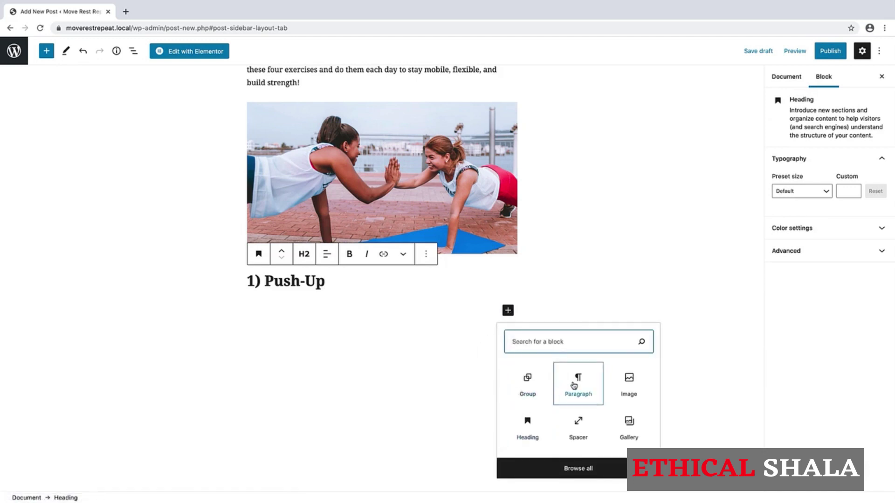
pyautogui.click(577, 383)
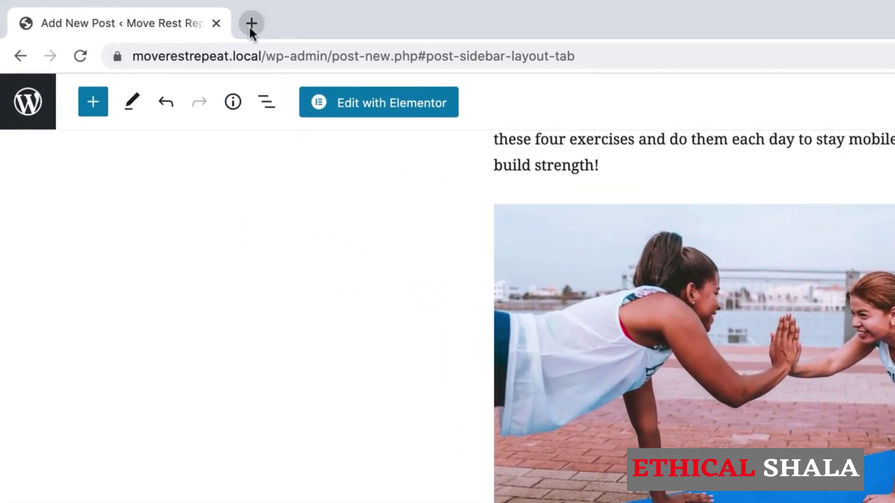
# Open loremipsum.io in a new browser tab
pyautogui.click(125, 11)
pyautogui.write('lore')
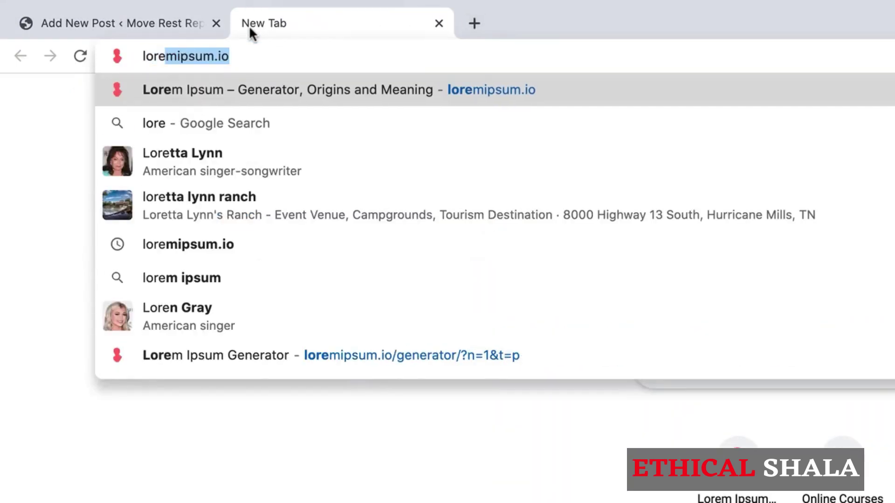
pyautogui.write('mipsum')
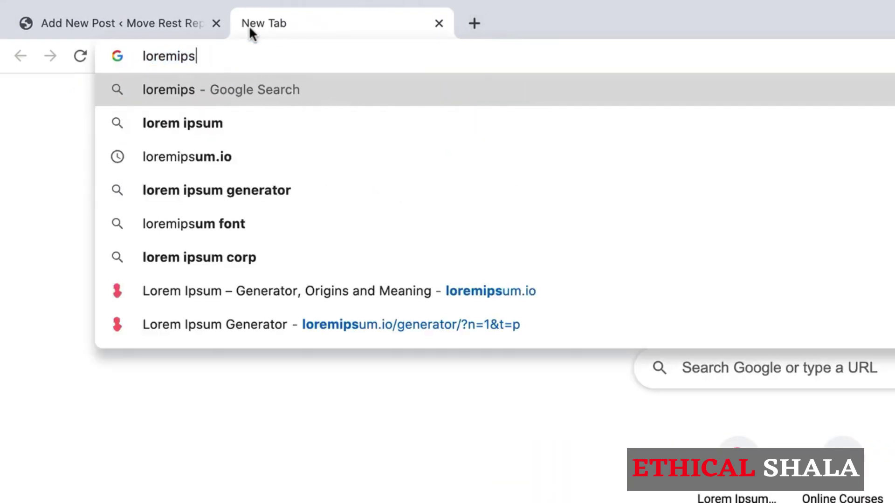
pyautogui.write('.io')
pyautogui.press('Return')
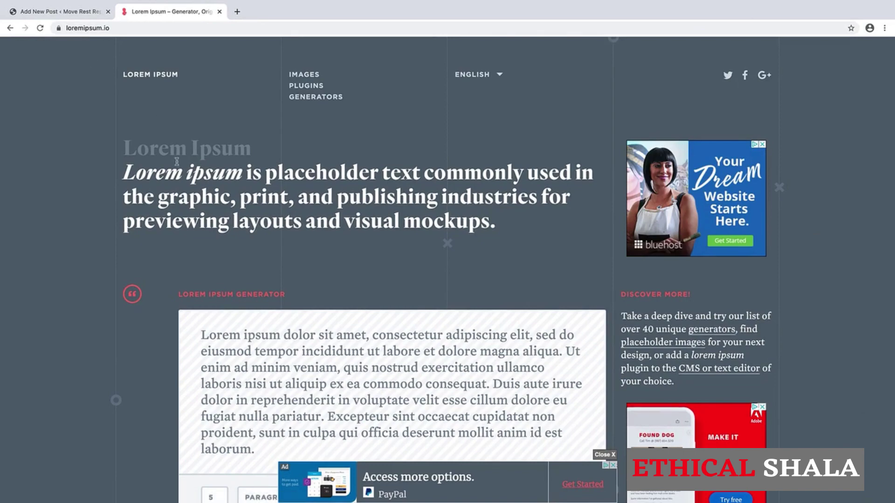
# Generate 1 paragraph of Lorem Ipsum placeholder text and copy it
pyautogui.scroll(-1, 178, 167)
pyautogui.scroll(-5, 178, 166)
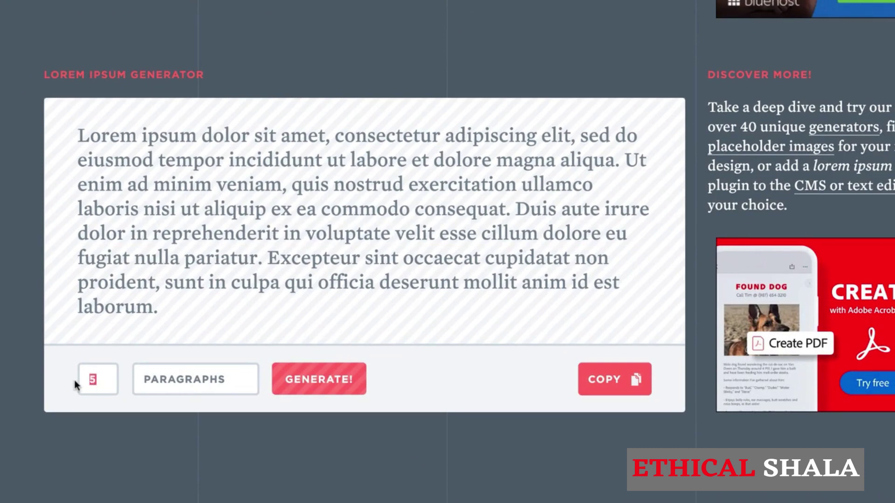
pyautogui.write('1')
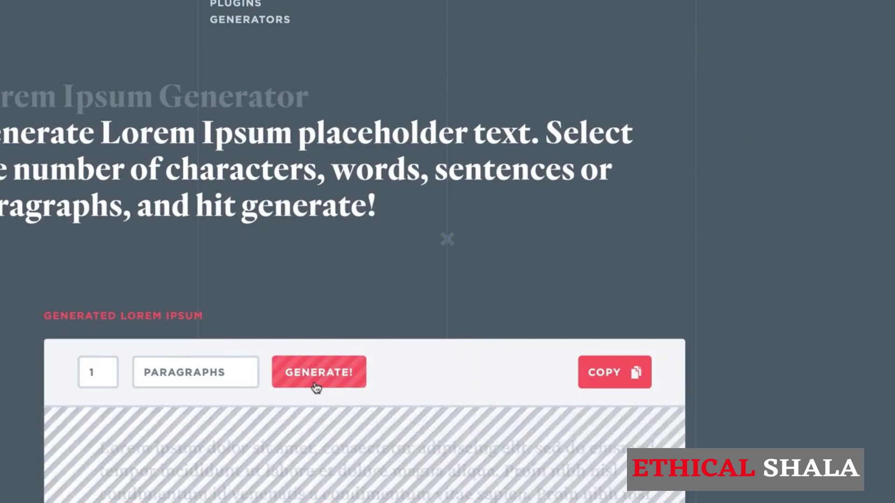
pyautogui.click(315, 387)
pyautogui.scroll(-5, 316, 387)
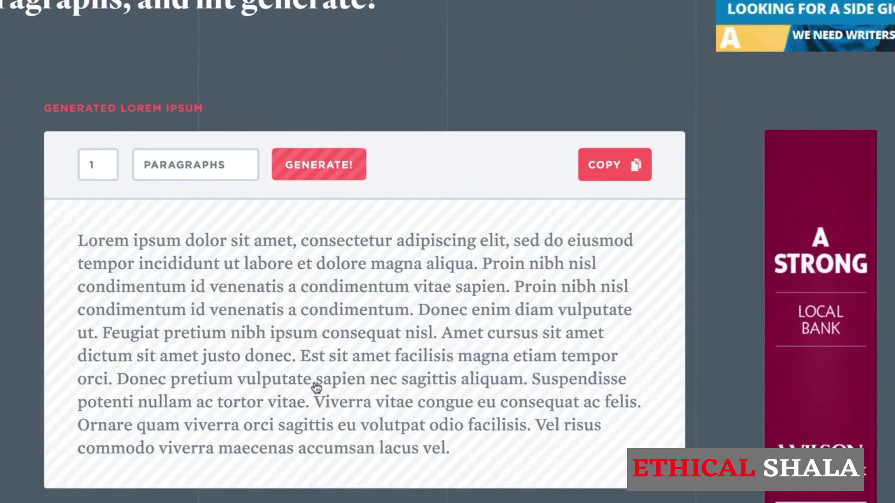
pyautogui.click(624, 166)
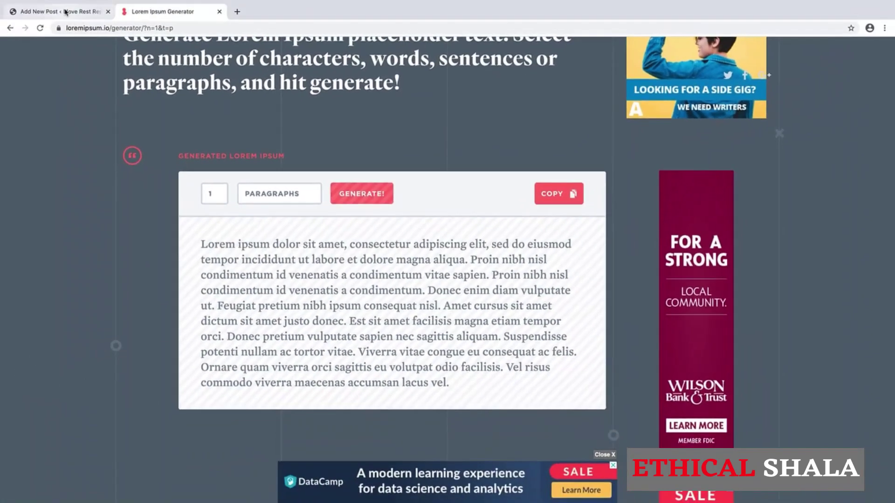
# Return to the WordPress post and paste the copied placeholder text into the empty paragraph below "1) Push-Up"
pyautogui.click(65, 11)
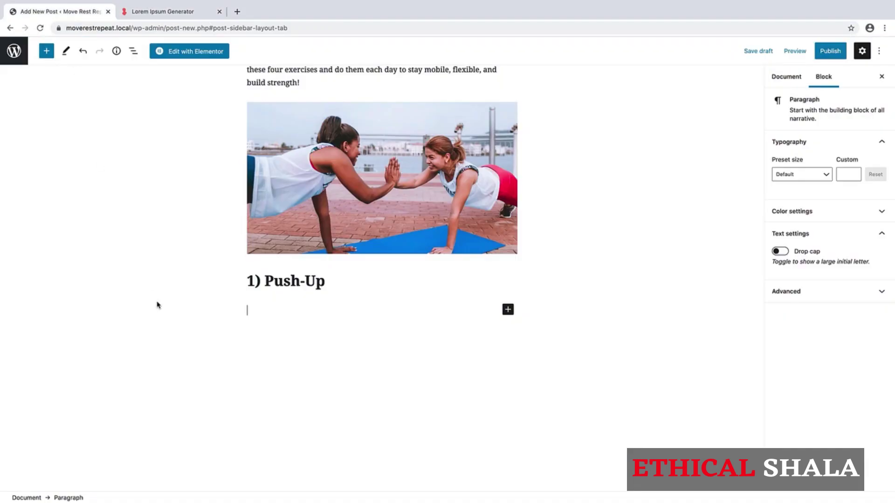
pyautogui.scroll(-1, 230, 300)
pyautogui.hotkey('ctrl', 'v')
pyautogui.scroll(-3, 231, 299)
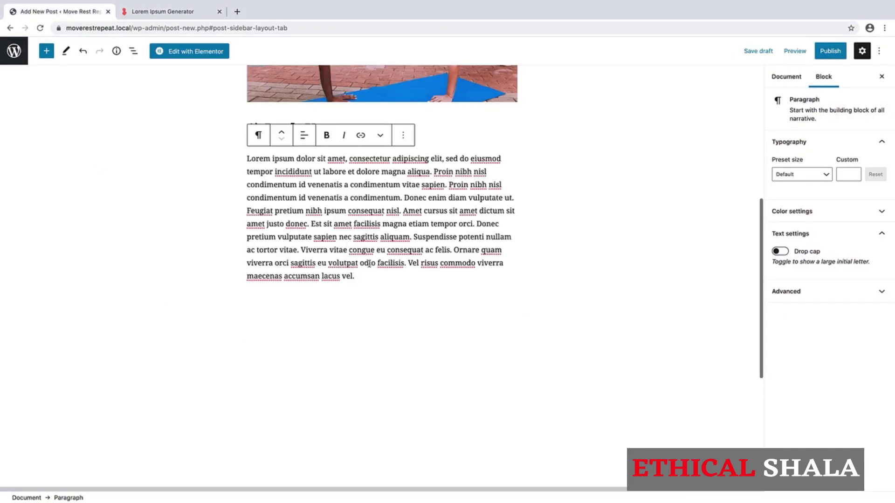
# Insert a Spacer block below the placeholder paragraph and reduce its height to 25 pixels
pyautogui.scroll(3, 446, 312)
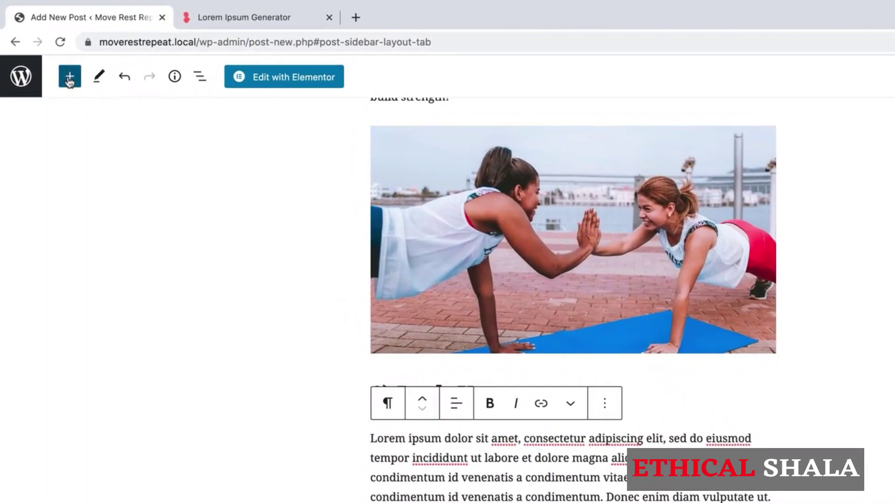
pyautogui.click(45, 52)
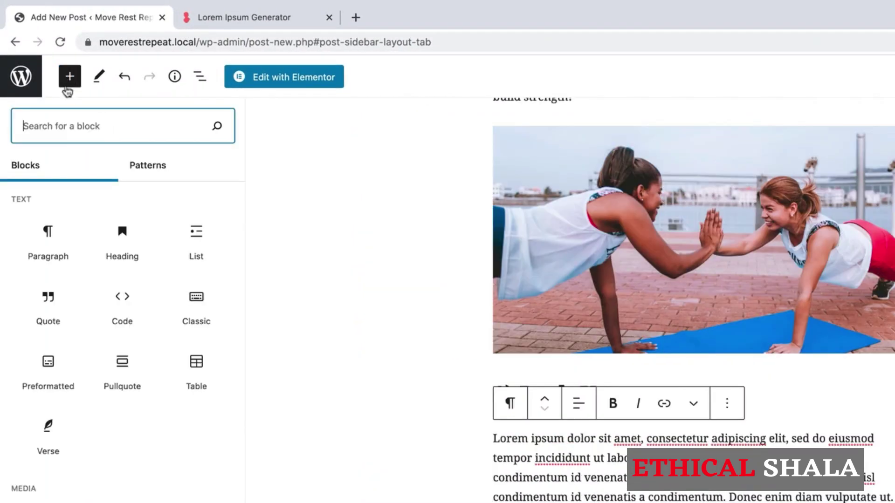
pyautogui.scroll(-7, 122, 410)
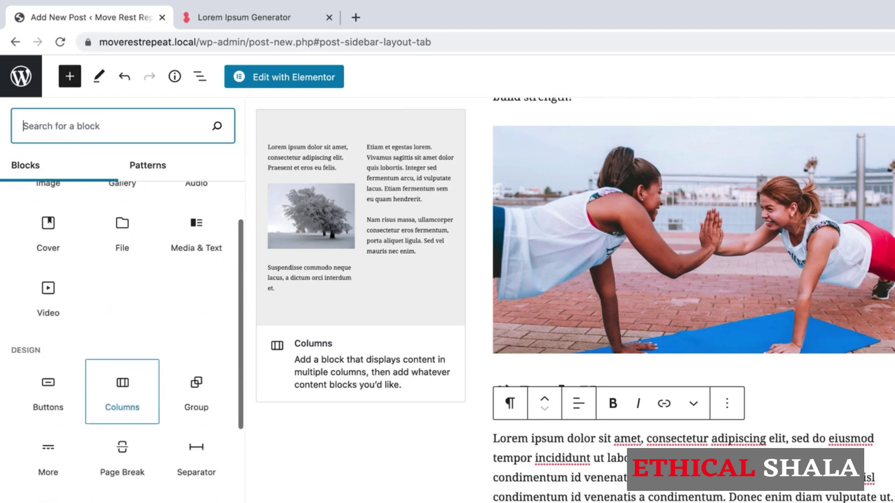
pyautogui.scroll(-2, 122, 391)
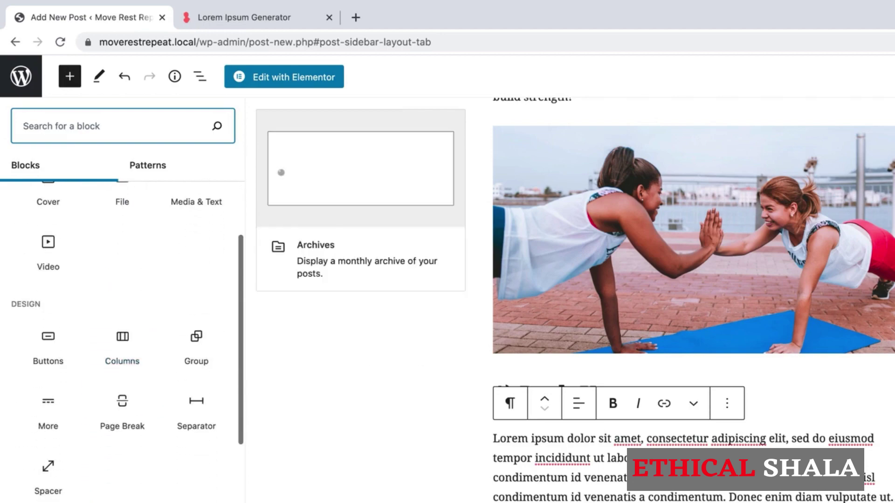
pyautogui.click(41, 476)
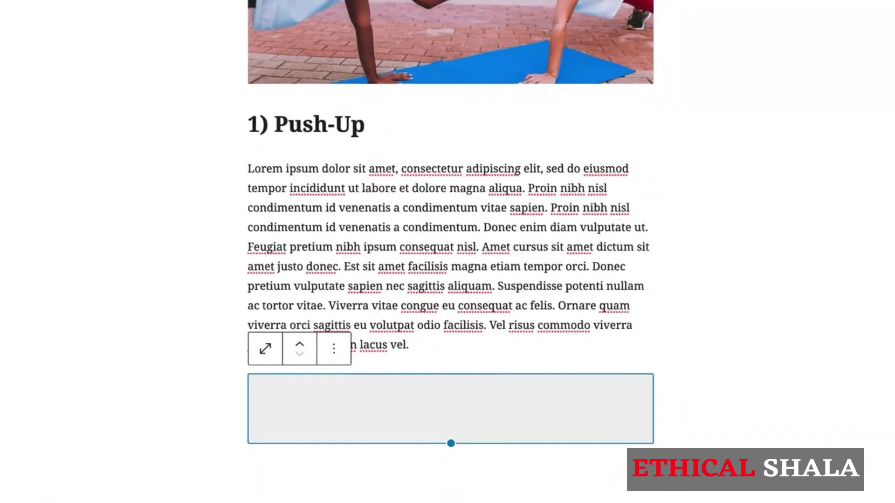
pyautogui.moveTo(449, 443); pyautogui.dragTo(441, 385)
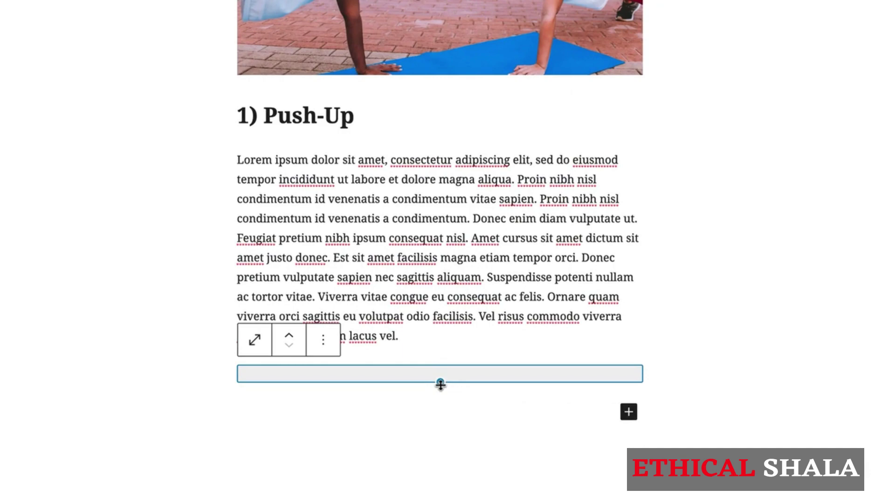
# Switch the block editor from Edit mode to Select mode
pyautogui.scroll(10, 440, 385)
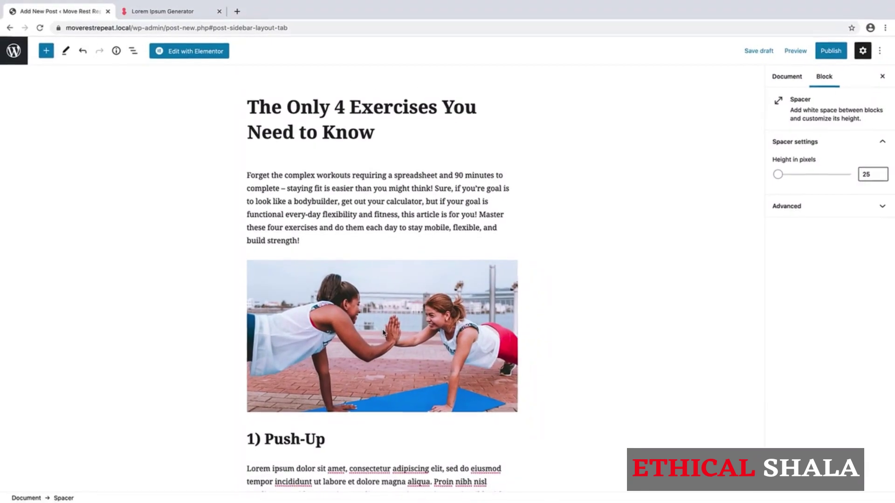
pyautogui.scroll(-5, 383, 333)
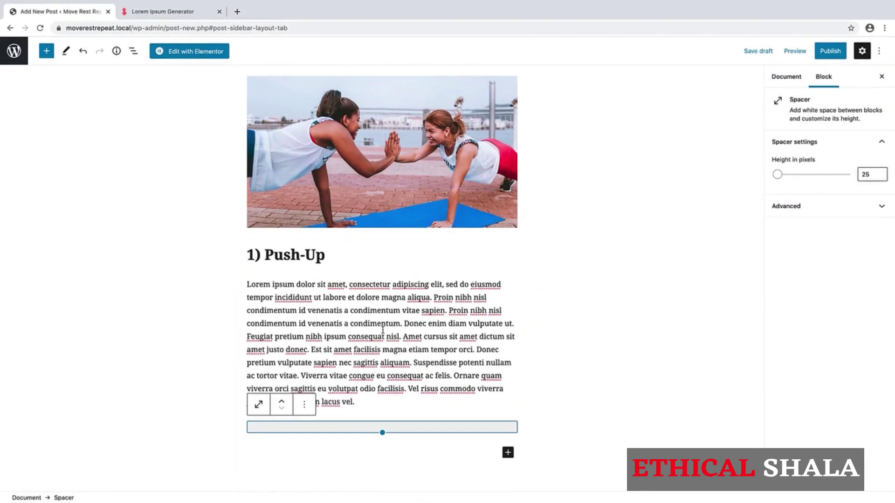
pyautogui.scroll(1, 383, 331)
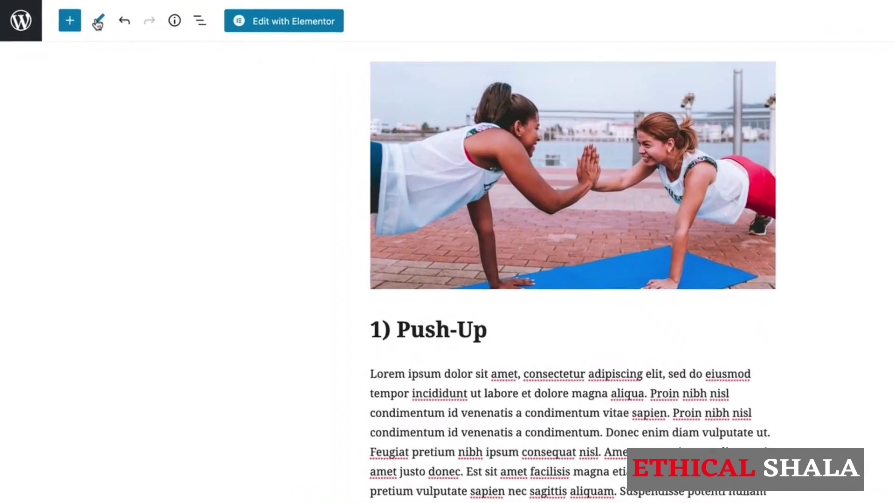
pyautogui.click(66, 51)
pyautogui.click(132, 89)
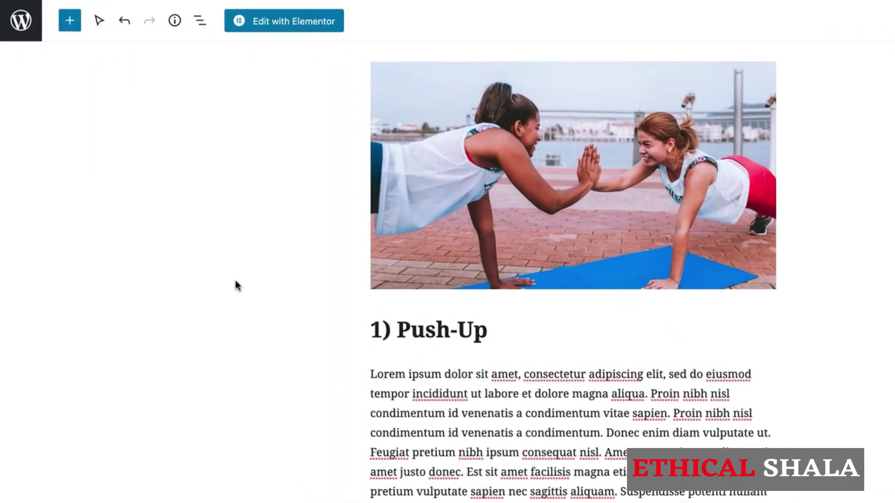
# Select the push-up image, "1) Push-Up" heading, placeholder paragraph and spacer together and transform them into a Group block
pyautogui.scroll(2, 235, 282)
pyautogui.scroll(-1, 235, 282)
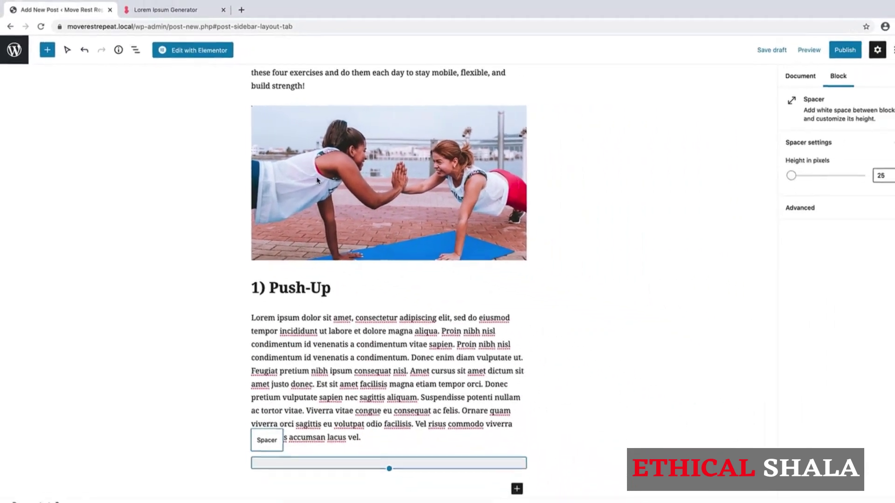
pyautogui.click(426, 203)
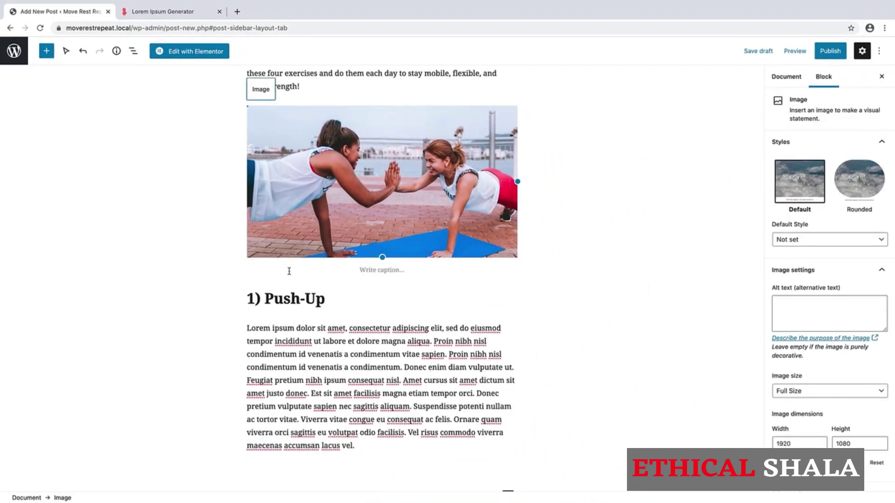
pyautogui.moveTo(289, 272); pyautogui.dragTo(293, 304)
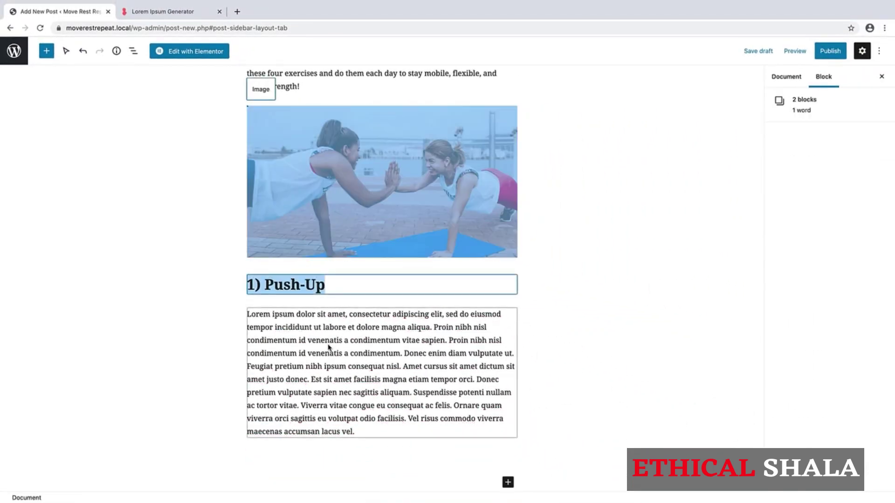
pyautogui.moveTo(328, 347); pyautogui.dragTo(289, 375)
pyautogui.scroll(2, 223, 219)
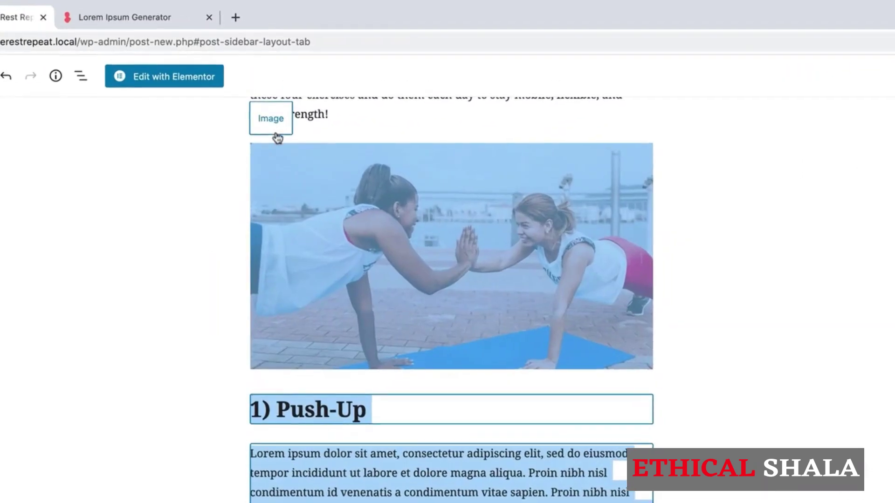
pyautogui.click(276, 131)
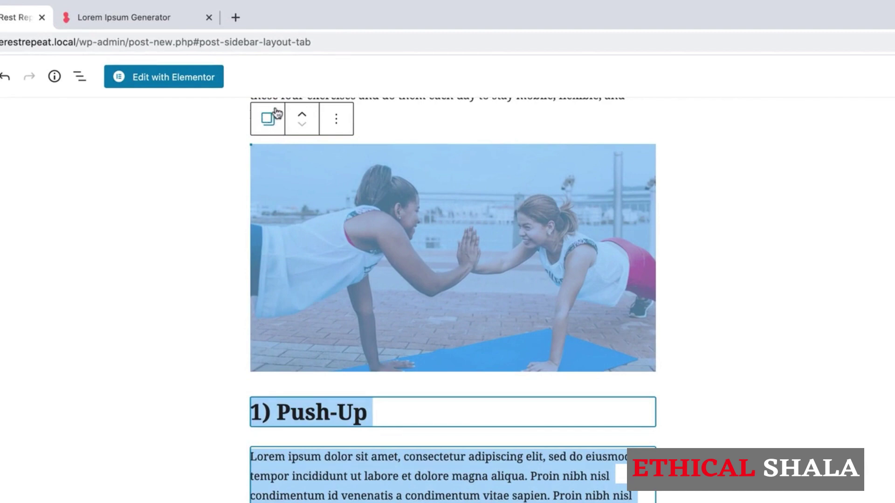
pyautogui.click(268, 120)
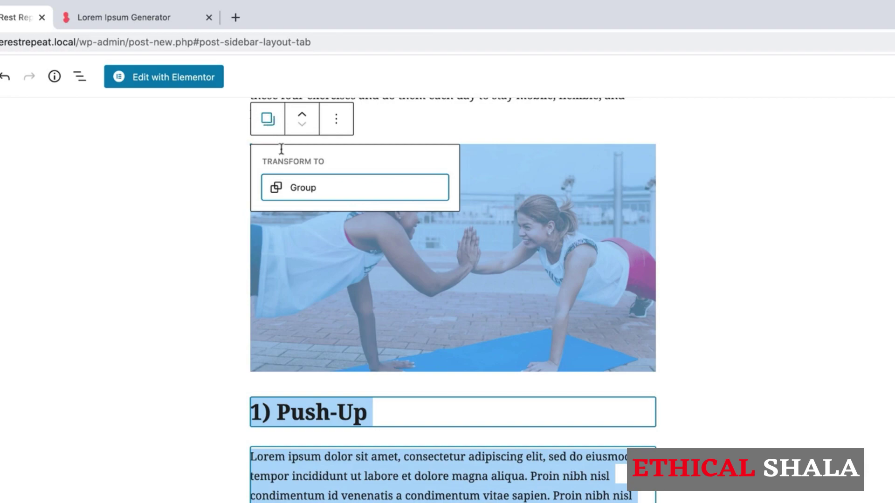
pyautogui.click(306, 189)
# Duplicate the Push-Up group three times to make four exercise sections
pyautogui.scroll(-2, 470, 253)
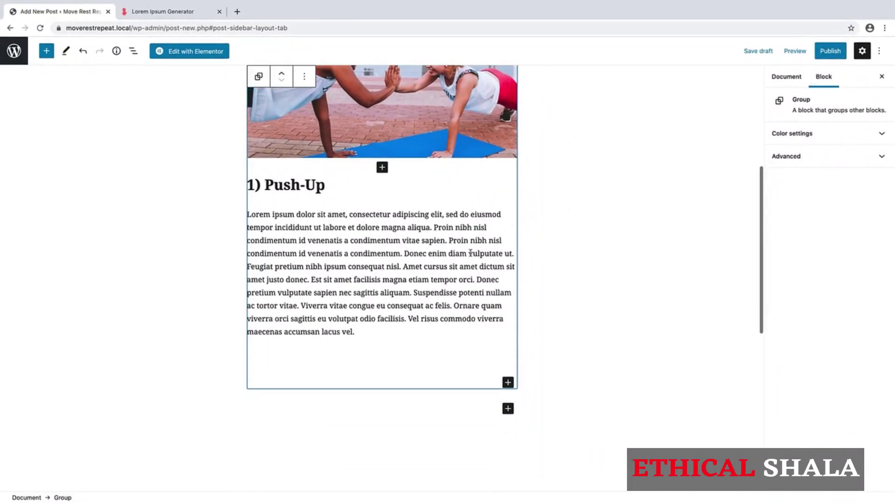
pyautogui.scroll(2, 470, 253)
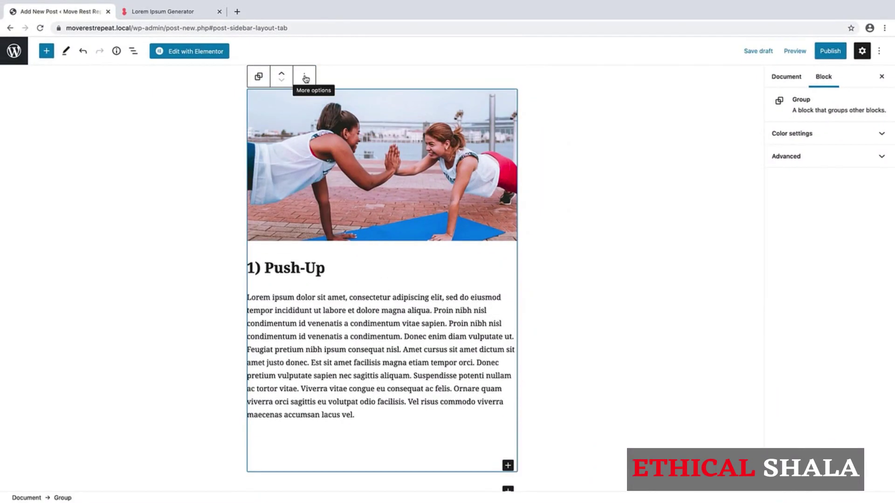
pyautogui.click(305, 78)
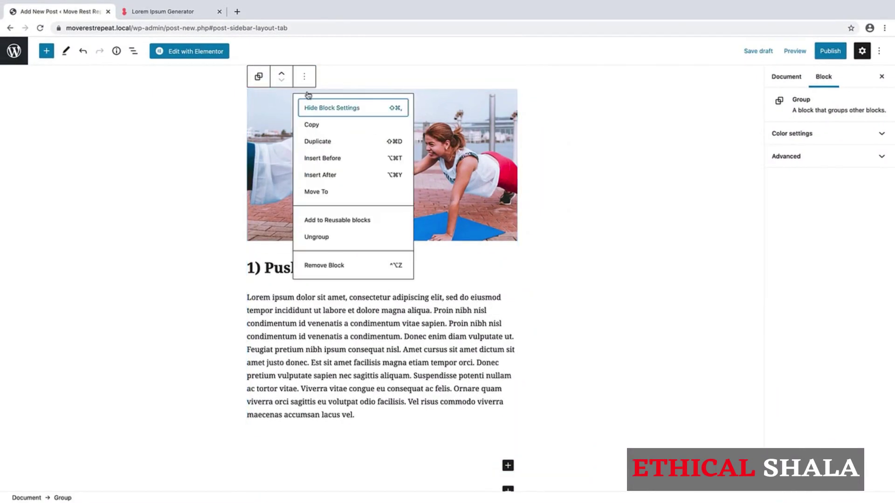
pyautogui.click(317, 140)
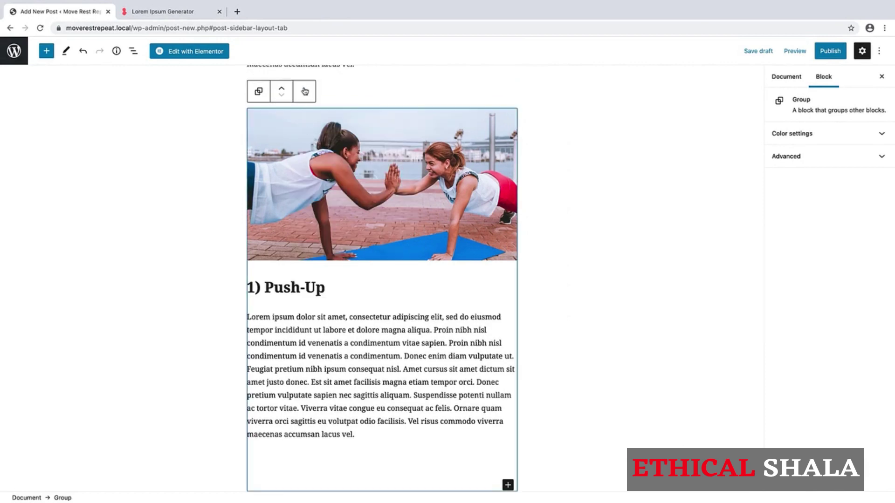
pyautogui.click(305, 94)
pyautogui.click(317, 159)
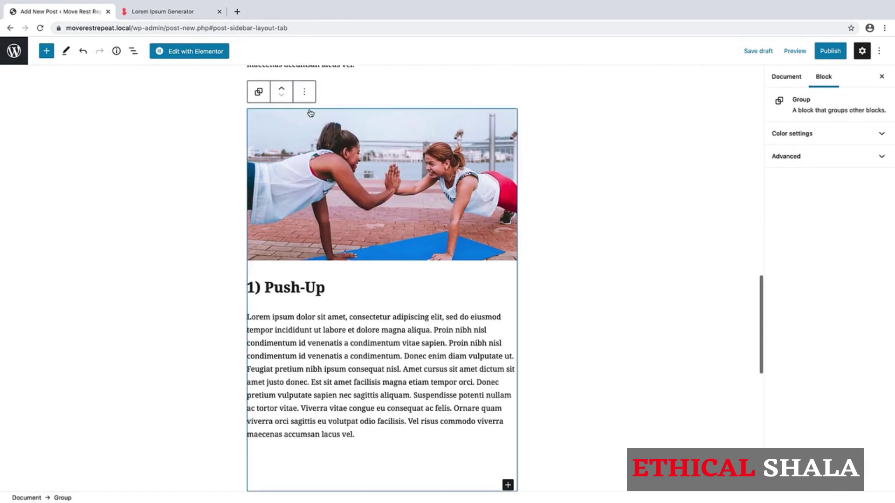
pyautogui.click(305, 96)
pyautogui.click(316, 159)
# Change the heading of the second exercise group to "2) Sit-Up"
pyautogui.scroll(-6, 348, 139)
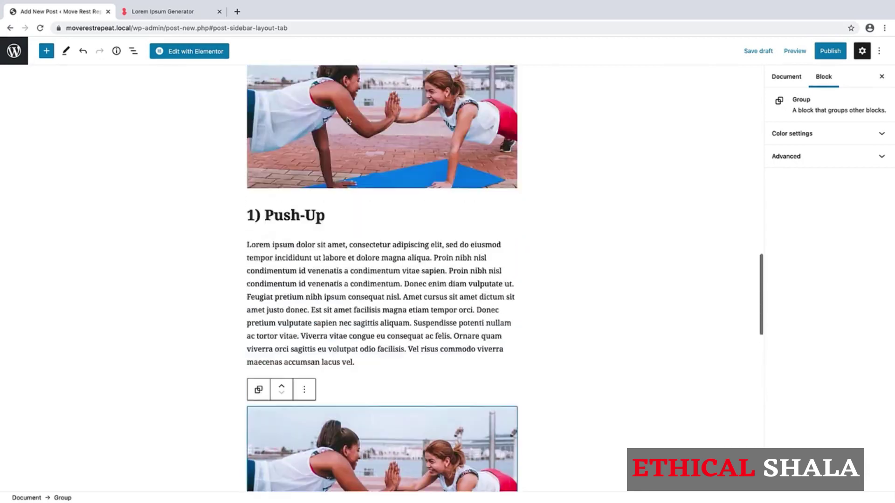
pyautogui.scroll(6, 347, 119)
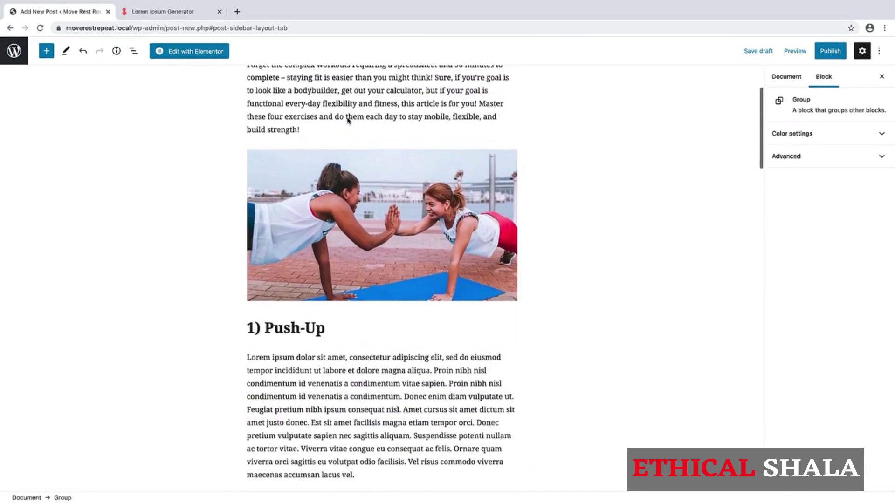
pyautogui.scroll(-4, 347, 120)
pyautogui.scroll(-1, 347, 121)
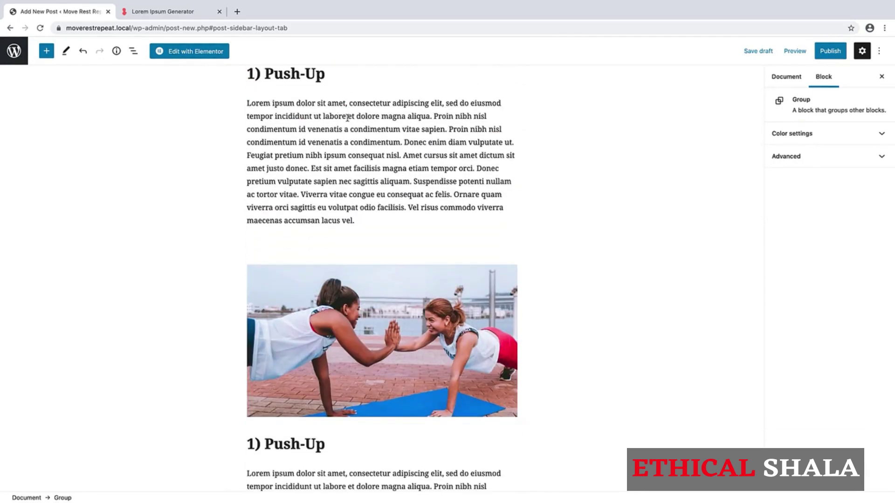
pyautogui.scroll(-4, 347, 119)
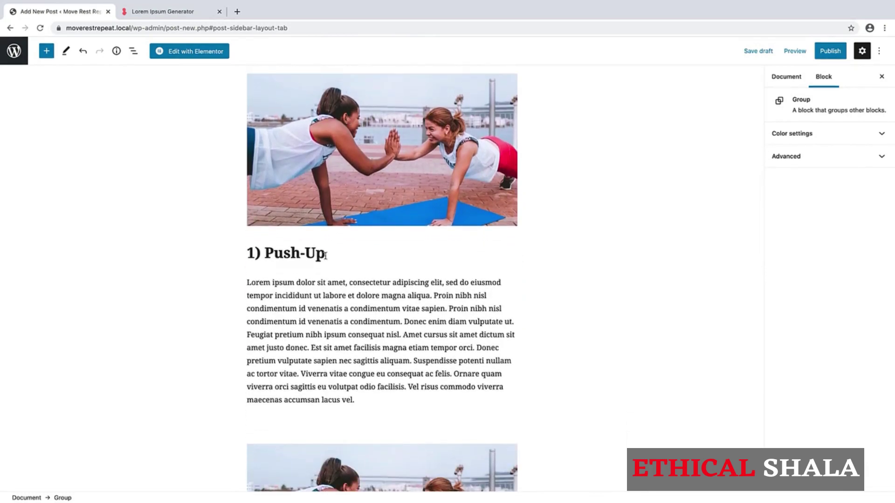
pyautogui.moveTo(325, 256); pyautogui.dragTo(246, 258)
pyautogui.write('2) Site')
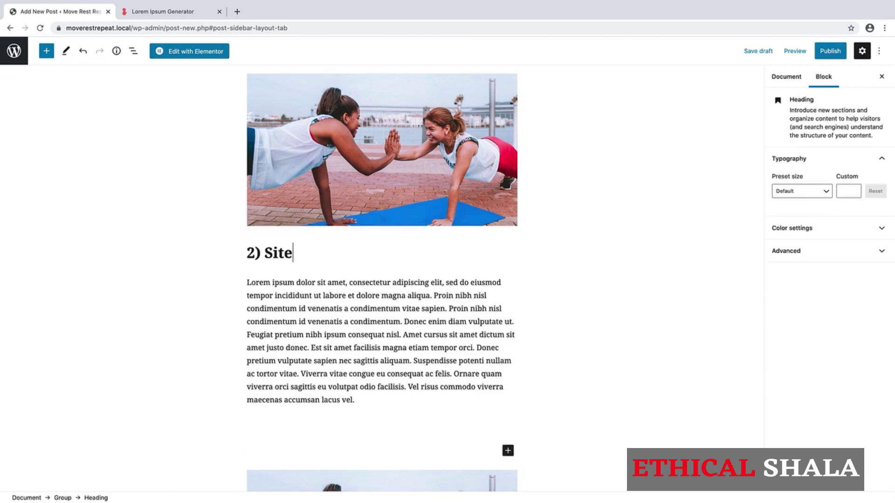
pyautogui.write('-Up')
# Change the heading of the third exercise group to "3) Pull-Up"
pyautogui.scroll(-10, 383, 280)
pyautogui.scroll(1, 241, 261)
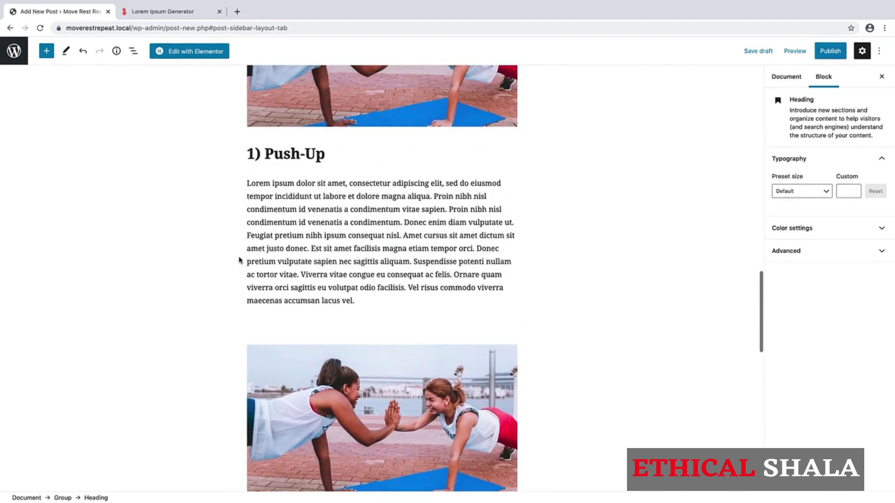
pyautogui.click(256, 153)
pyautogui.press('BackSpace')
pyautogui.write('3')
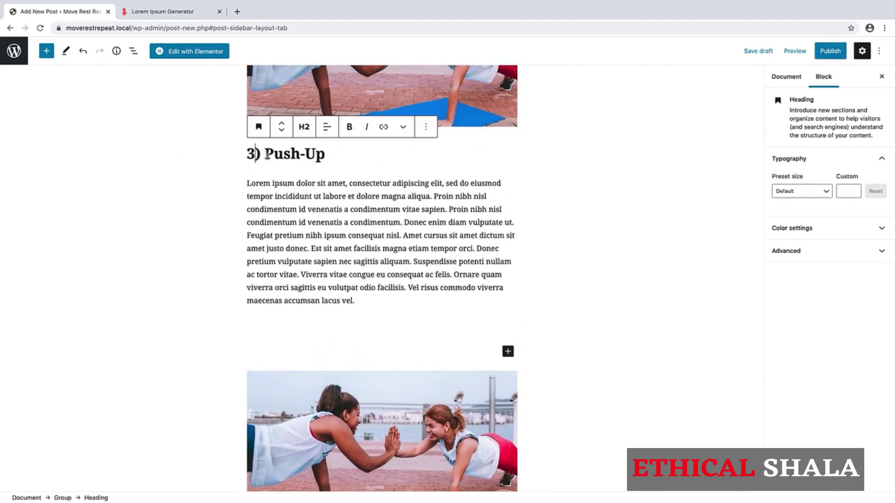
pyautogui.click(300, 154)
pyautogui.press('BackSpace')
pyautogui.press('BackSpace')
pyautogui.write('ll')
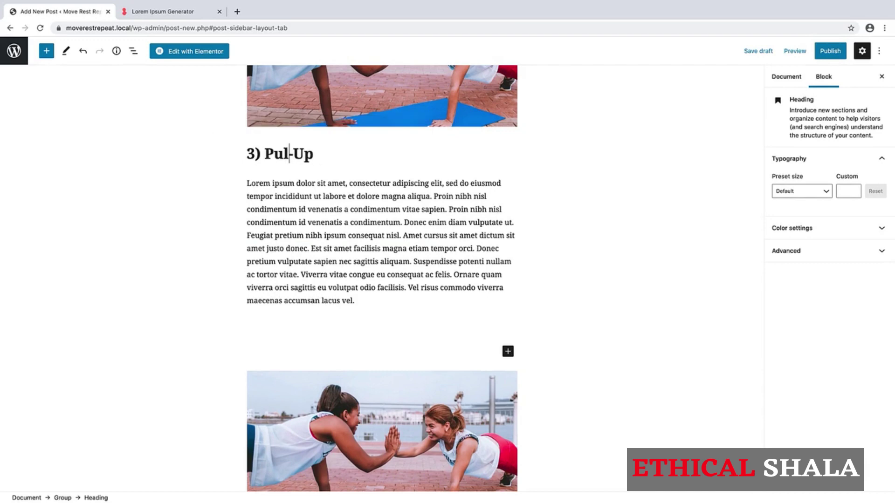
# Change the heading of the fourth exercise group to "4) Squat"
pyautogui.scroll(-8, 382, 280)
pyautogui.scroll(-1, 286, 156)
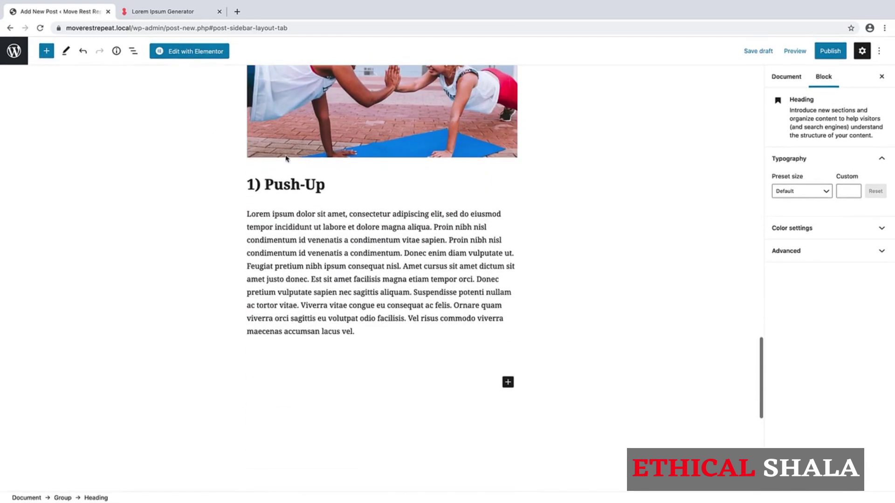
pyautogui.click(255, 184)
pyautogui.press('BackSpace')
pyautogui.write('4')
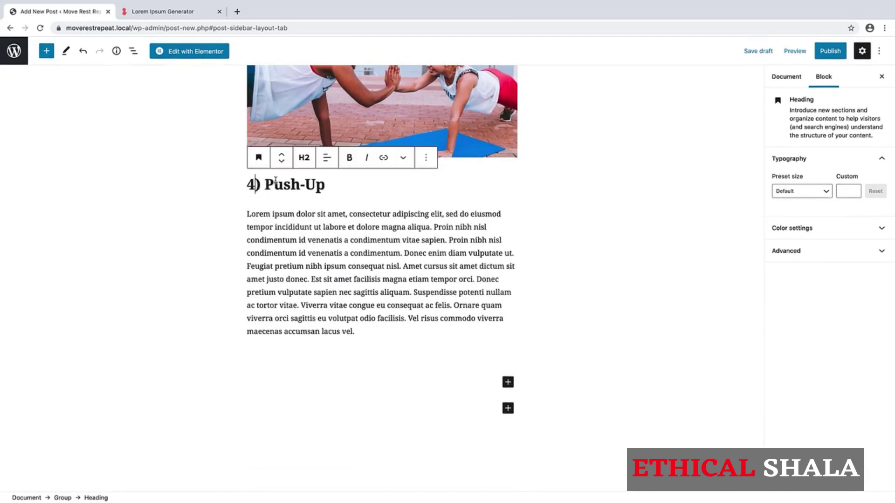
pyautogui.moveTo(325, 184); pyautogui.dragTo(265, 184)
pyautogui.write('Squat')
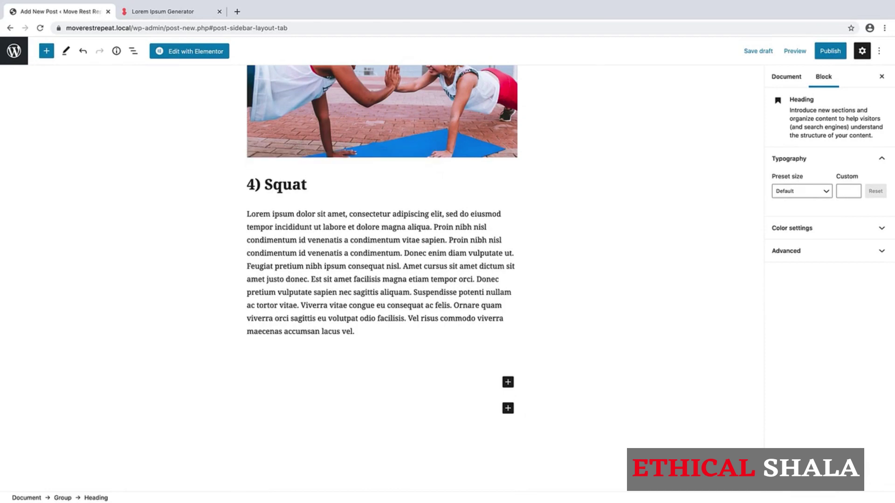
# Replace the image above "4) Squat" with Blog-Post-1-Image-4.jpg from the Media Library and set its size to Full Size
pyautogui.scroll(2, 383, 243)
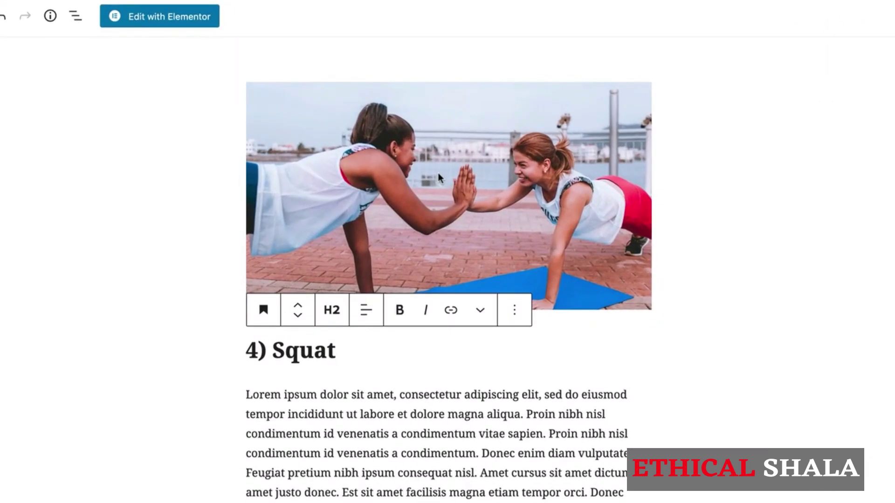
pyautogui.click(438, 177)
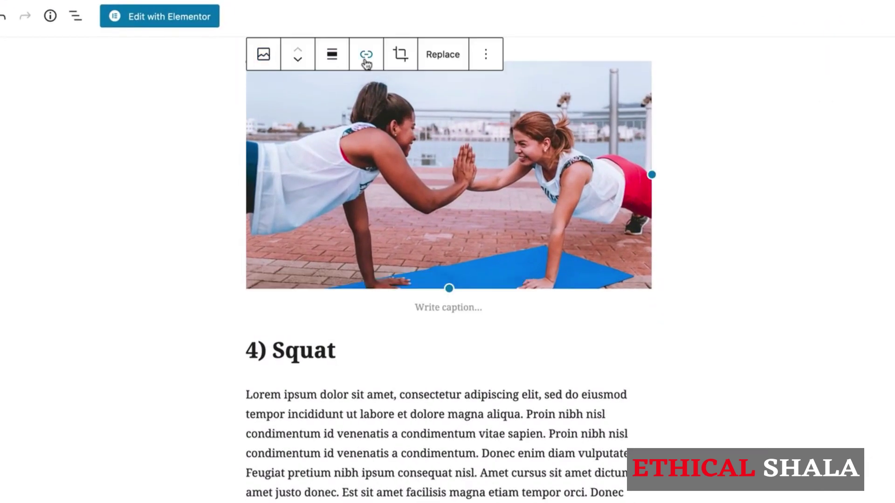
pyautogui.click(444, 57)
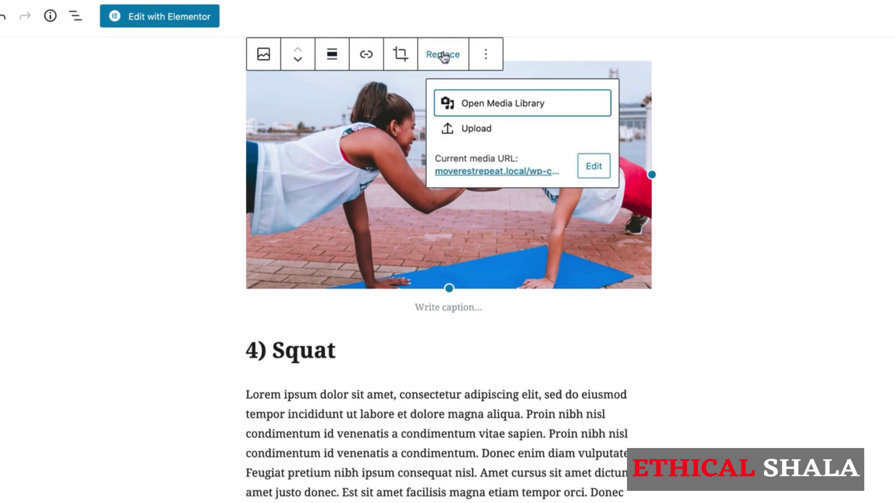
pyautogui.click(475, 105)
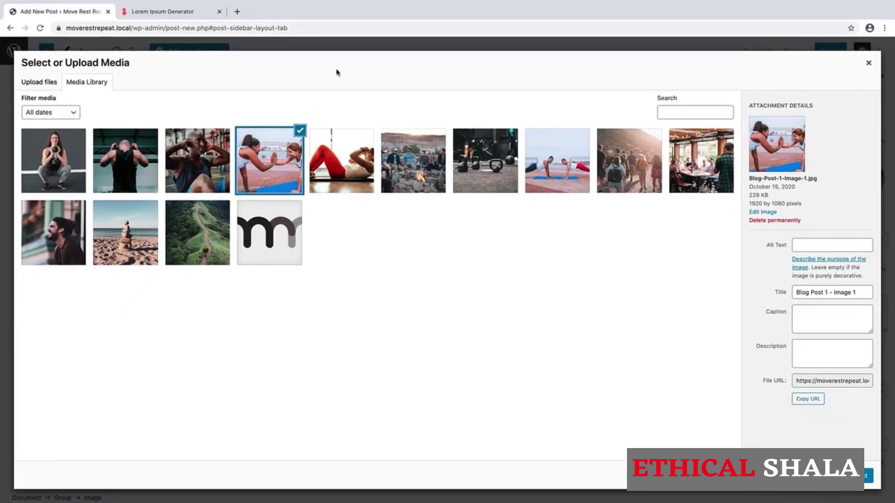
pyautogui.click(60, 154)
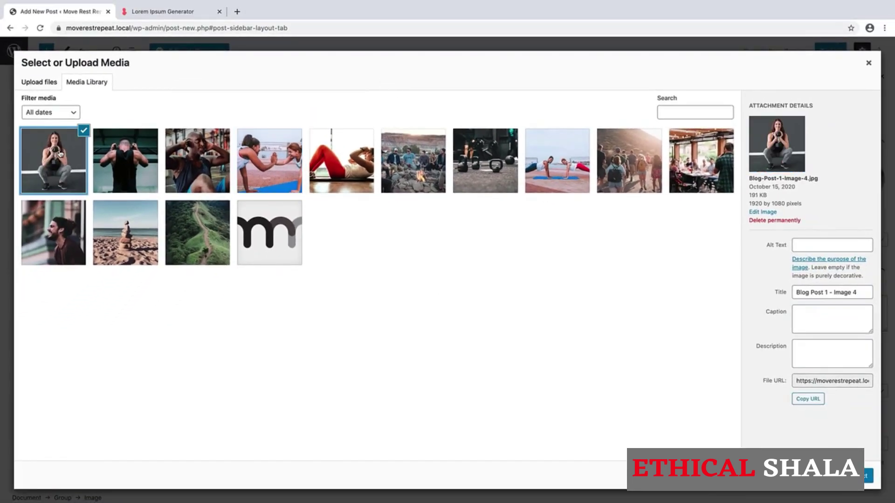
pyautogui.click(868, 475)
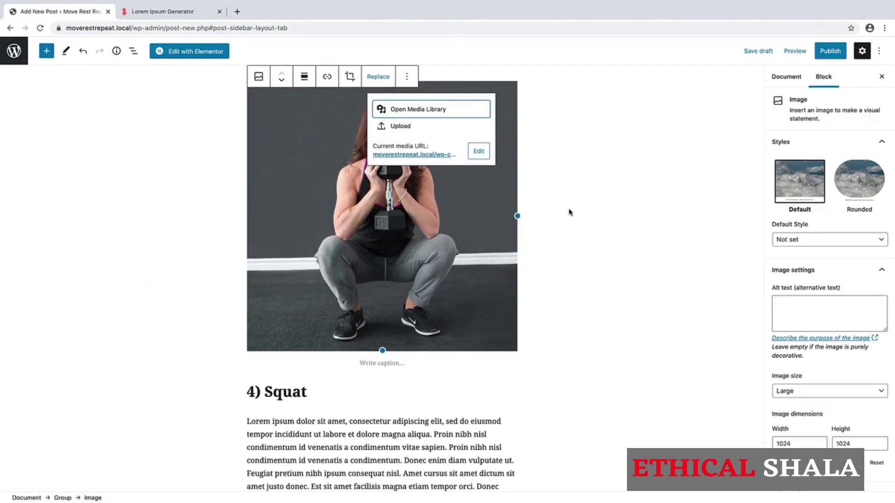
pyautogui.click(795, 390)
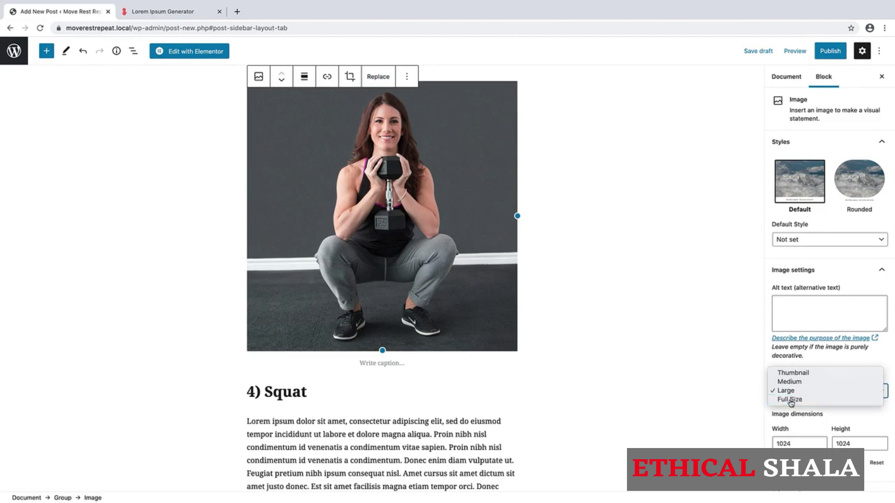
pyautogui.click(791, 399)
# Replace the image above "3) Pull-Up" with Blog-Post-1-Image-3.jpg from the Media Library and set its size to Full Size
pyautogui.scroll(7, 487, 158)
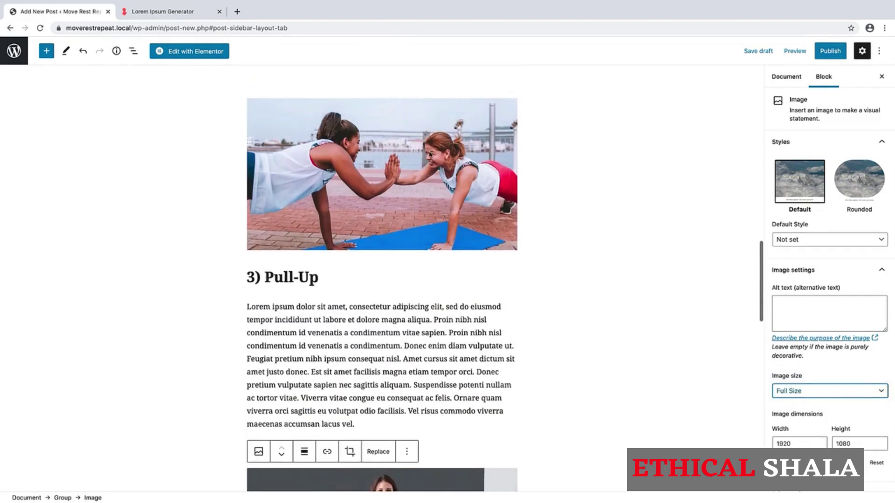
pyautogui.click(390, 167)
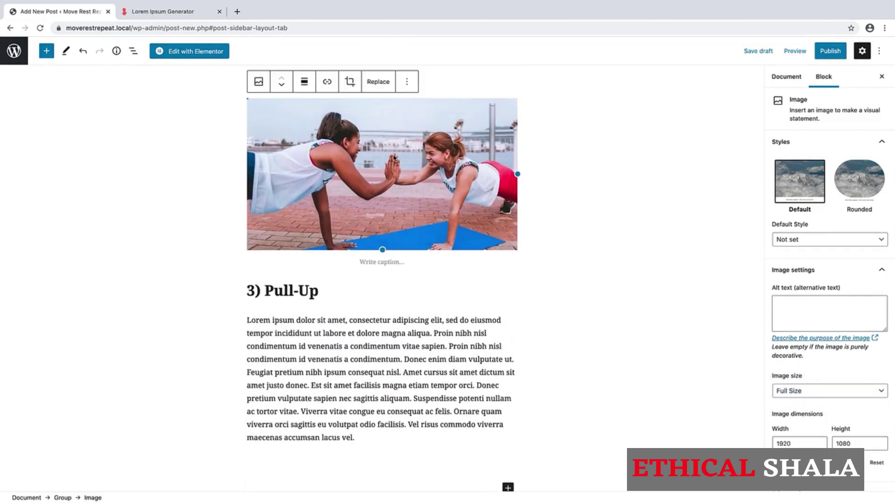
pyautogui.click(377, 80)
pyautogui.click(423, 115)
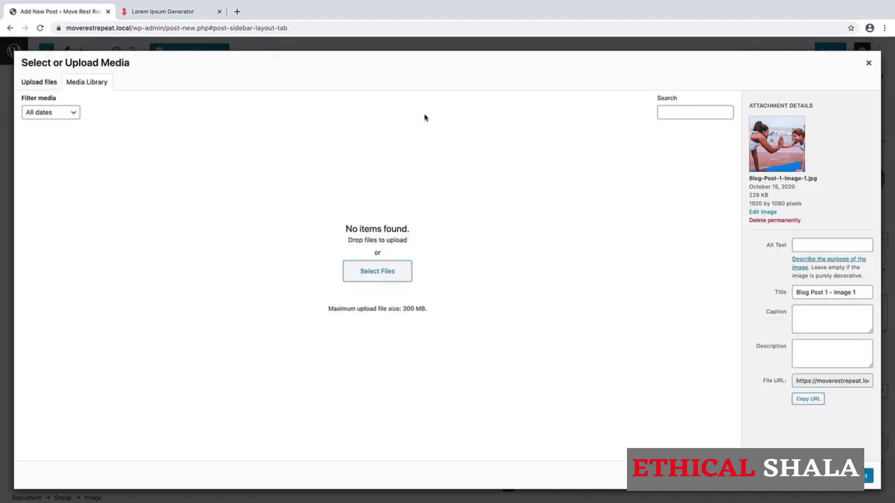
pyautogui.click(133, 167)
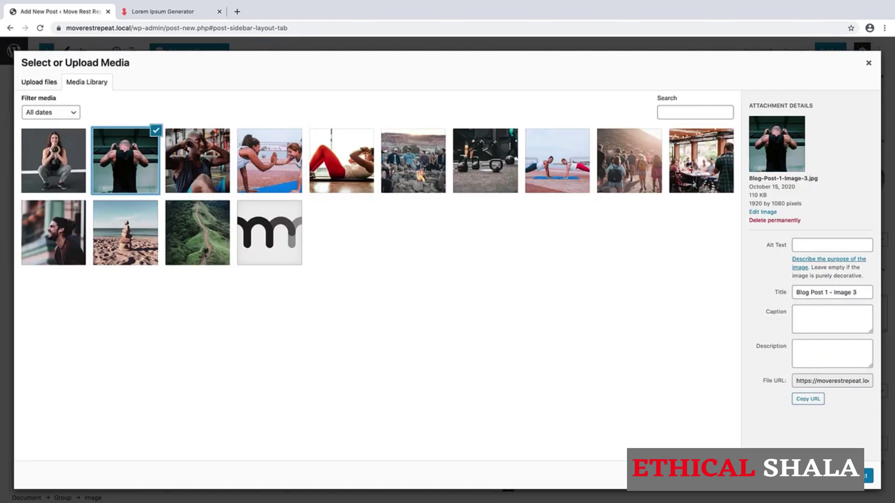
pyautogui.click(868, 477)
pyautogui.click(815, 390)
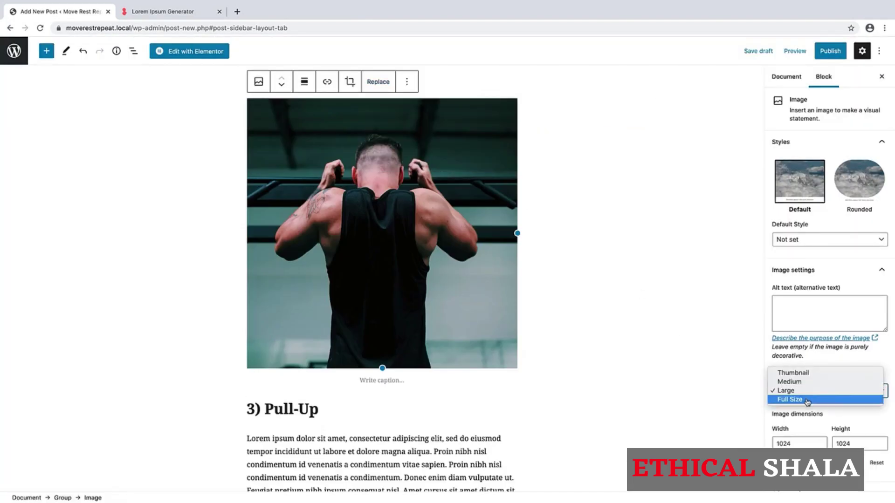
pyautogui.click(808, 400)
pyautogui.scroll(10, 540, 216)
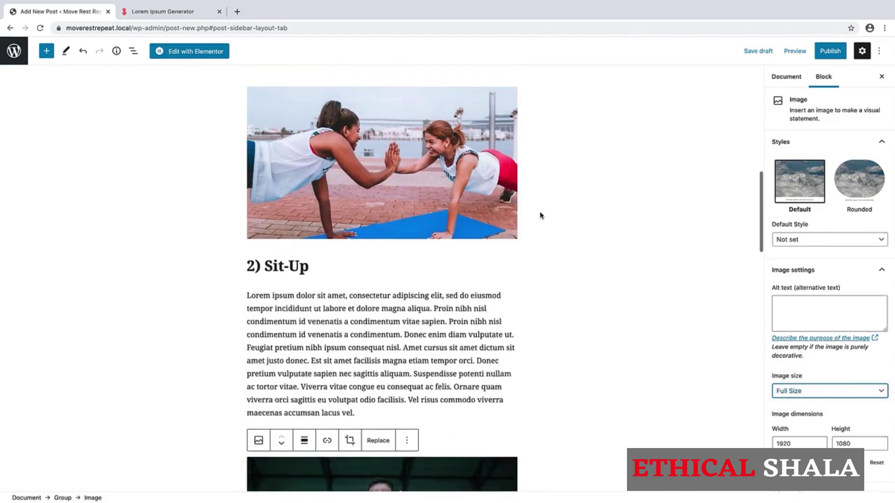
# Replace the image above "2) Sit-Up" with the Media Library photo of the man doing a sit-up and set its size to Full Size
pyautogui.click(344, 244)
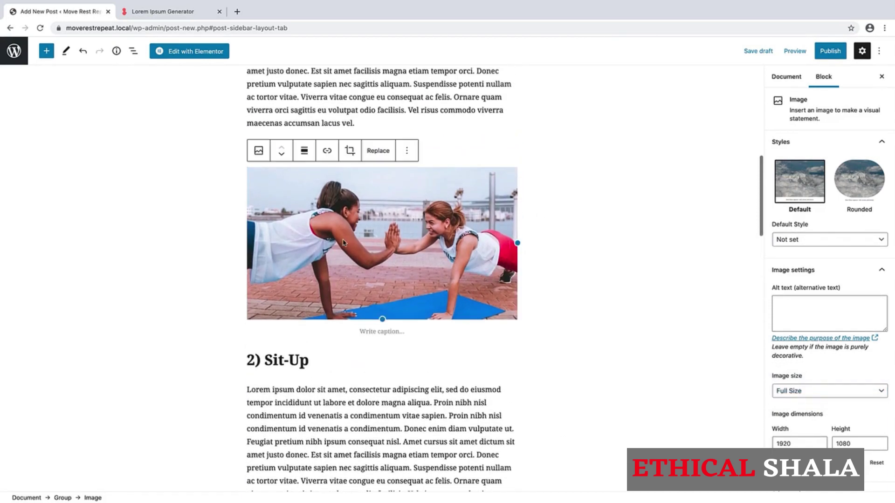
pyautogui.click(377, 151)
pyautogui.click(410, 188)
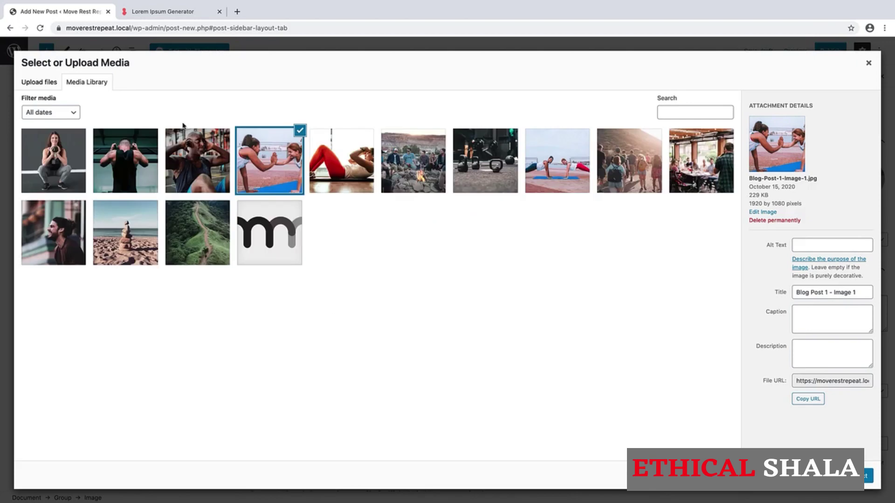
pyautogui.click(202, 166)
pyautogui.click(868, 475)
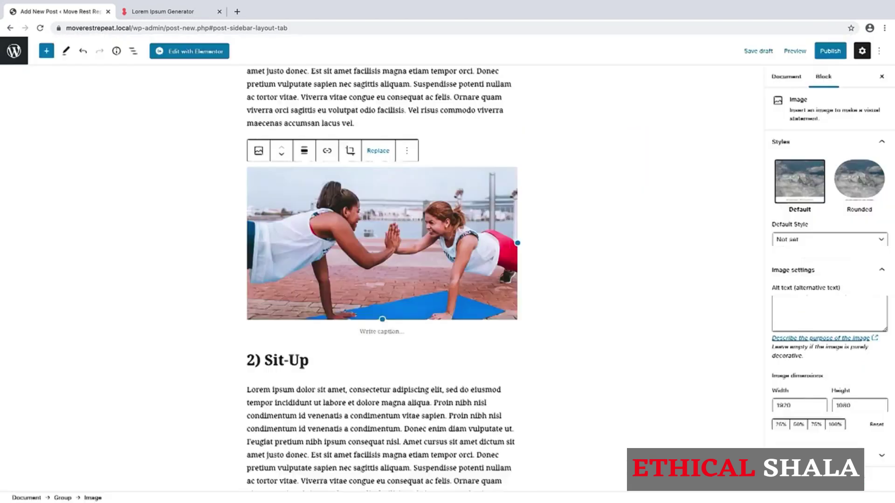
pyautogui.click(782, 390)
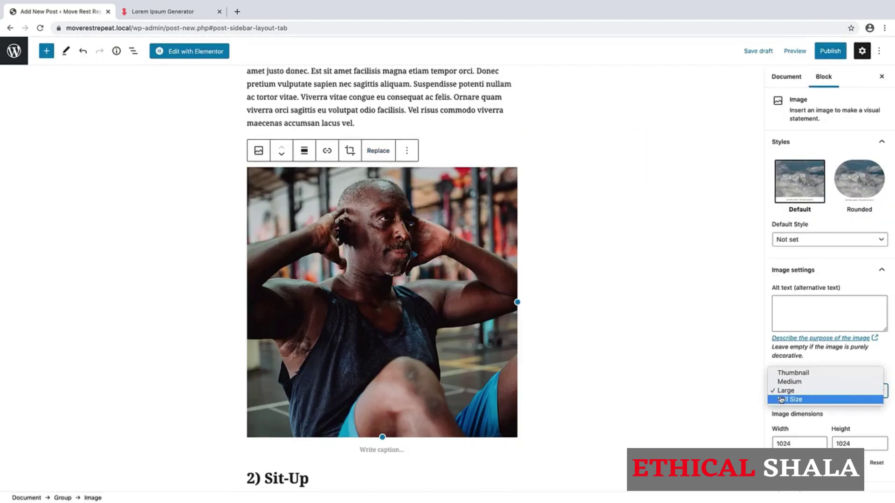
pyautogui.click(781, 400)
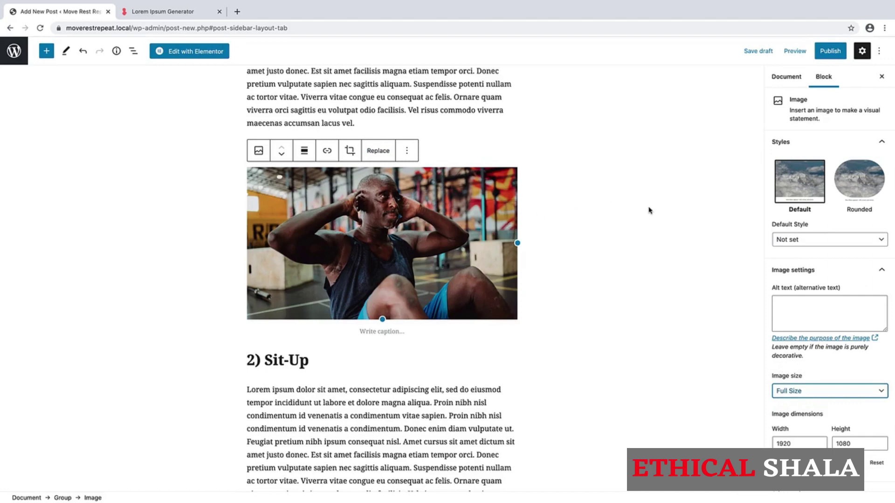
# In the post's document settings, create a new category named "Exercise" and assign it to the post
pyautogui.scroll(10, 648, 209)
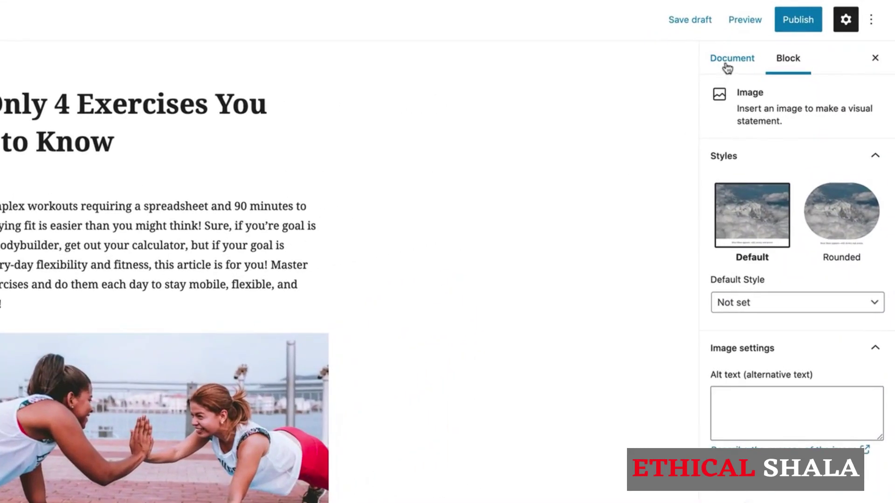
pyautogui.click(727, 69)
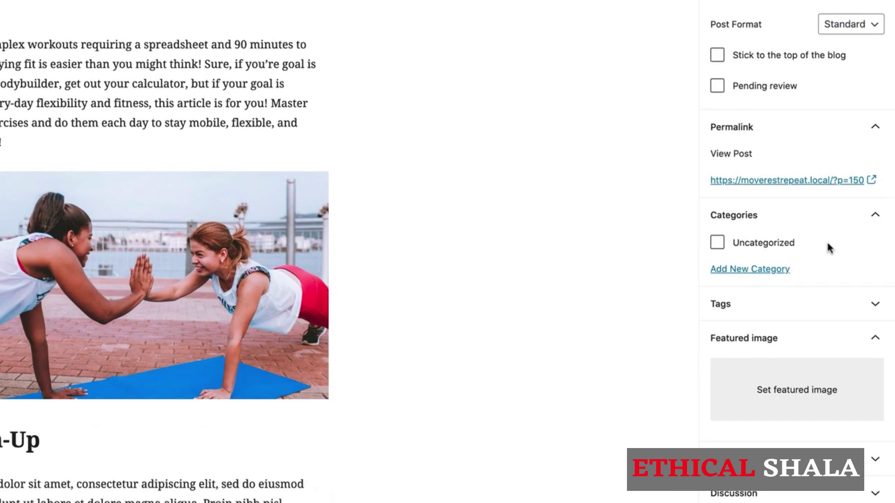
pyautogui.click(774, 269)
pyautogui.click(765, 313)
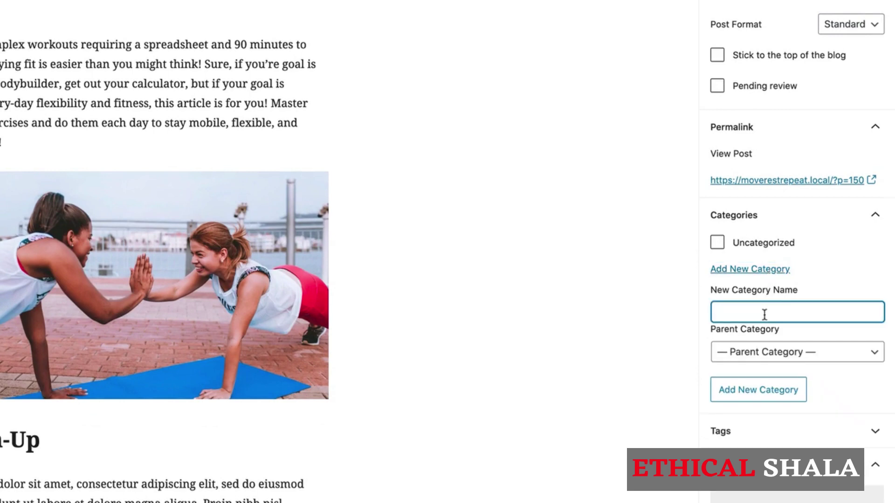
pyautogui.write('Exercise')
pyautogui.click(755, 396)
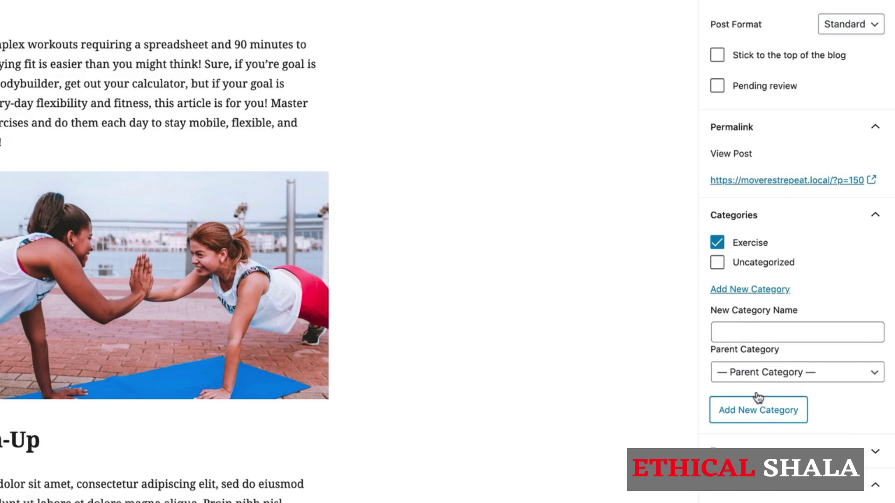
# Create a second category named "Featured" for the post
pyautogui.click(764, 335)
pyautogui.write('Featu')
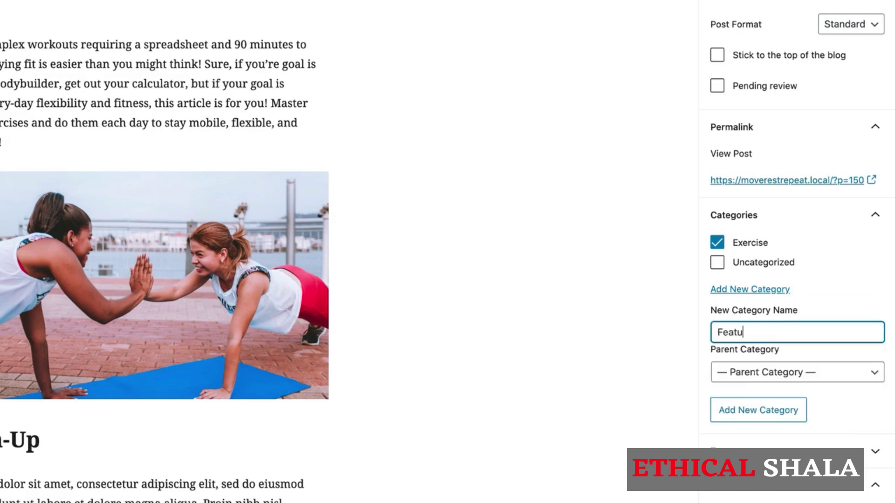
pyautogui.write('red')
pyautogui.click(757, 413)
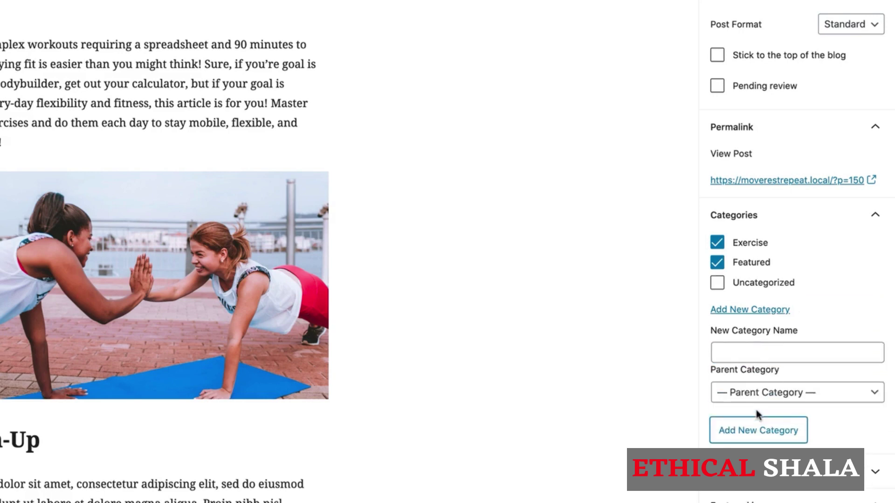
# Clear the Exercise and Featured categories and select both again
pyautogui.click(718, 244)
pyautogui.click(718, 263)
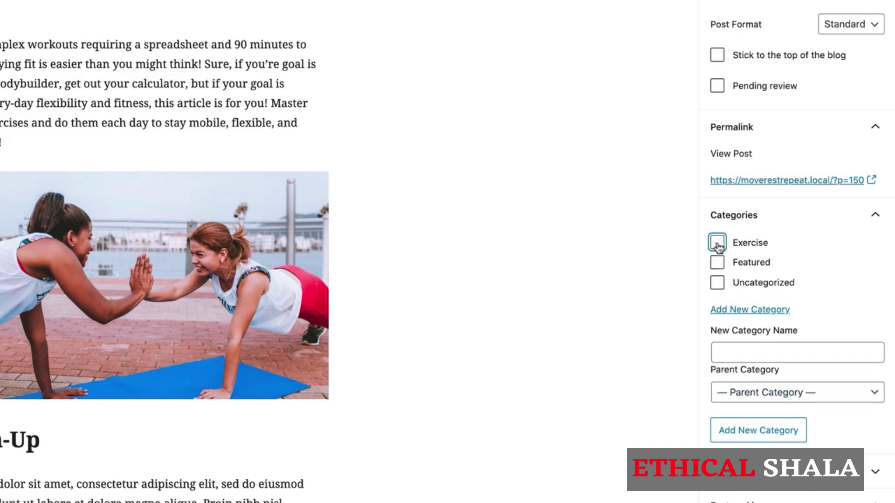
pyautogui.click(718, 243)
pyautogui.click(718, 264)
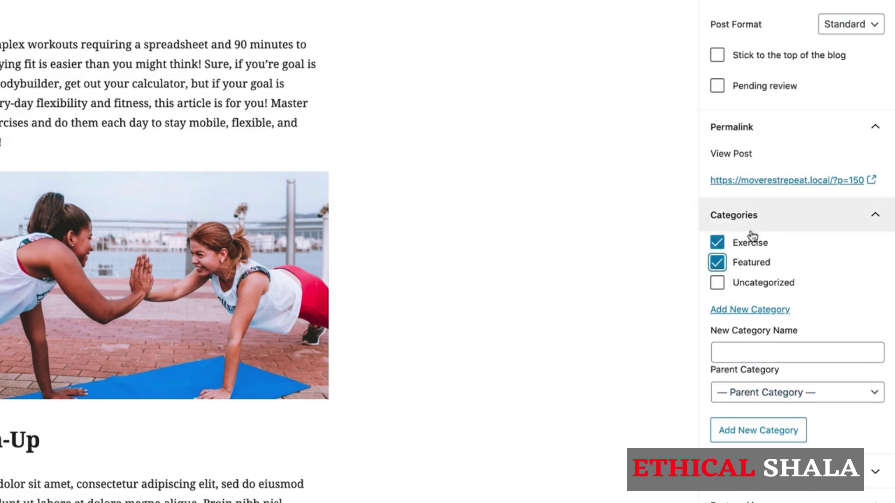
# Add the tags "exercises", "health" and "bodyweight exercises" to the post
pyautogui.scroll(-5, 818, 297)
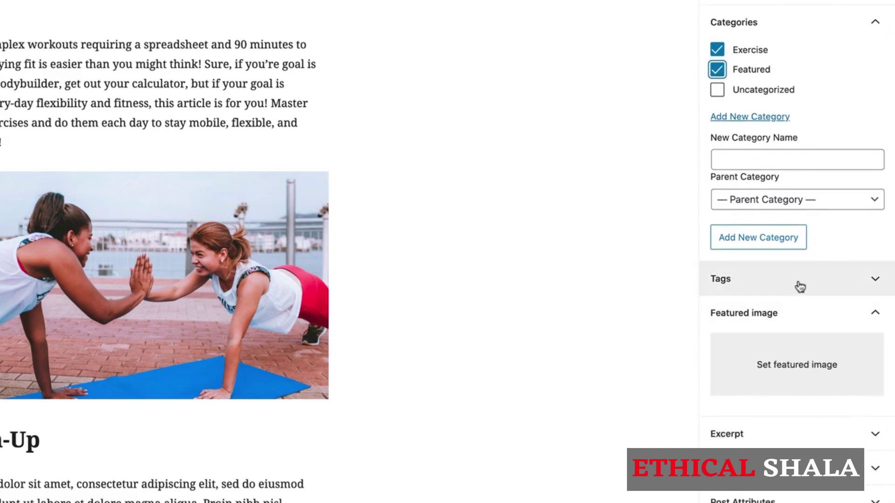
pyautogui.click(800, 285)
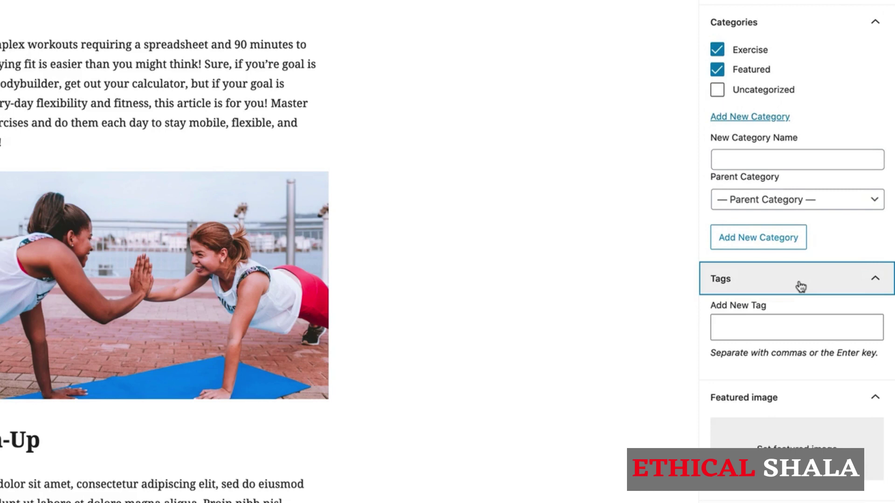
pyautogui.click(767, 331)
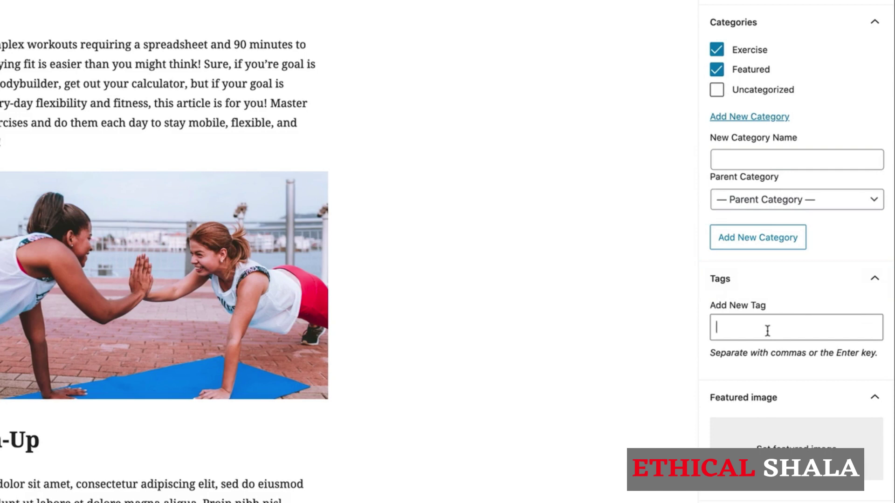
pyautogui.write('exercises')
pyautogui.press('Return')
pyautogui.write('heal')
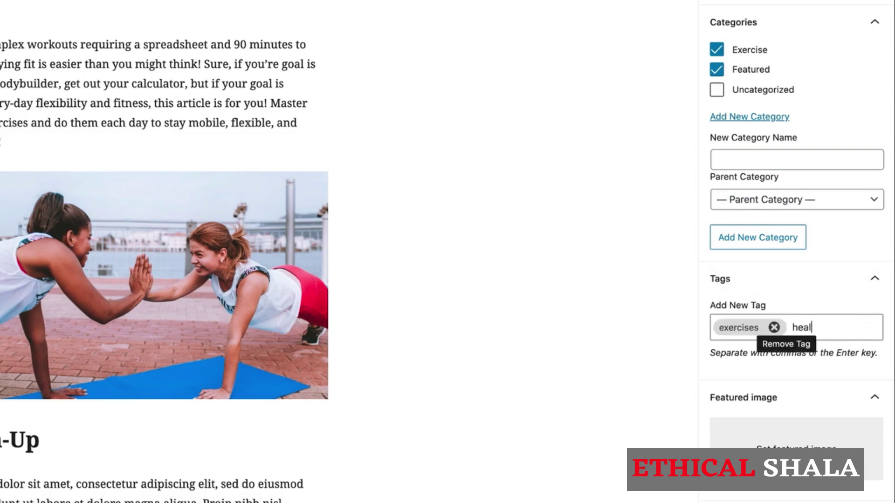
pyautogui.write('th')
pyautogui.press('Return')
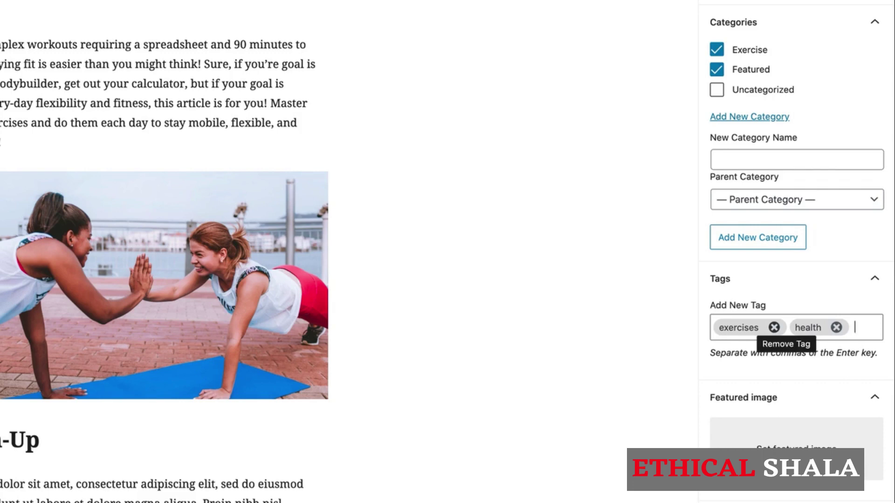
pyautogui.write('bodyw')
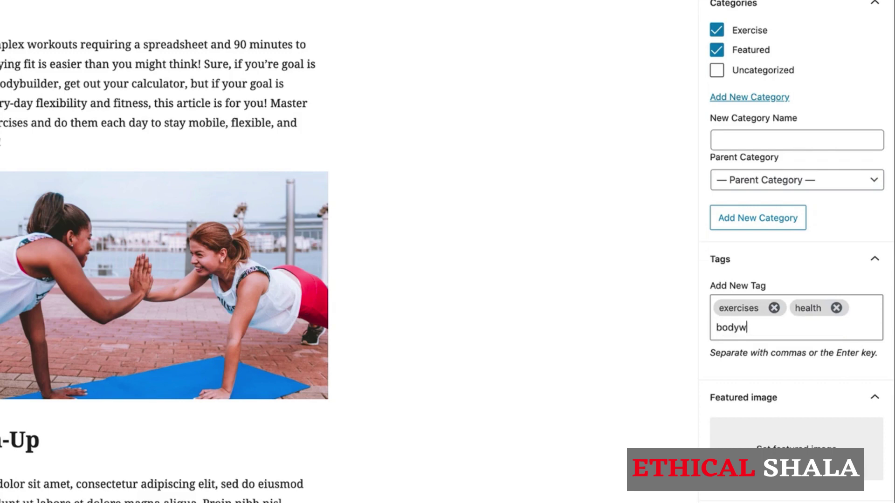
pyautogui.write('eight exercises')
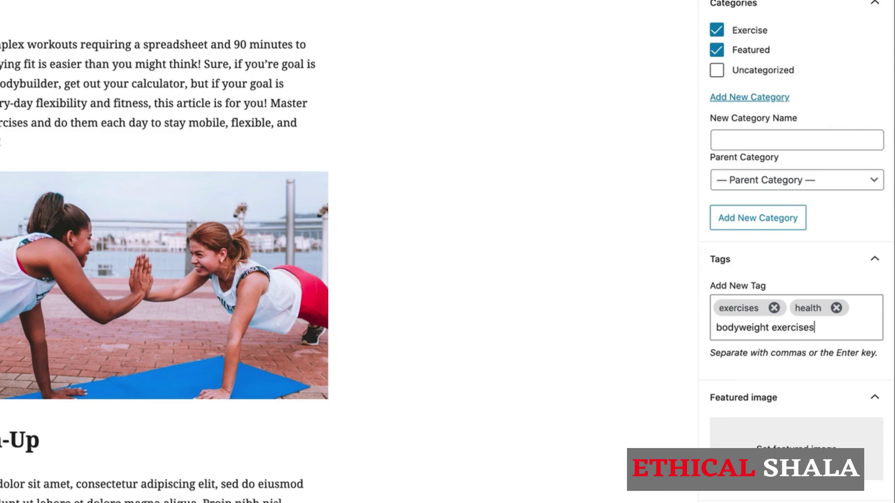
pyautogui.press('Return')
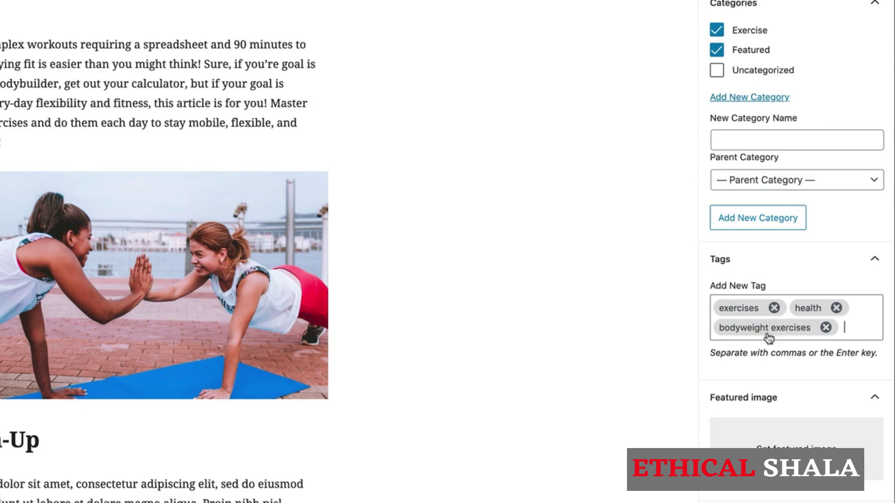
# Set Blog-Post-1-Featured-1.jpg from the Media Library as the post's featured image
pyautogui.scroll(-3, 787, 397)
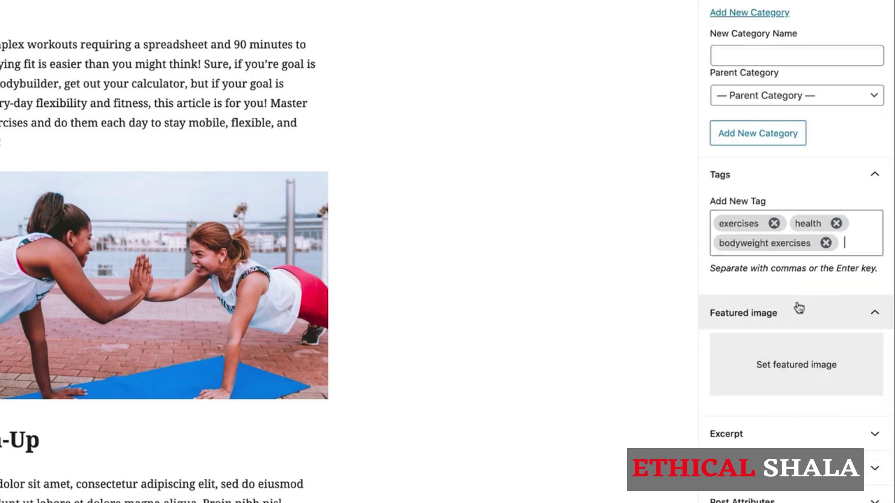
pyautogui.click(794, 368)
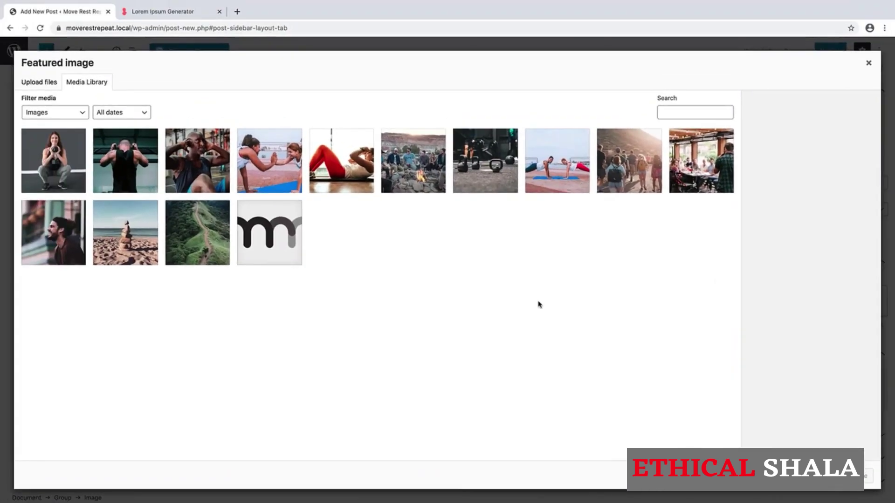
pyautogui.click(366, 190)
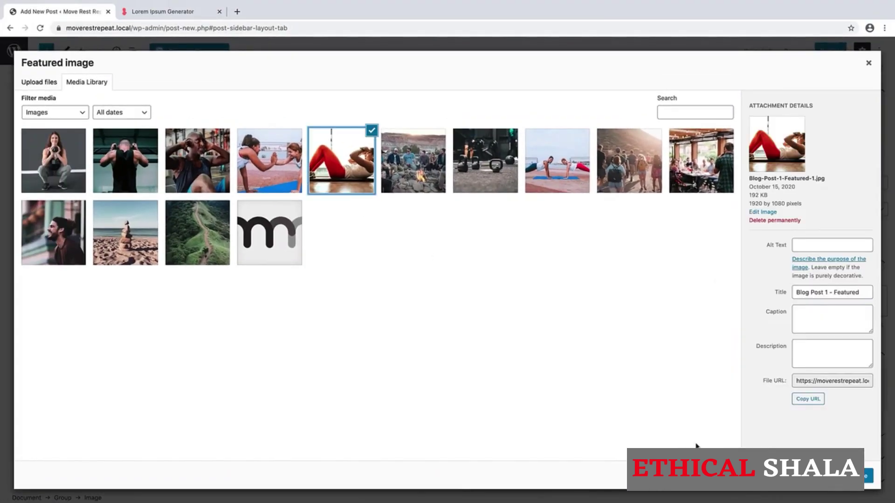
pyautogui.click(839, 476)
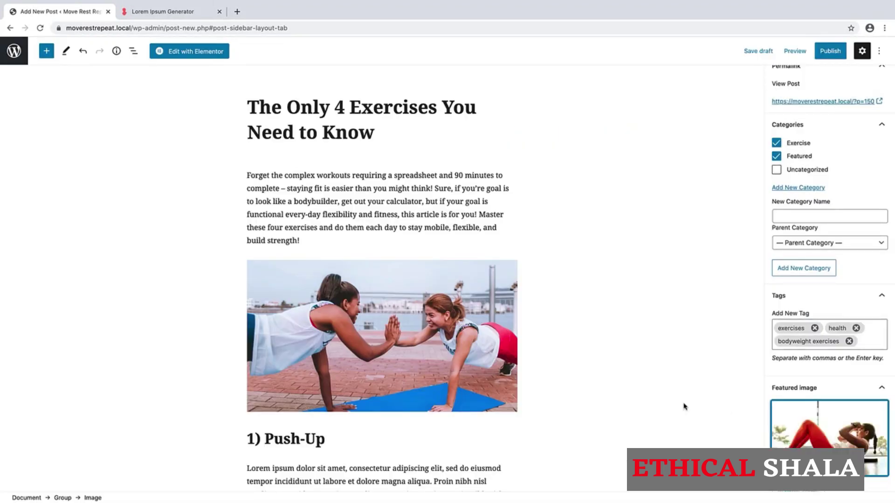
# Review the document settings and publish the post immediately with public visibility
pyautogui.scroll(-2, 684, 406)
pyautogui.scroll(-2, 847, 352)
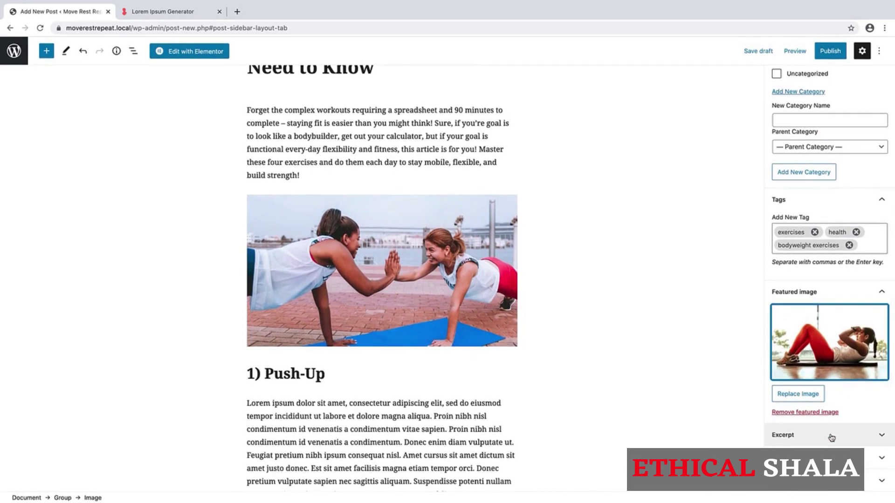
pyautogui.scroll(5, 831, 440)
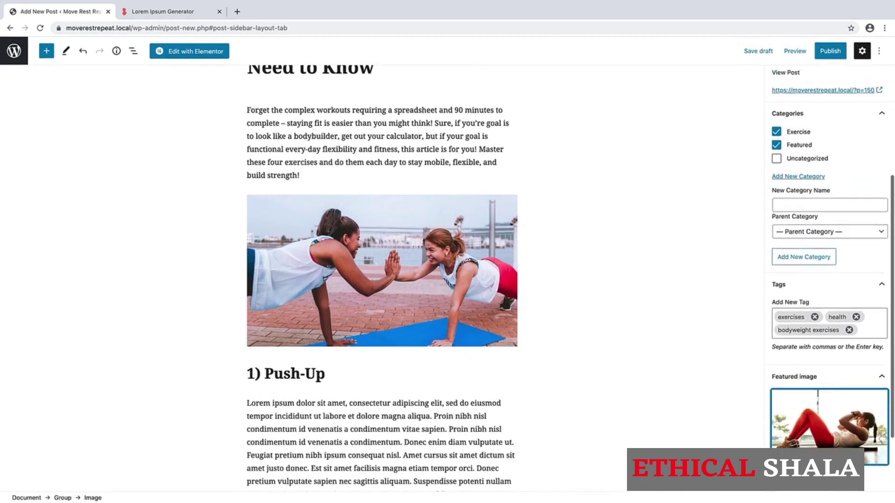
pyautogui.scroll(1, 834, 448)
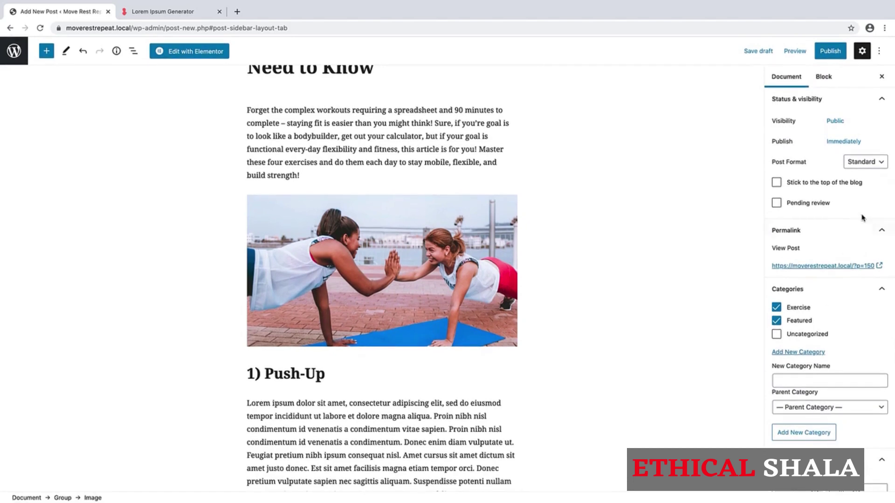
pyautogui.click(827, 52)
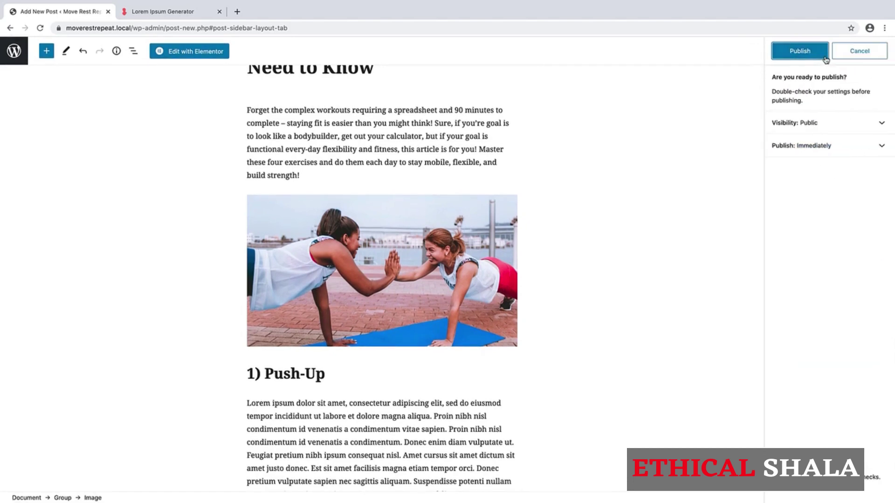
pyautogui.click(800, 55)
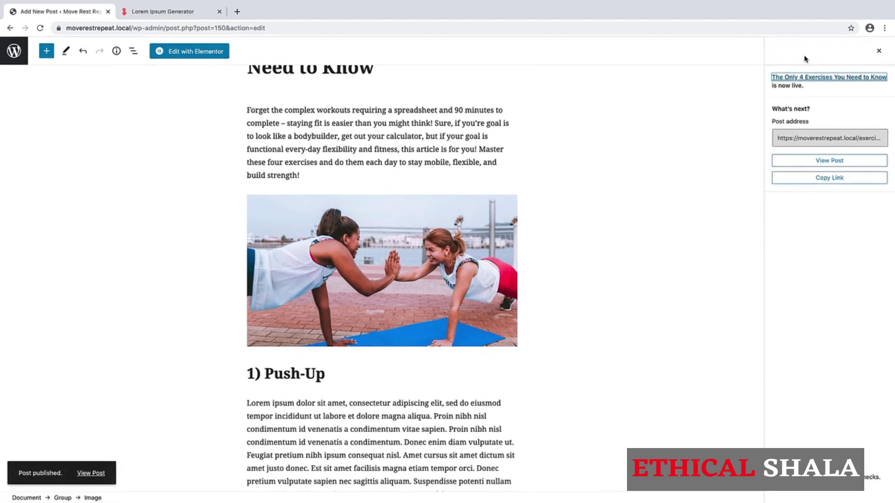
# Open the published post on the site and look over its featured image, headings and exercise sections
pyautogui.click(823, 162)
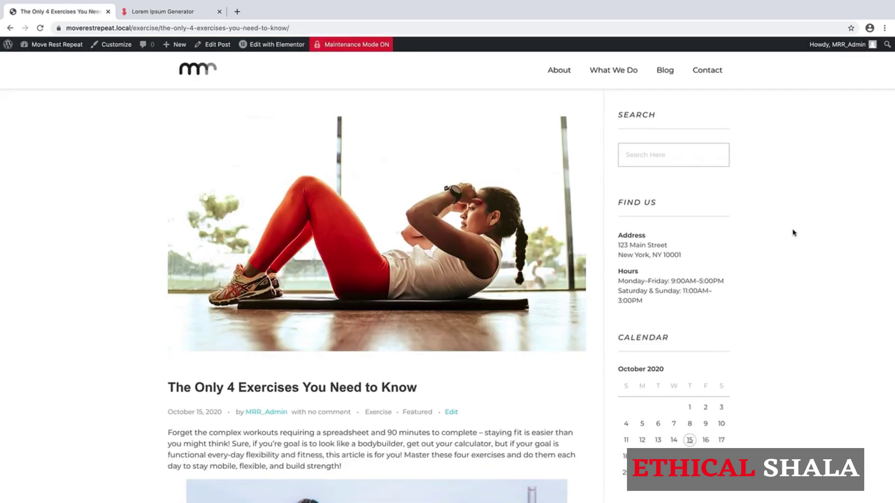
pyautogui.scroll(-5, 808, 211)
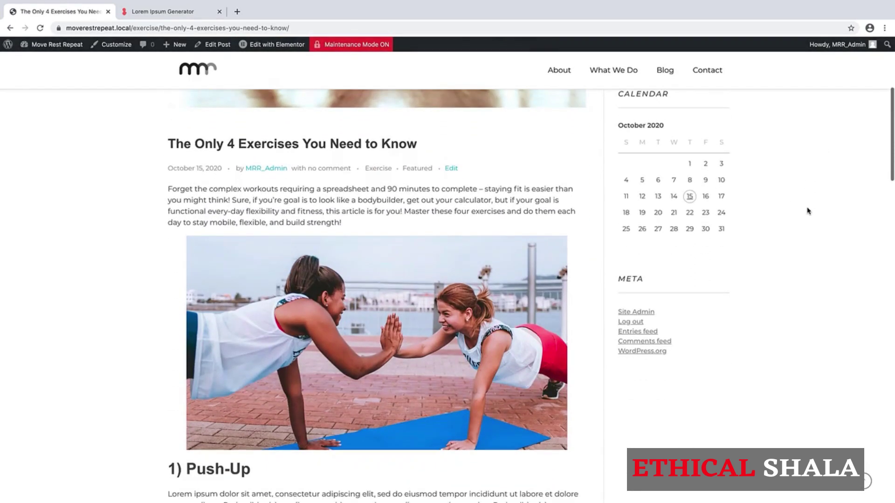
pyautogui.scroll(-10, 809, 211)
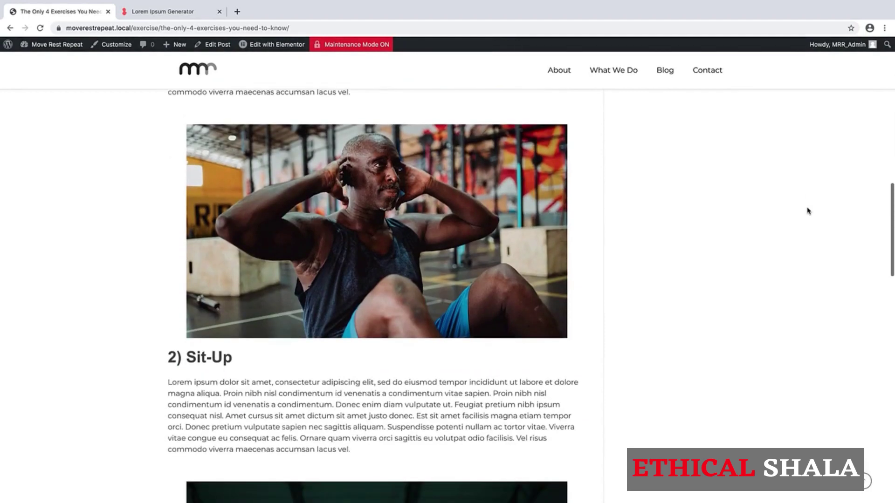
pyautogui.scroll(10, 808, 211)
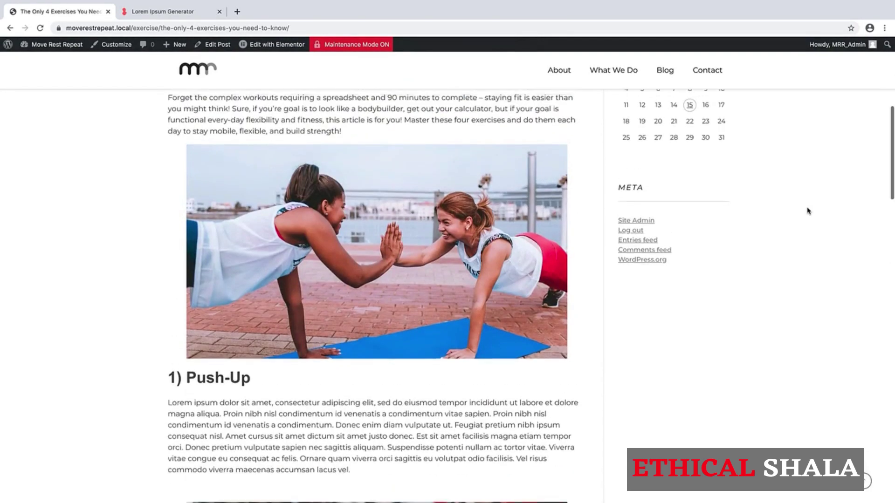
pyautogui.scroll(7, 808, 211)
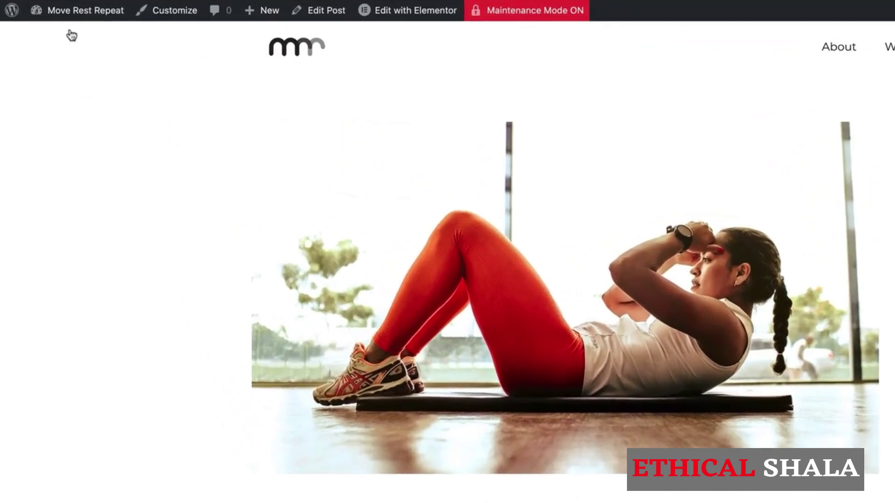
# Return to the site's dashboard, open the widget management page and look over the available widgets and widget areas
pyautogui.moveTo(45, 49)
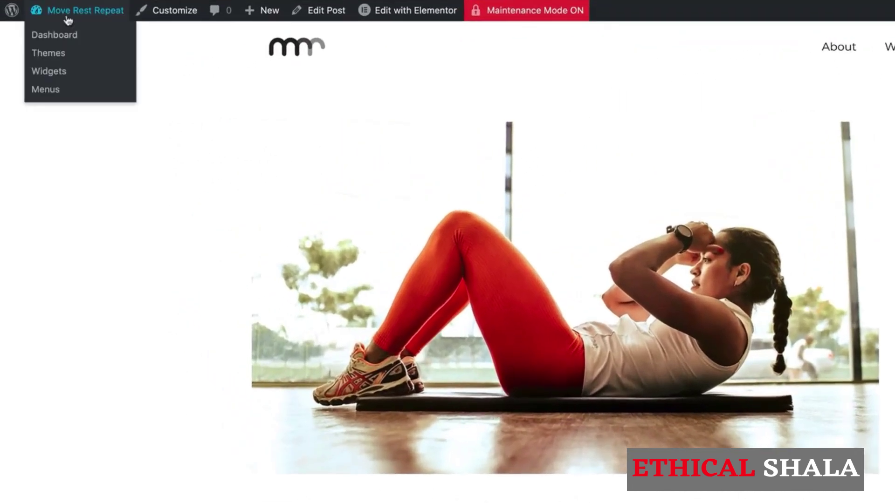
pyautogui.click(64, 40)
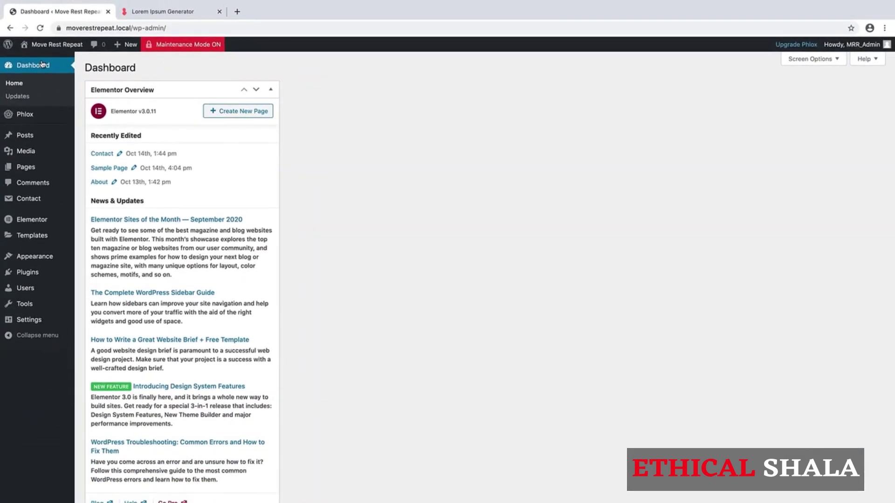
pyautogui.moveTo(43, 256)
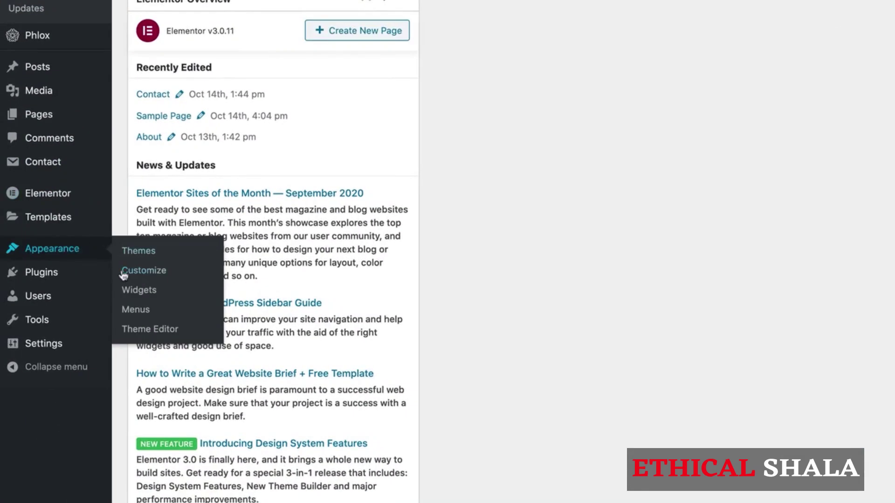
pyautogui.click(133, 290)
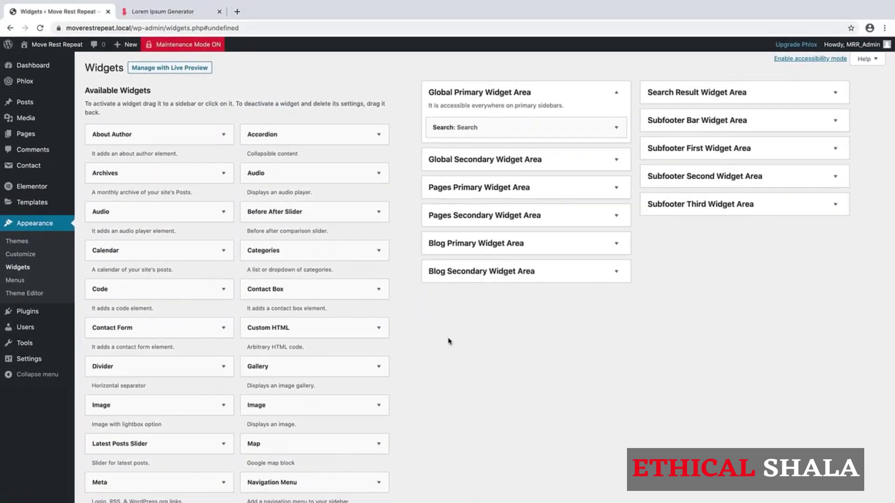
pyautogui.scroll(-2, 295, 340)
pyautogui.scroll(2, 295, 340)
# Delete the "Find Us" text, Calendar and Meta widgets from the Blog Primary Widget Area
pyautogui.click(617, 244)
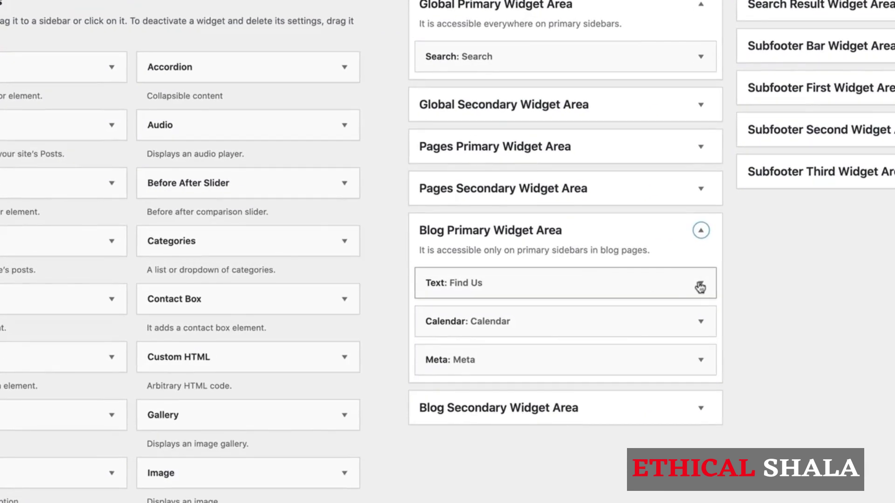
pyautogui.click(700, 288)
pyautogui.scroll(-4, 700, 284)
pyautogui.scroll(-2, 701, 282)
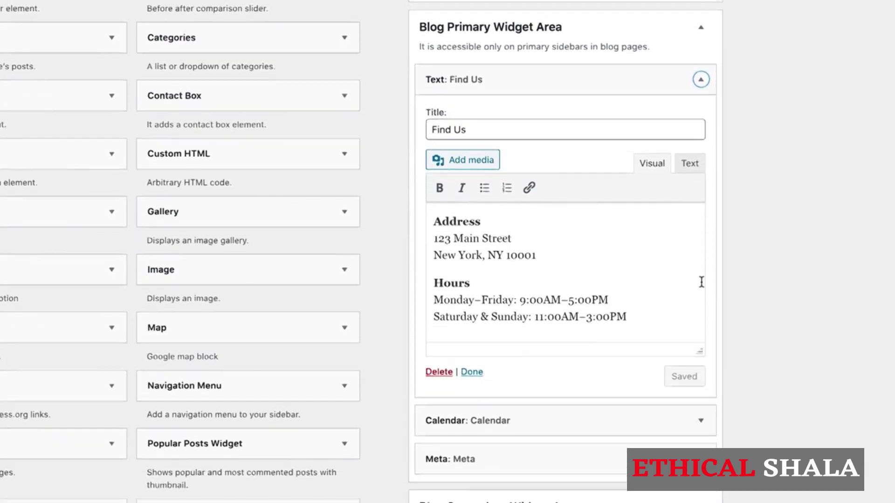
pyautogui.click(437, 362)
pyautogui.click(703, 70)
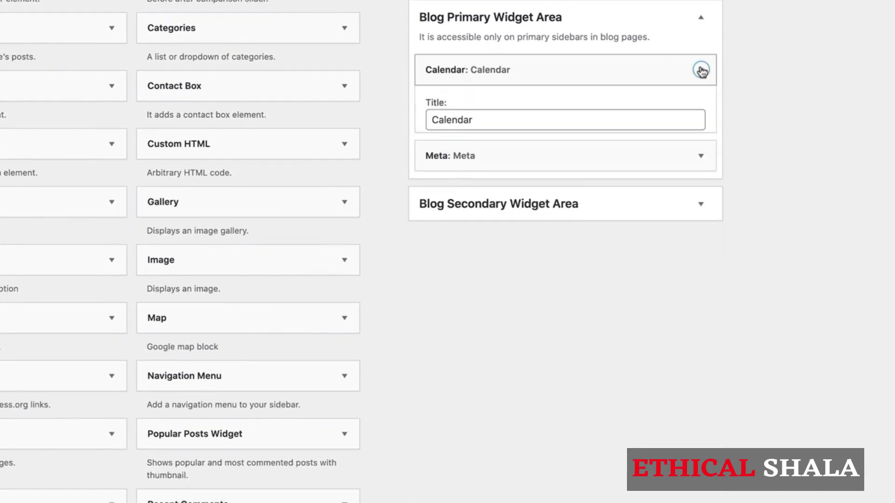
pyautogui.click(441, 149)
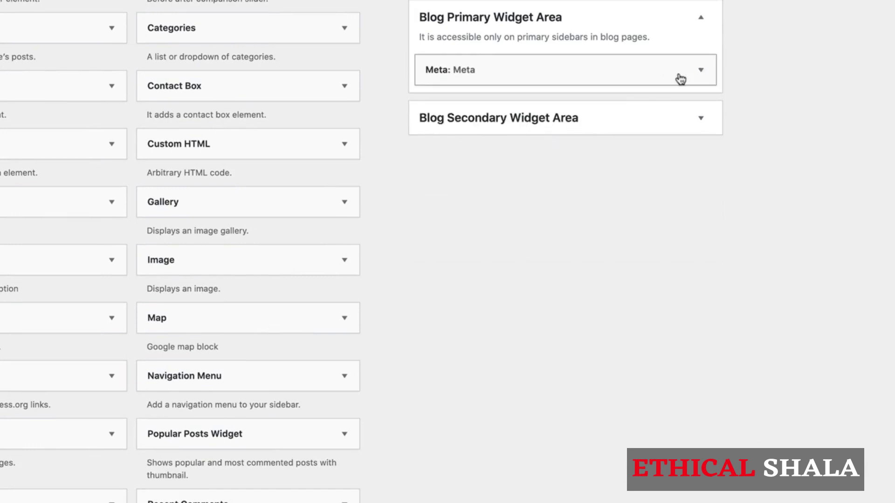
pyautogui.click(701, 70)
pyautogui.click(438, 147)
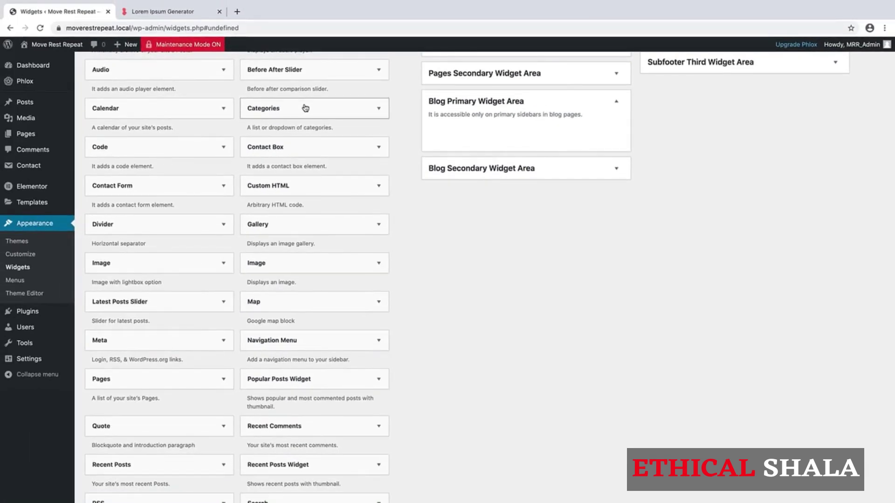
# Add a Categories widget titled "Categories" to the Blog Primary Widget Area and save it
pyautogui.moveTo(305, 108); pyautogui.dragTo(494, 119)
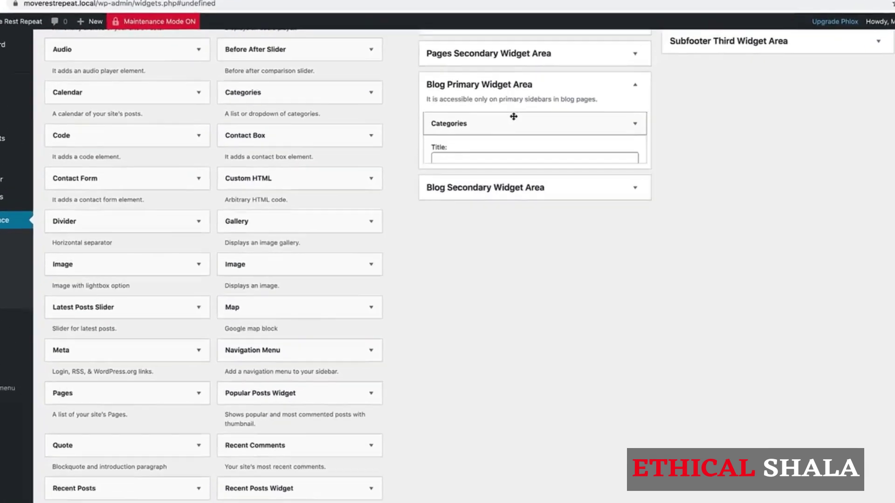
pyautogui.click(478, 167)
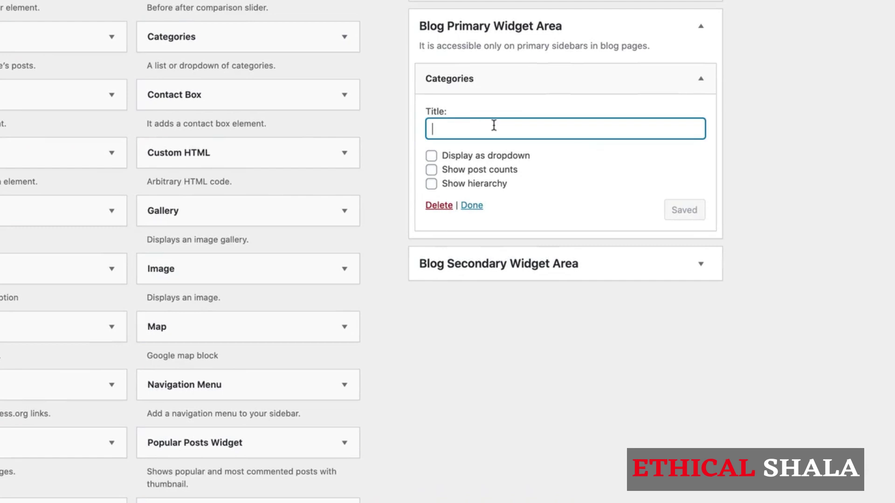
pyautogui.write('Catego')
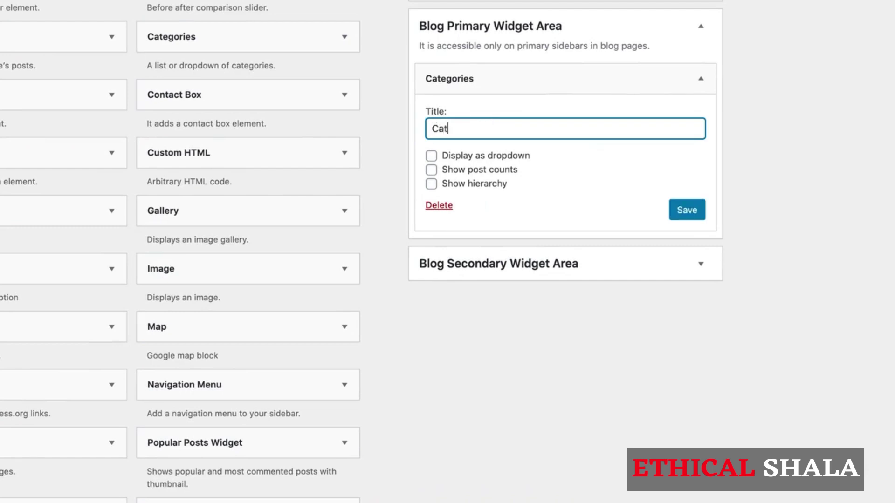
pyautogui.write('ries')
pyautogui.click(684, 211)
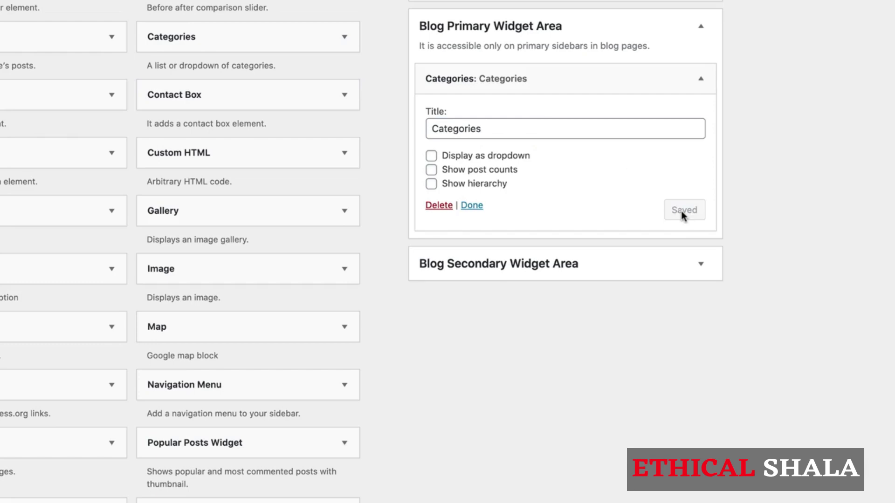
# Add a Recent Posts Widget titled "Recent Articles" below the Categories widget in the Blog Primary Widget Area
pyautogui.scroll(-2, 245, 303)
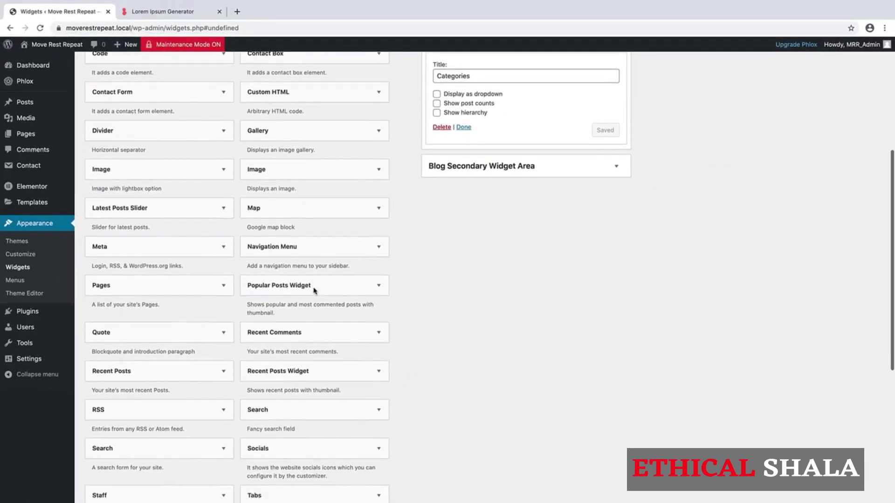
pyautogui.scroll(-3, 254, 308)
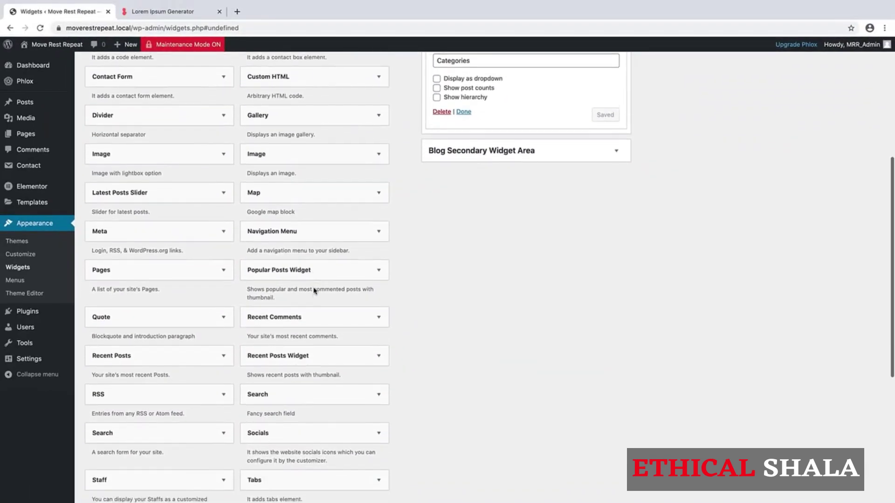
pyautogui.scroll(-1, 314, 290)
pyautogui.scroll(3, 314, 291)
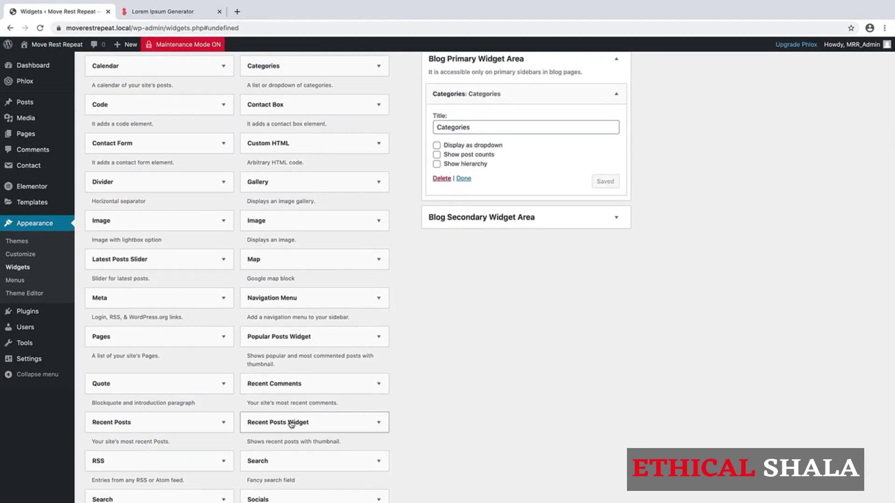
pyautogui.moveTo(290, 424); pyautogui.dragTo(495, 208)
pyautogui.click(467, 243)
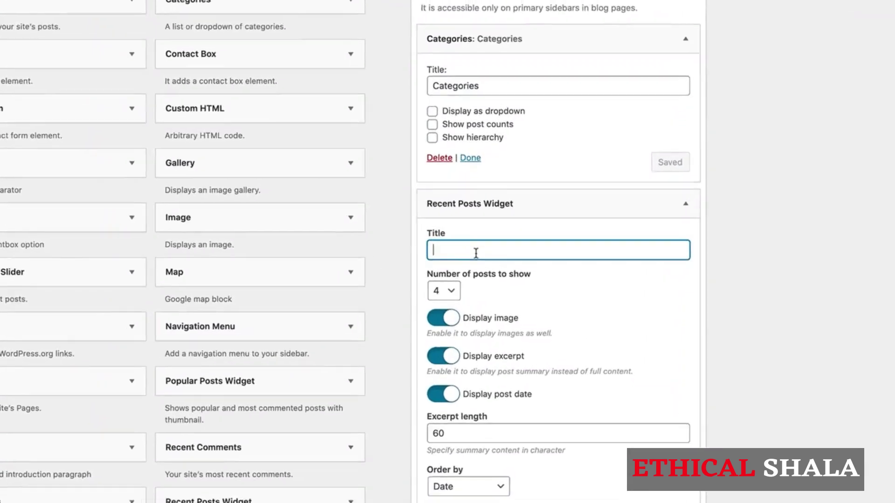
pyautogui.write('Rec')
pyautogui.press('BackSpace')
pyautogui.write('cent A')
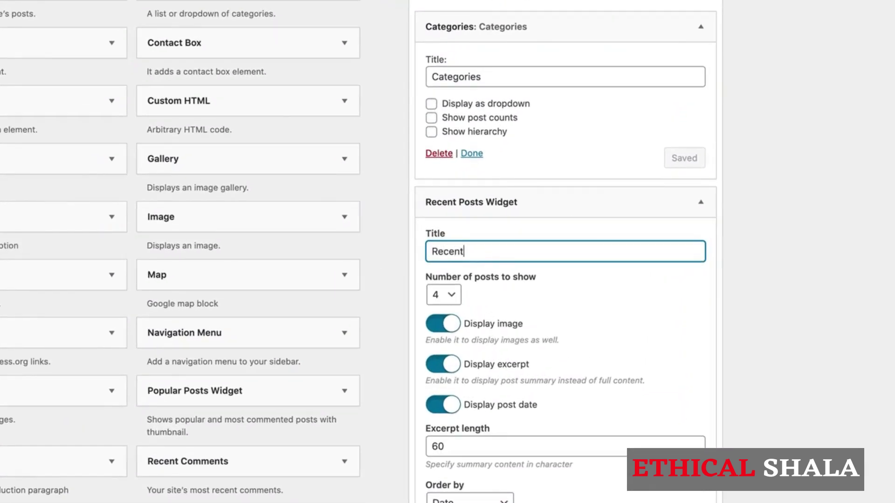
pyautogui.write('rticles')
# Turn off the image and excerpt display in the Recent Articles widget and save it
pyautogui.scroll(-5, 566, 298)
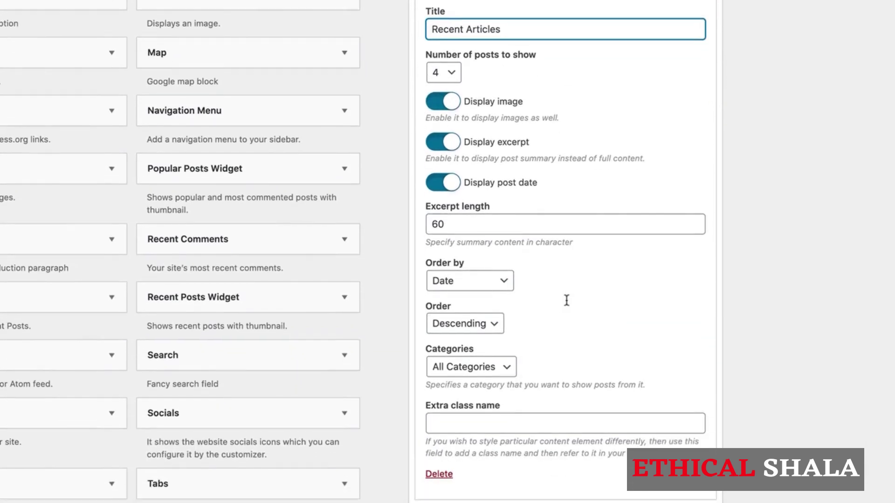
pyautogui.click(437, 103)
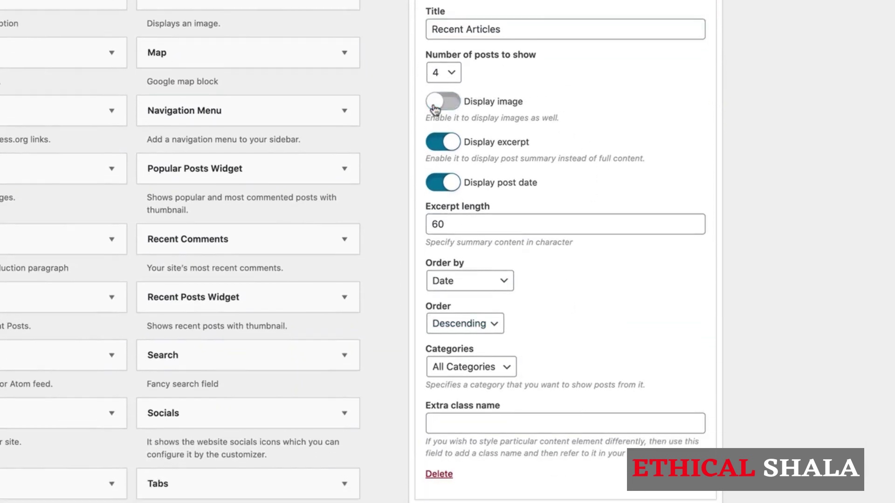
pyautogui.click(444, 140)
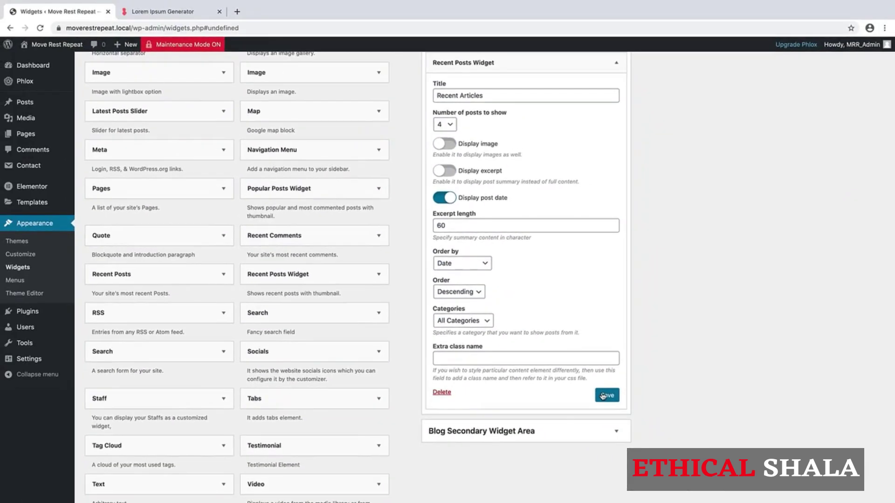
pyautogui.click(603, 396)
# View the published post "The Only 4 Exercises You Need to Know" from the posts list and check its sidebar widgets
pyautogui.scroll(3, 658, 286)
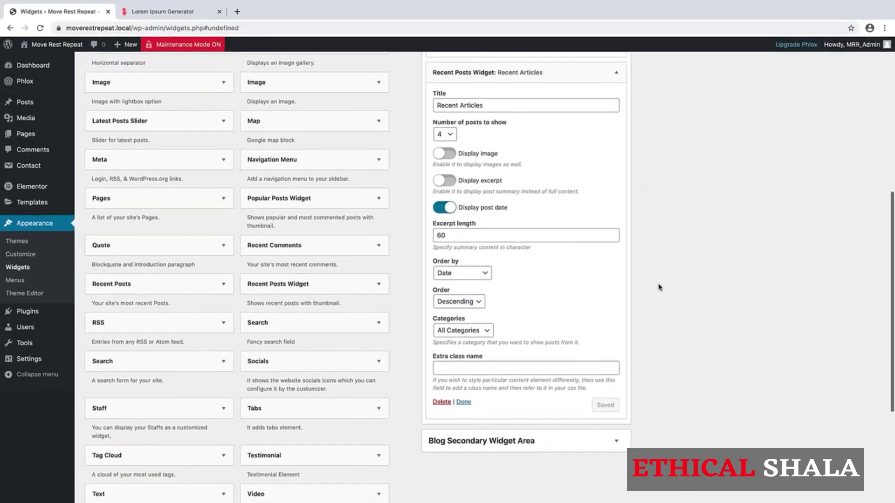
pyautogui.scroll(5, 660, 288)
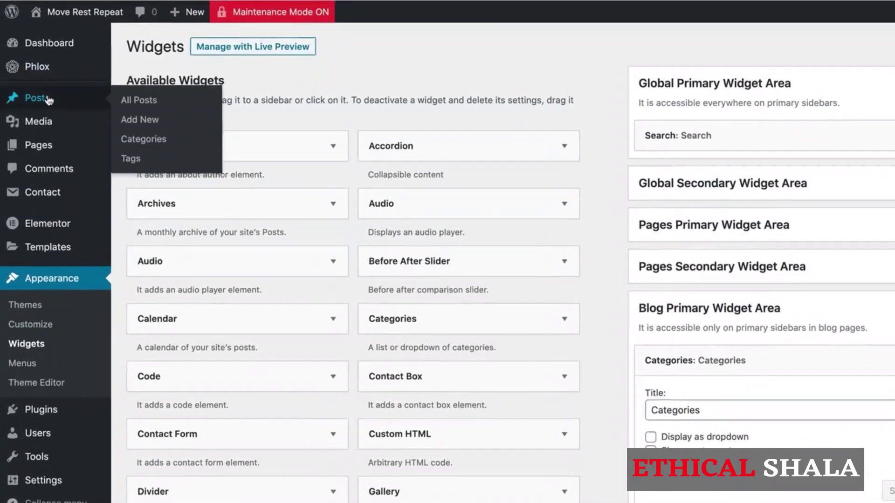
pyautogui.click(47, 102)
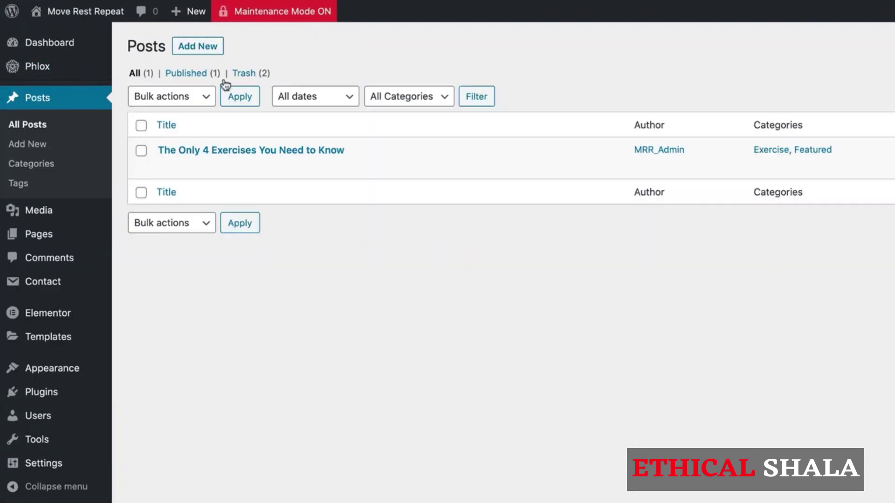
pyautogui.click(278, 167)
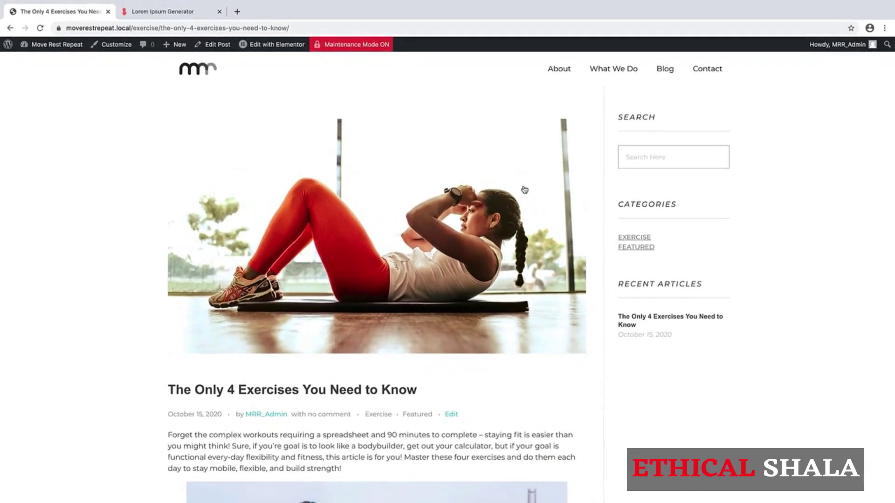
pyautogui.scroll(-1, 765, 231)
pyautogui.scroll(1, 765, 232)
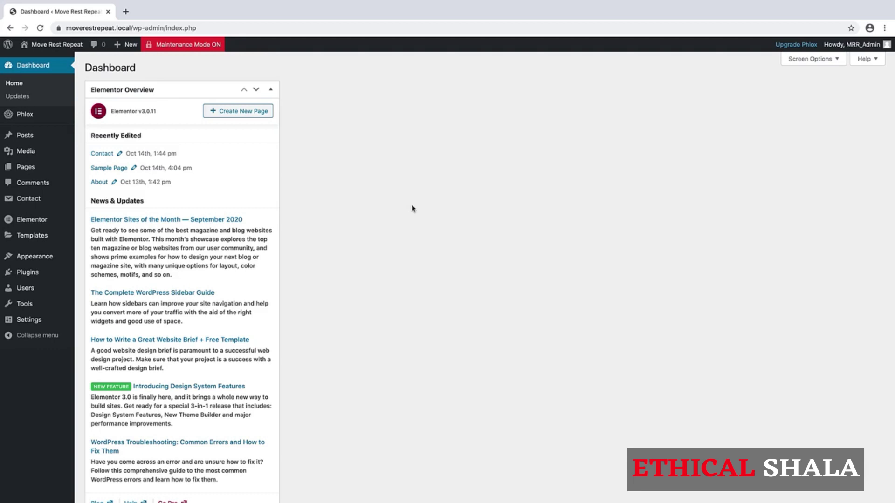
# Create a new blank page titled "Posts" and publish it with public visibility
pyautogui.moveTo(22, 170)
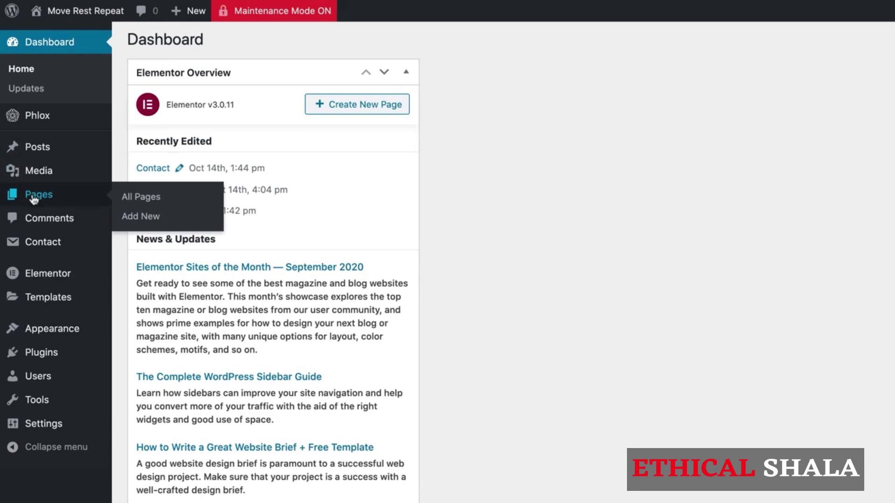
pyautogui.click(150, 221)
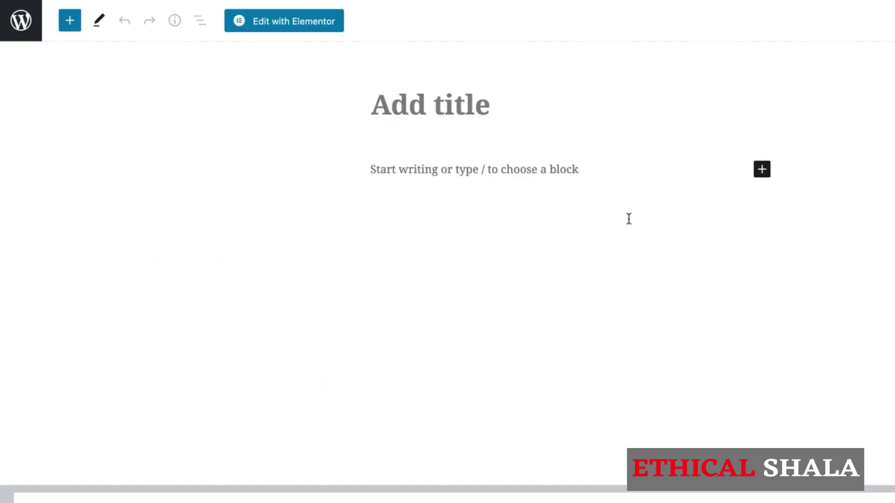
pyautogui.write('Posts')
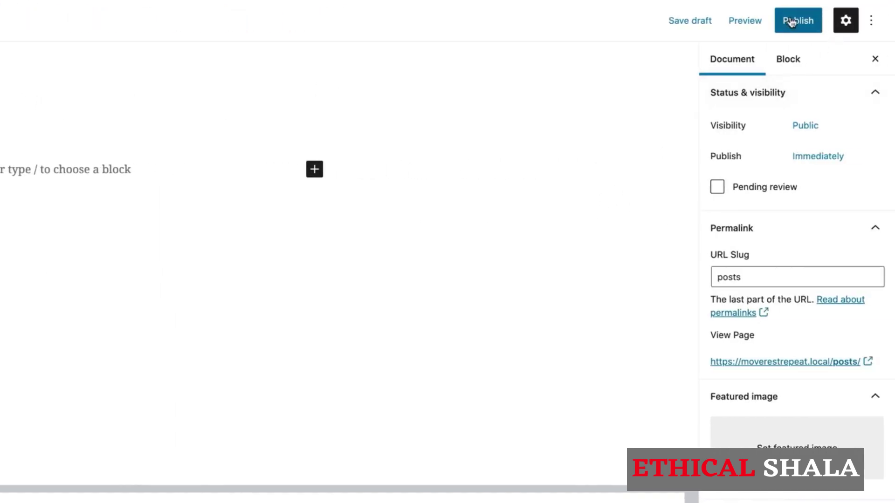
pyautogui.click(791, 20)
pyautogui.click(751, 23)
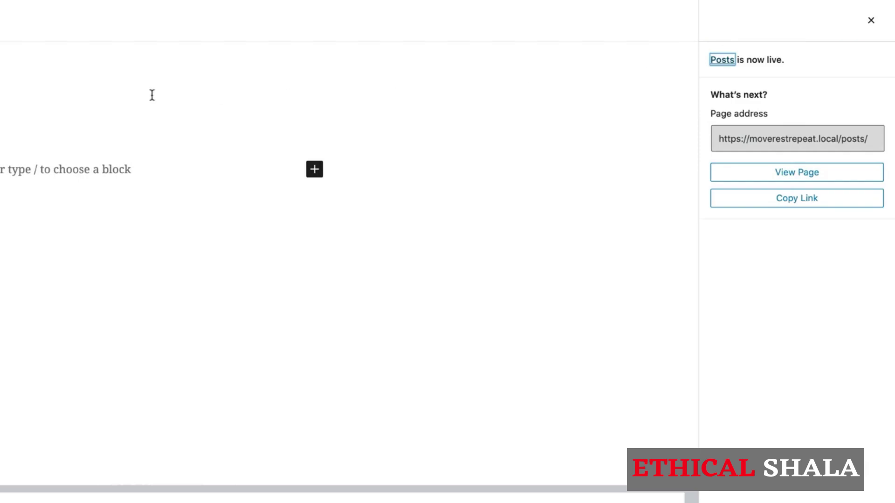
# Return to the pages list, create another blank page titled "Home" and publish it
pyautogui.click(14, 50)
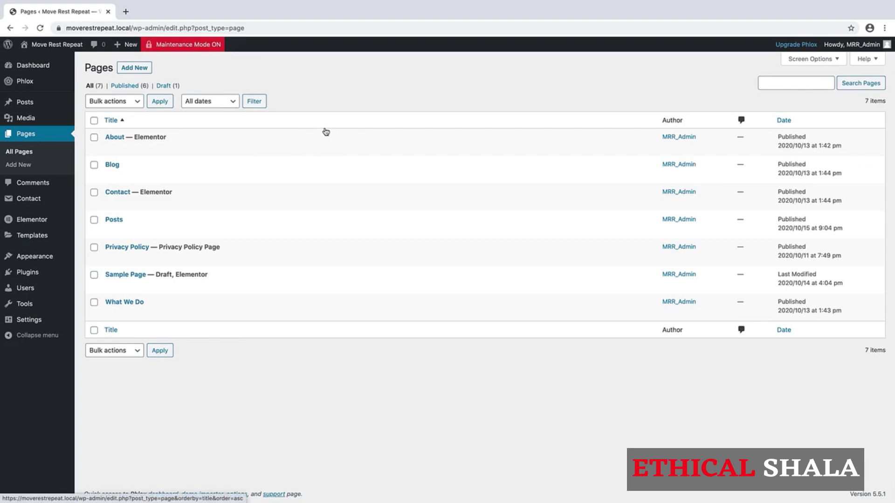
pyautogui.click(127, 68)
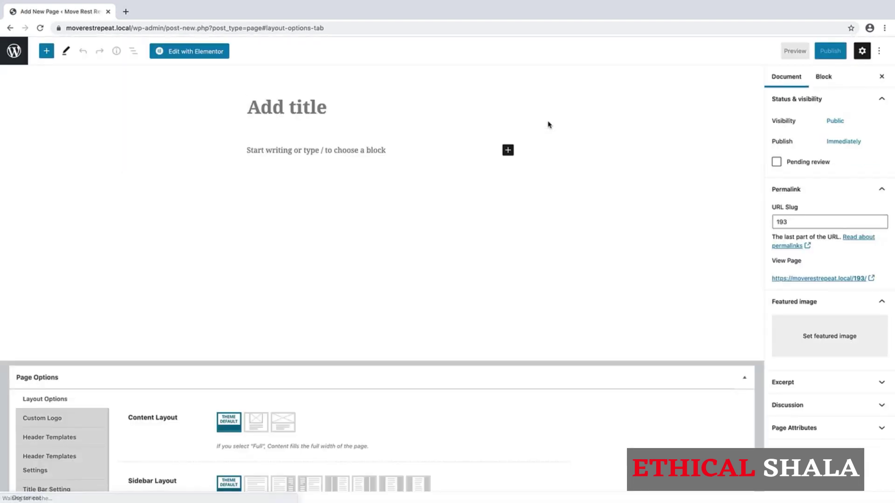
pyautogui.write('Home')
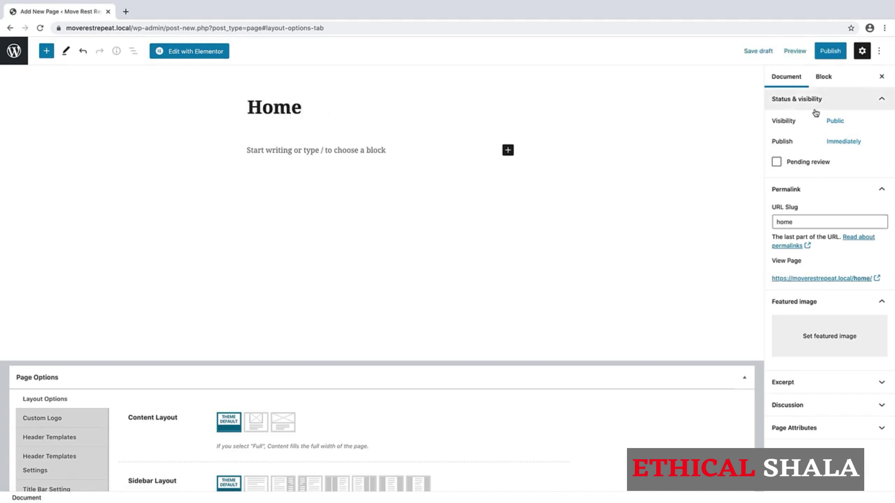
pyautogui.click(830, 51)
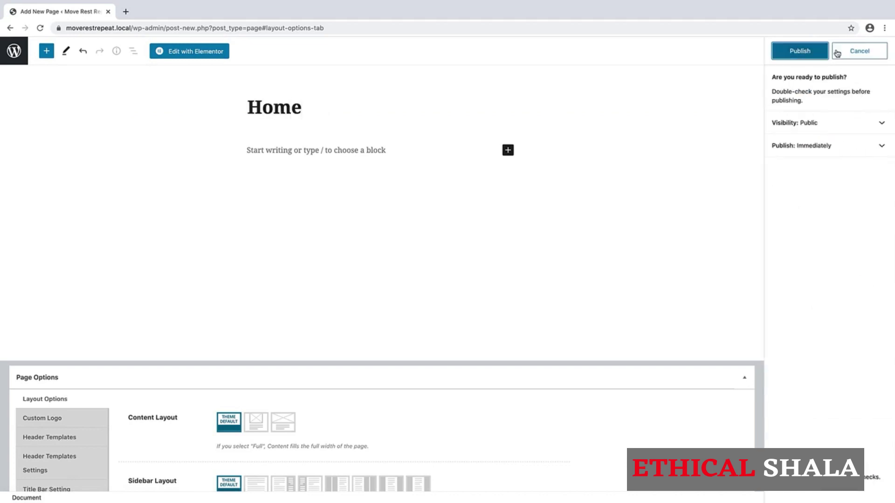
pyautogui.click(805, 53)
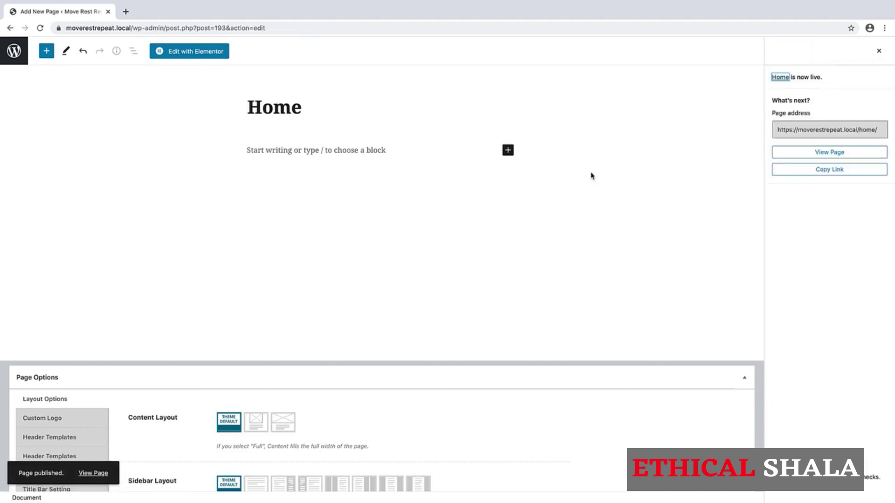
# In the Reading settings, make the homepage a static page with Home as homepage and Posts as posts page, and save
pyautogui.click(13, 53)
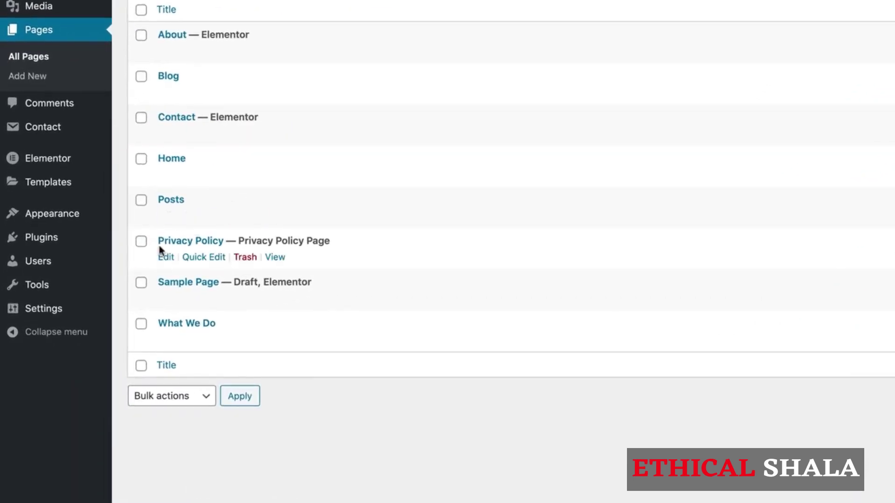
pyautogui.moveTo(44, 311)
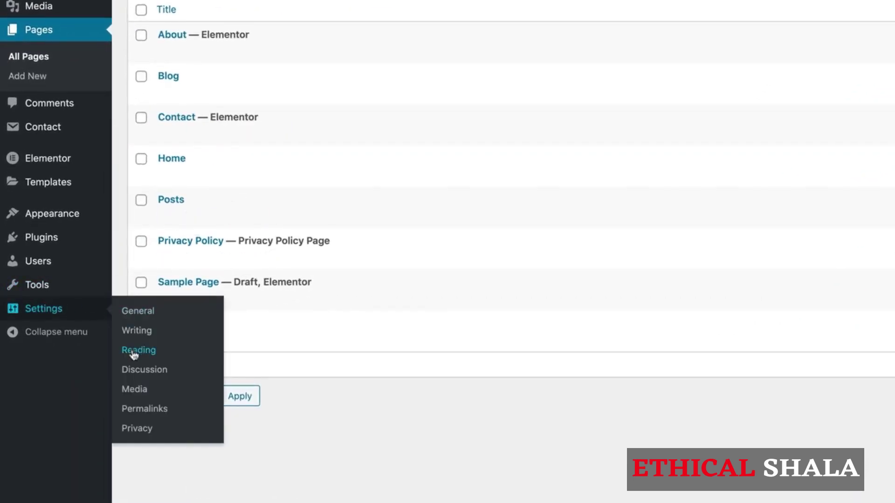
pyautogui.click(134, 358)
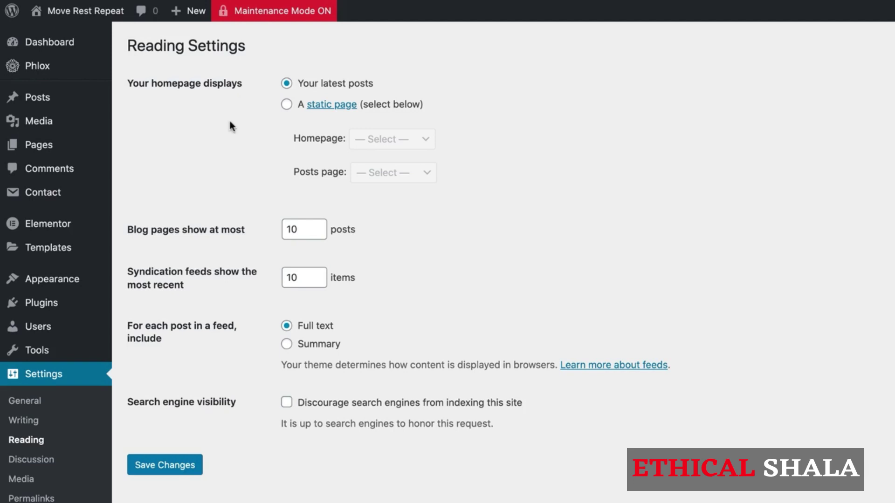
pyautogui.click(286, 104)
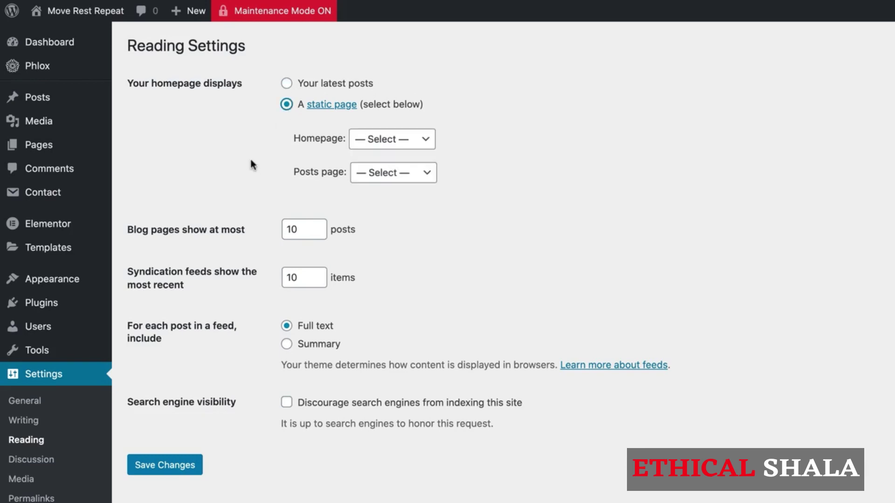
pyautogui.click(412, 140)
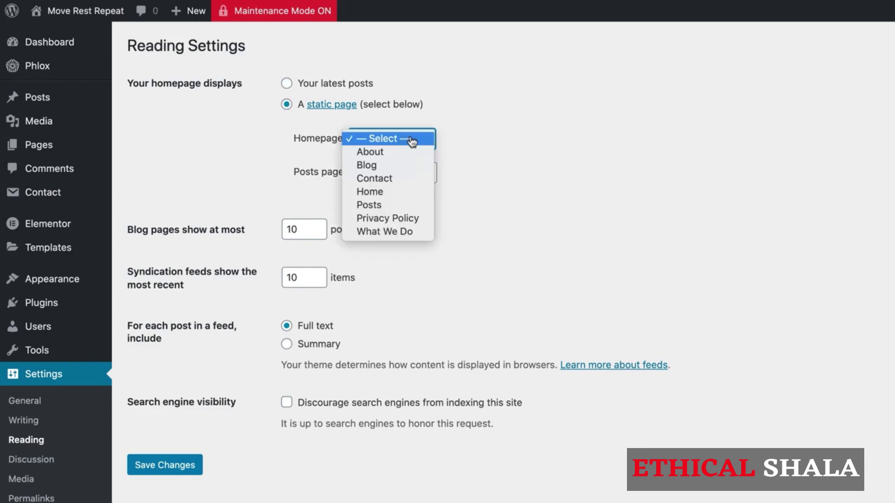
pyautogui.click(378, 194)
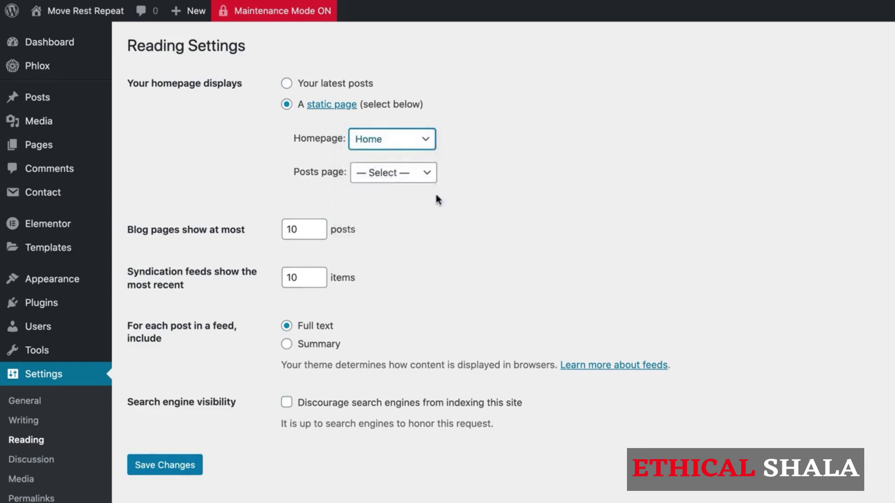
pyautogui.click(407, 172)
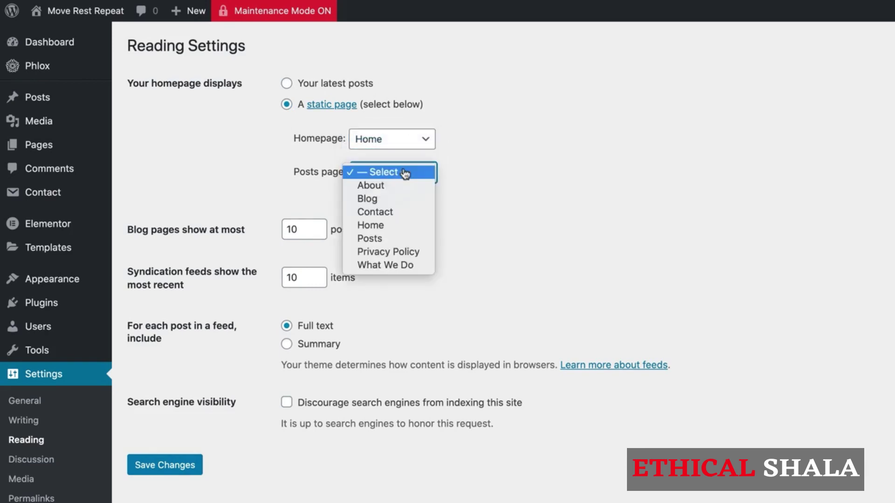
pyautogui.click(368, 240)
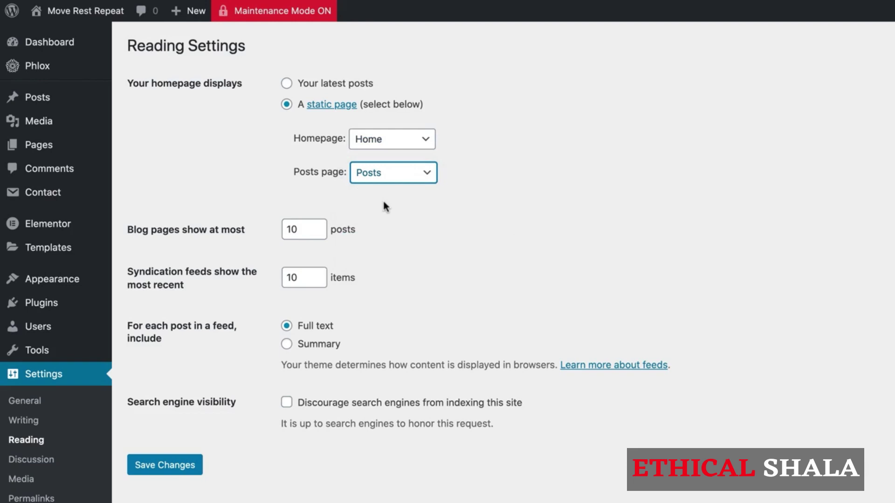
pyautogui.click(177, 466)
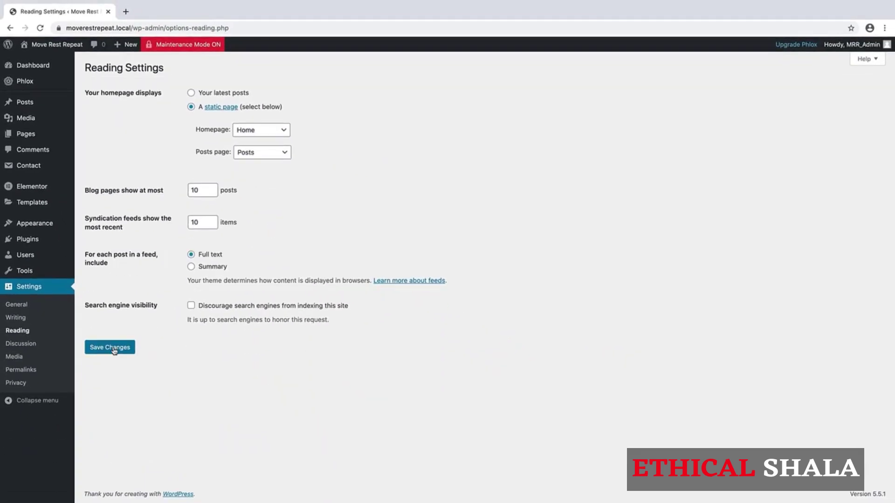
# View the post "The Only 4 Exercises You Need to Know" and open the Single Post blog settings in the theme customizer
pyautogui.click(27, 103)
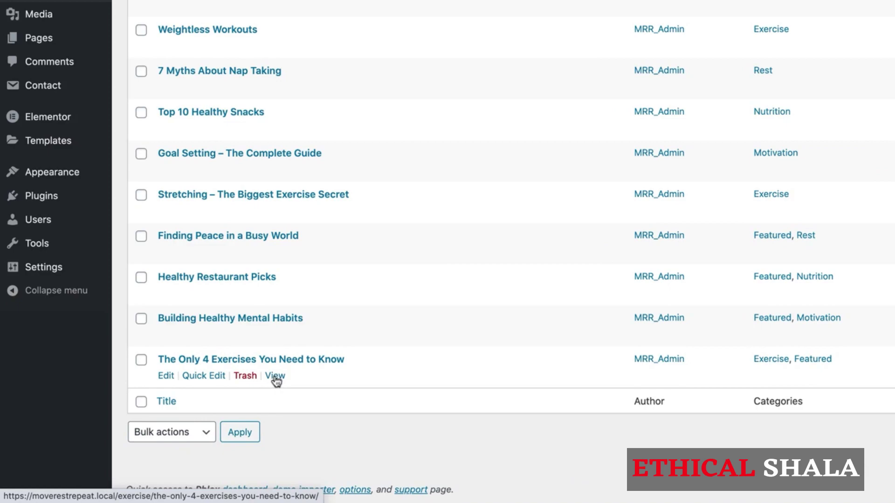
pyautogui.click(275, 377)
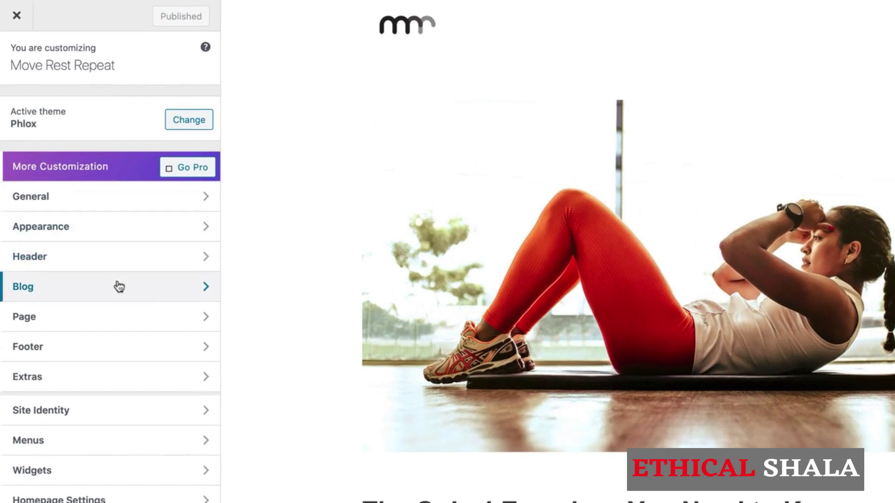
pyautogui.click(119, 286)
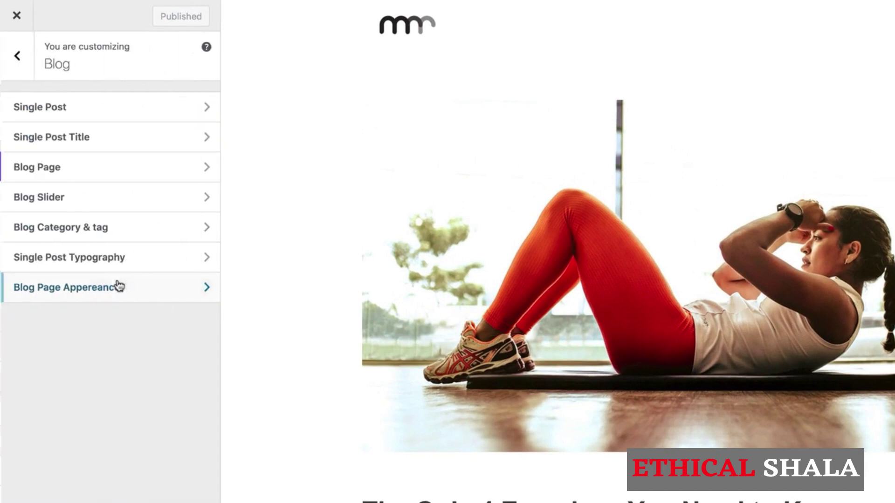
pyautogui.click(82, 108)
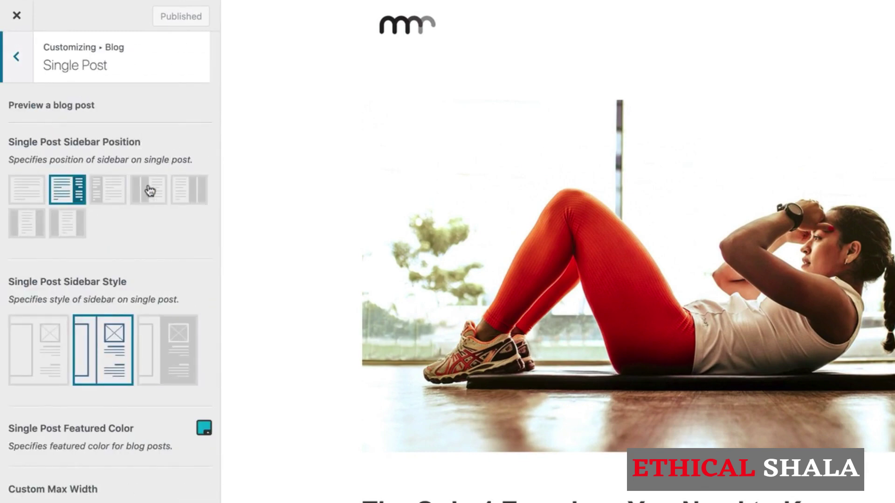
# Set the Single Post Featured Color to #444444 and apply it
pyautogui.scroll(-3, 167, 239)
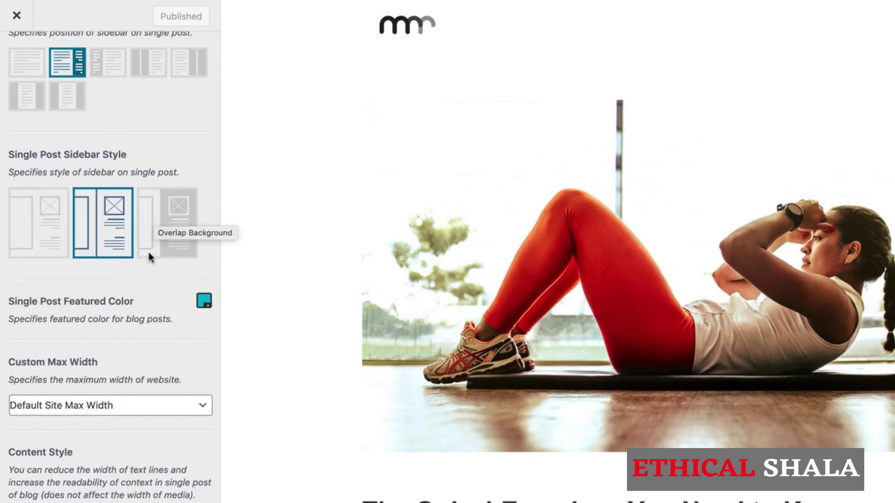
pyautogui.click(204, 303)
pyautogui.moveTo(346, 443)
pyautogui.mouseDown()
pyautogui.moveTo(369, 442)
pyautogui.moveTo(352, 443)
pyautogui.mouseUp()
pyautogui.click(395, 443)
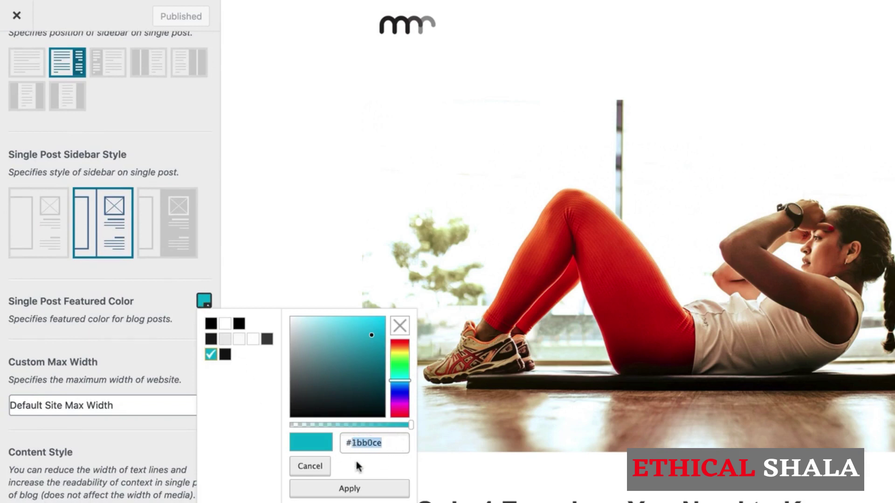
pyautogui.write('444444')
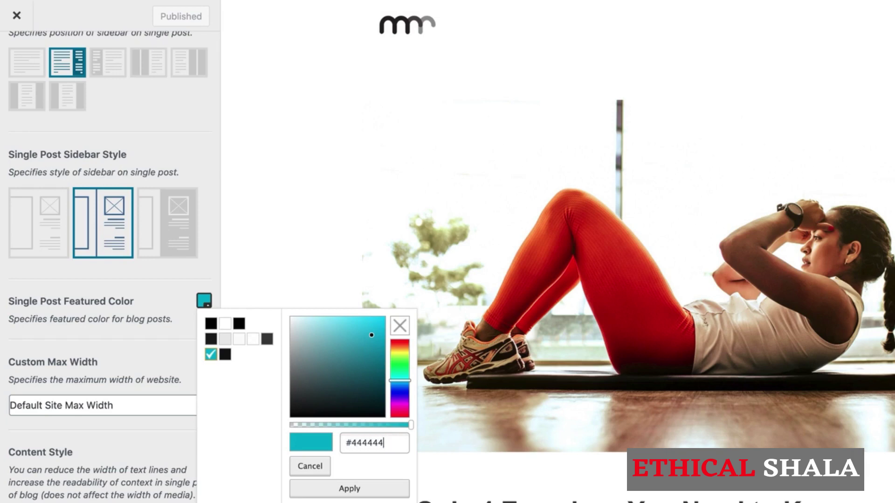
pyautogui.click(349, 489)
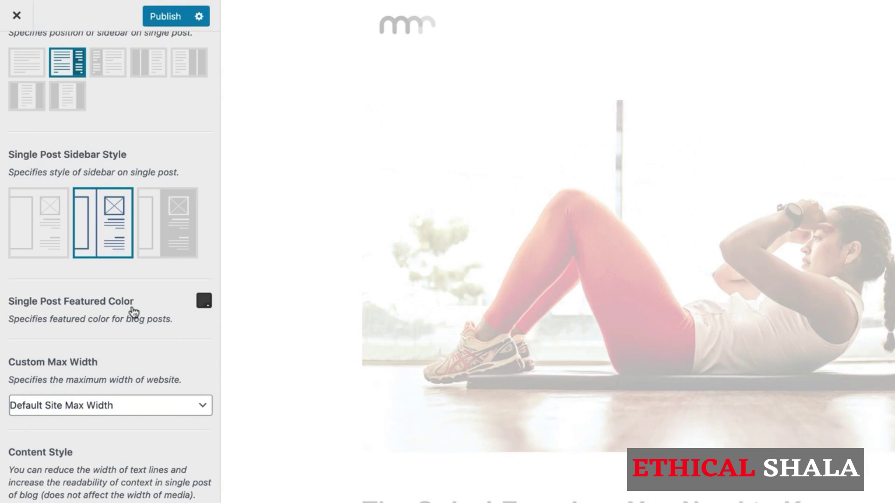
# Turn off the display of the post author and the comments number on single posts
pyautogui.scroll(-10, 134, 311)
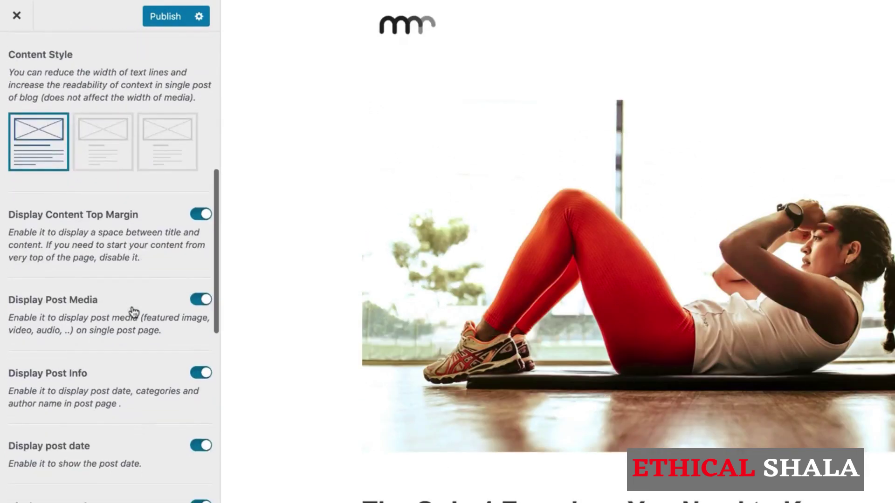
pyautogui.scroll(-5, 134, 311)
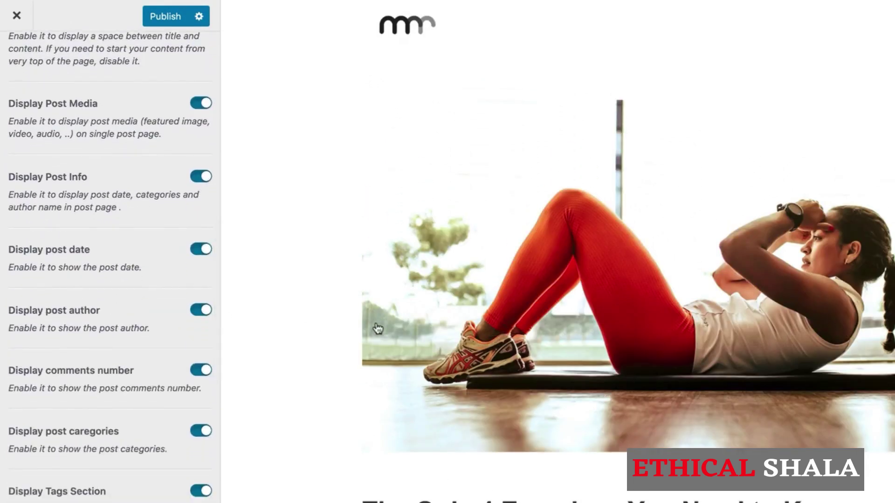
pyautogui.scroll(-7, 377, 329)
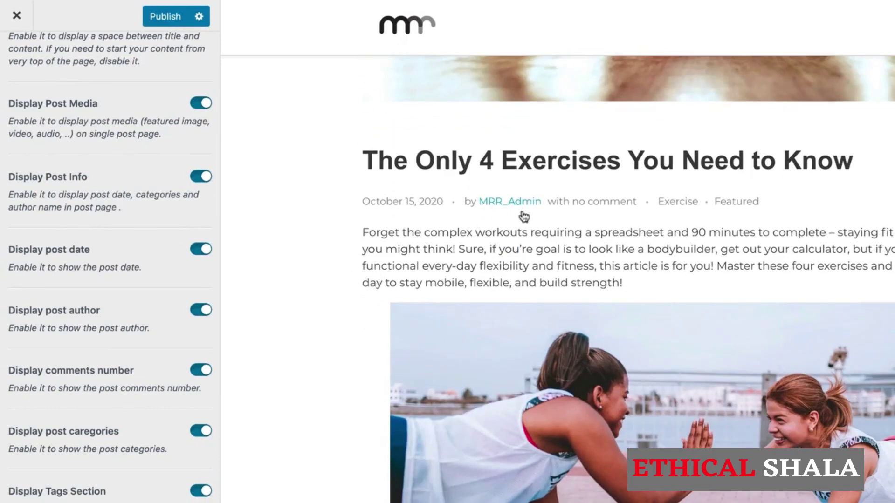
pyautogui.scroll(-1, 304, 186)
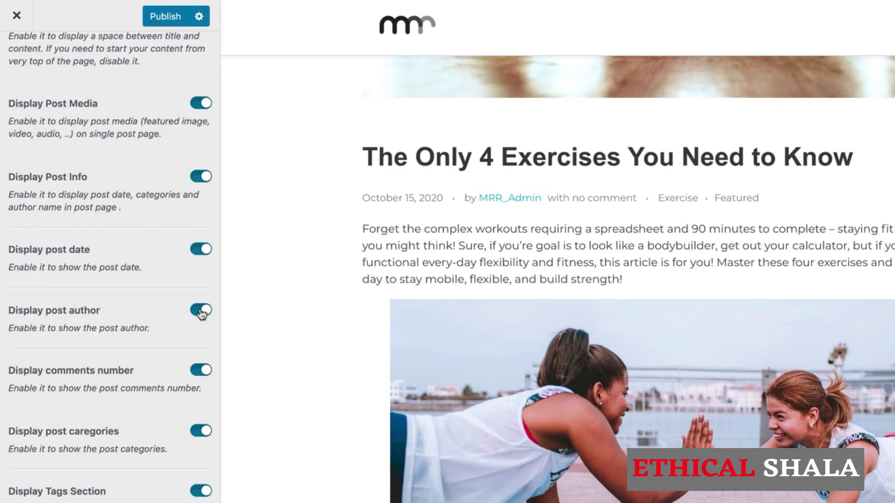
pyautogui.click(201, 311)
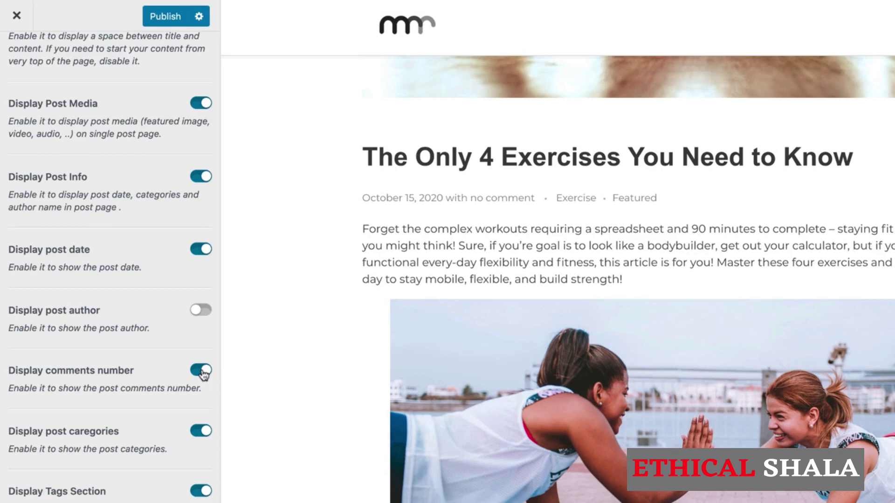
pyautogui.click(201, 371)
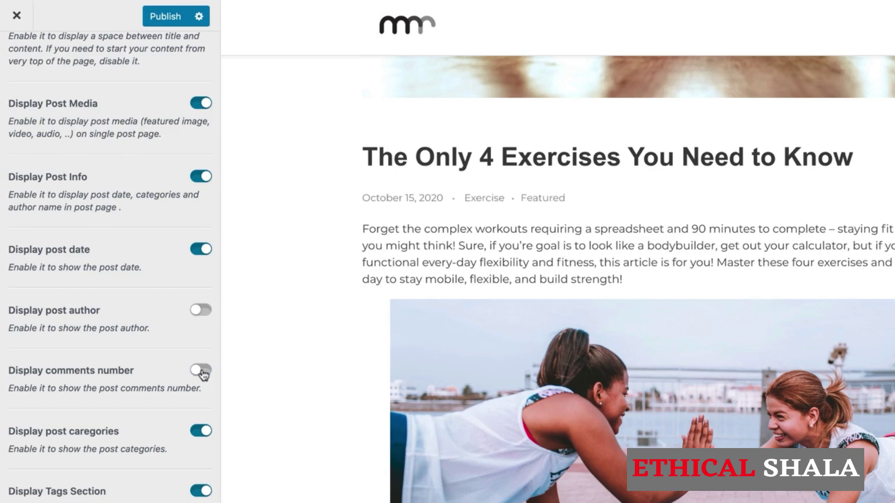
# Change the Share Button Type for single posts from Icon to Text
pyautogui.scroll(-9, 145, 203)
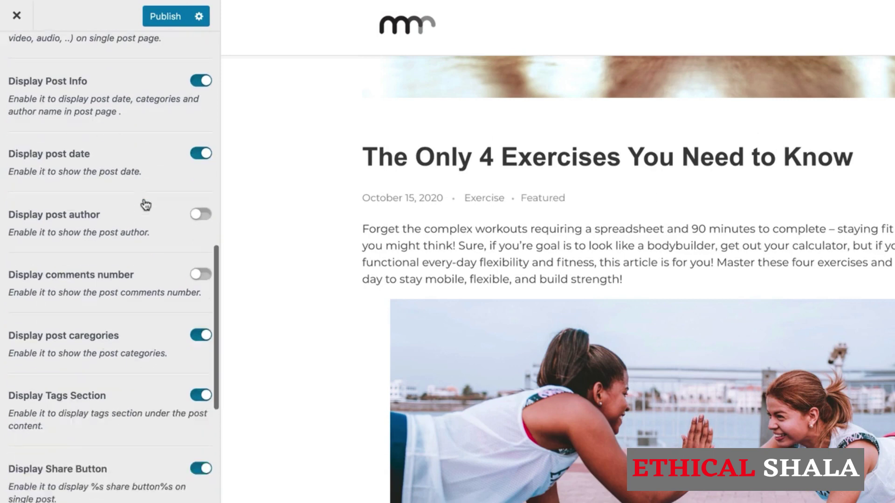
pyautogui.scroll(-15, 285, 242)
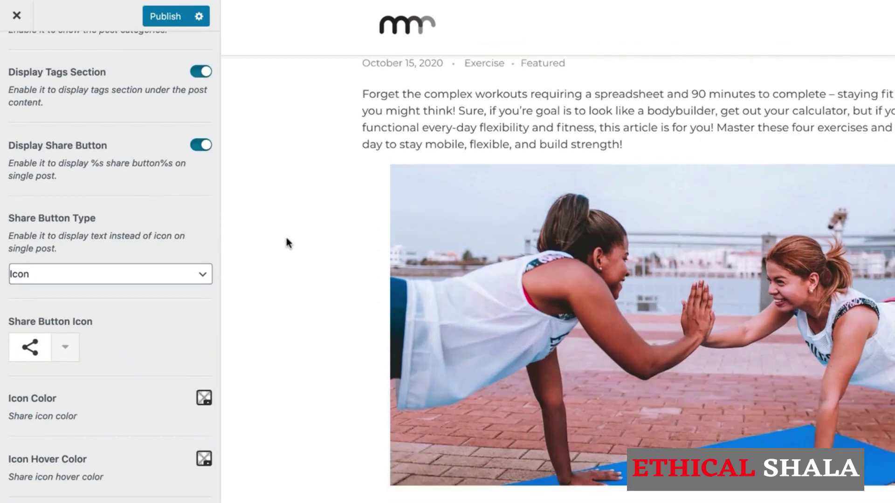
pyautogui.scroll(-10, 261, 231)
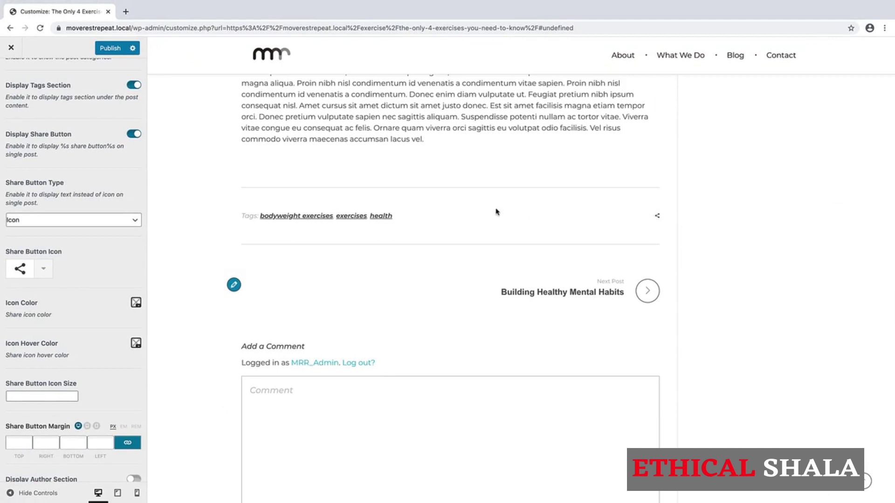
pyautogui.click(45, 273)
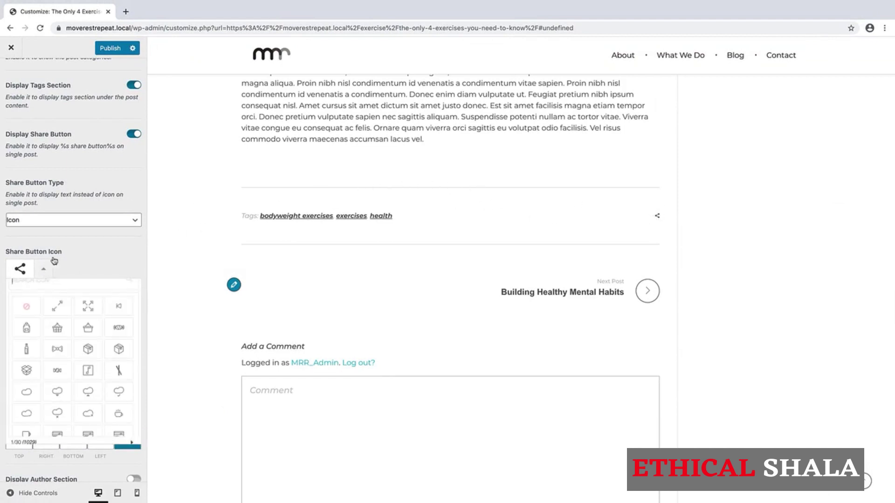
pyautogui.click(65, 220)
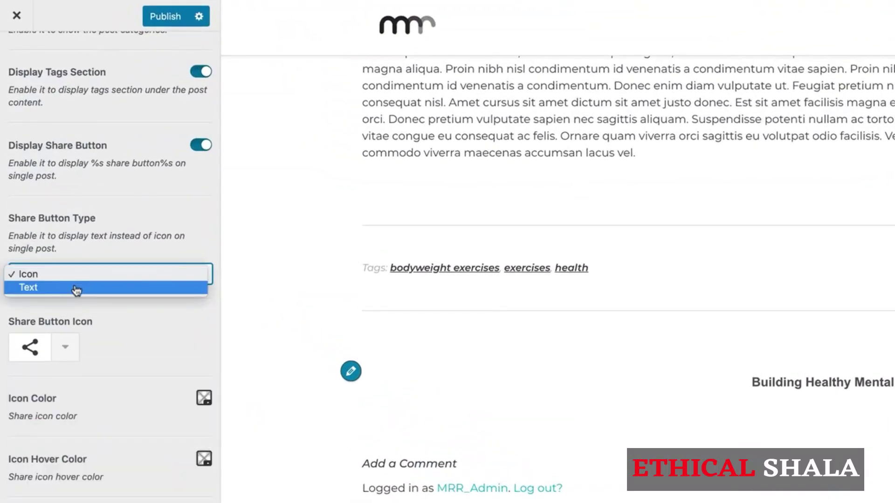
pyautogui.click(91, 288)
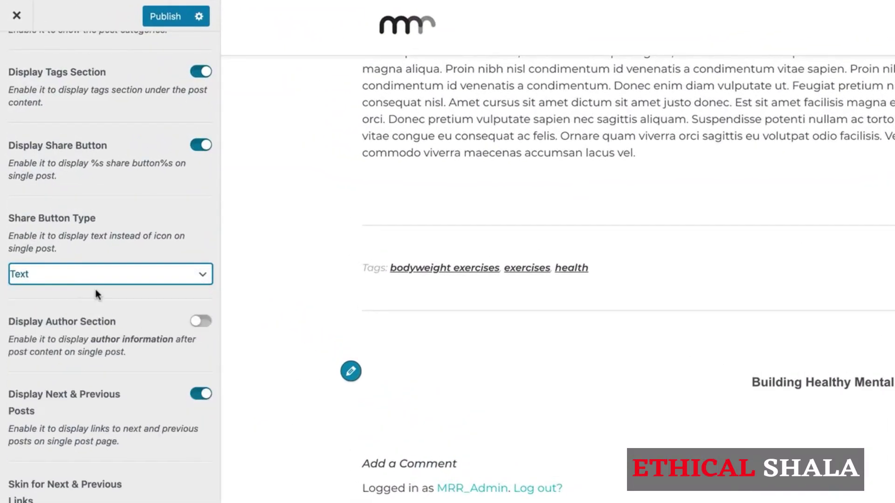
# Review the next and previous post link options, publish the Single Post changes, and return to the Blog settings
pyautogui.scroll(-3, 119, 322)
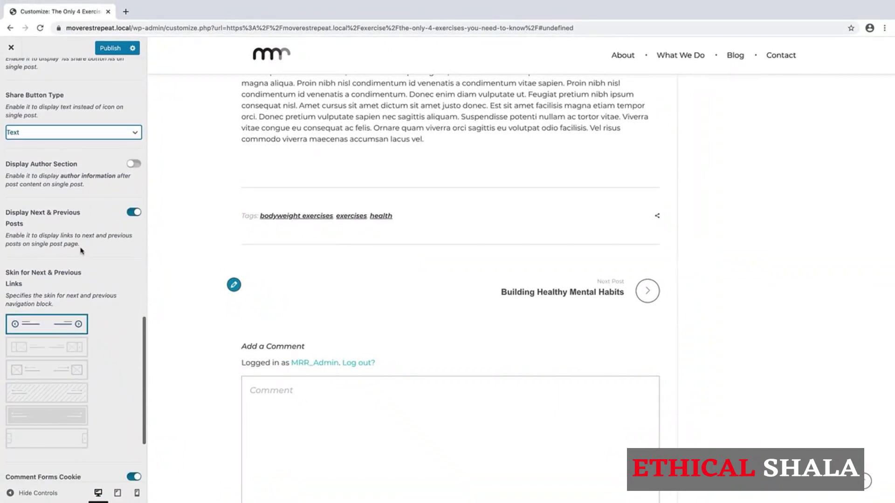
pyautogui.scroll(-1, 81, 252)
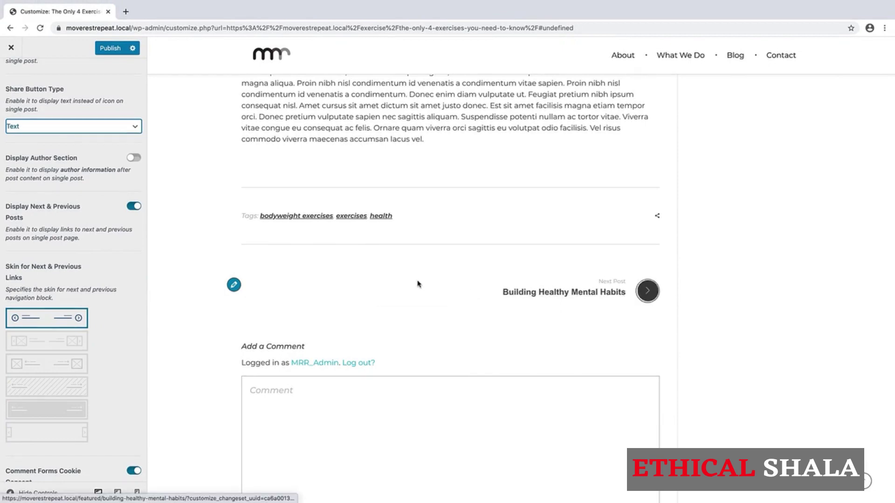
pyautogui.scroll(-3, 131, 252)
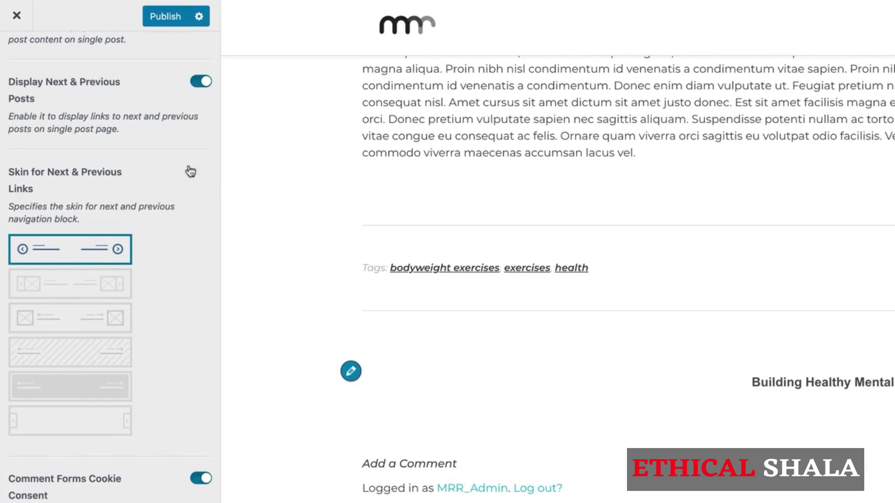
pyautogui.click(158, 15)
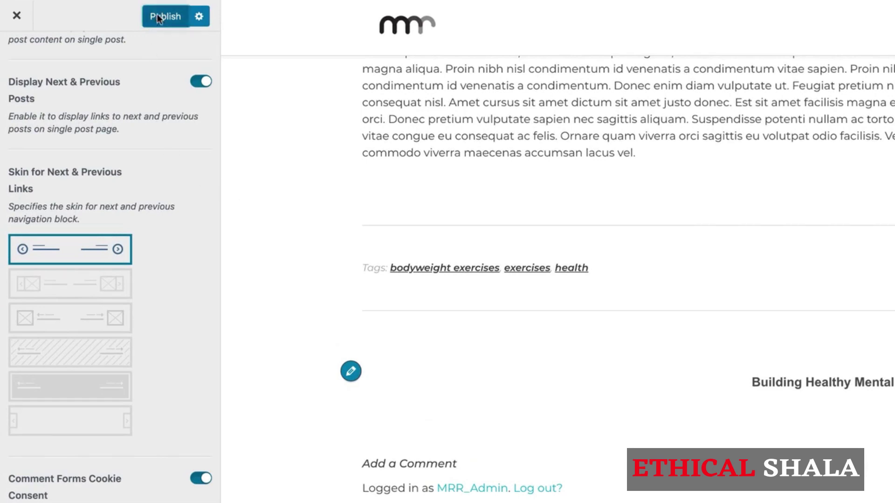
pyautogui.scroll(10, 170, 89)
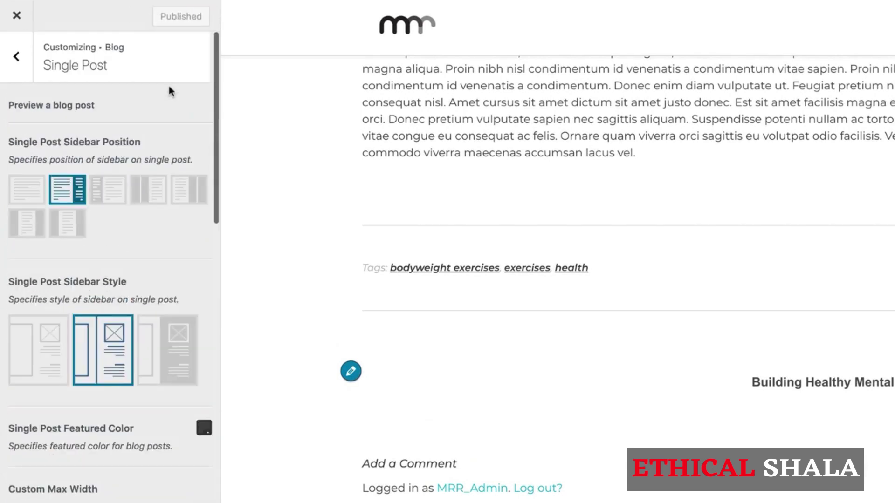
pyautogui.click(19, 59)
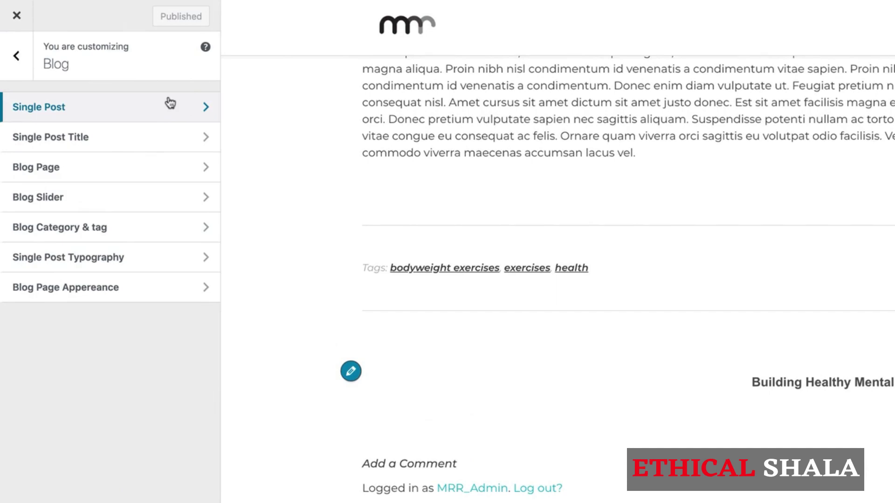
# Set the Single Post Title alignment to centered, publish the change, and return to the Blog settings
pyautogui.click(150, 139)
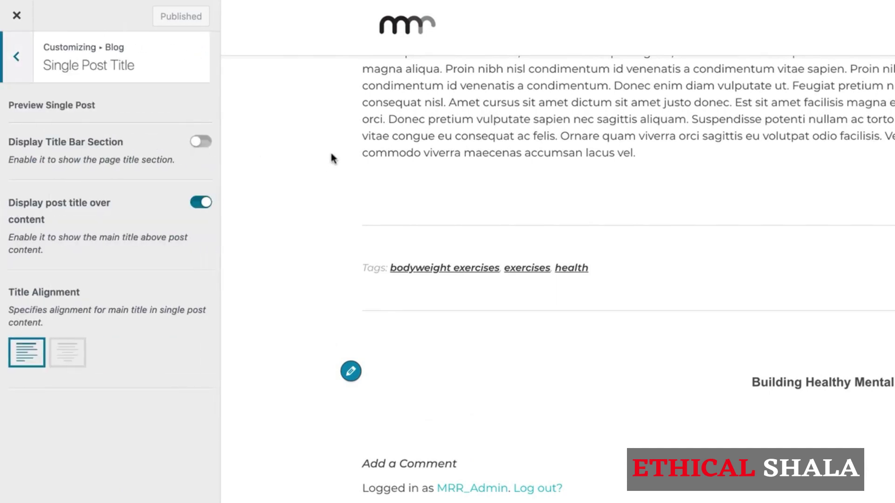
pyautogui.scroll(15, 331, 158)
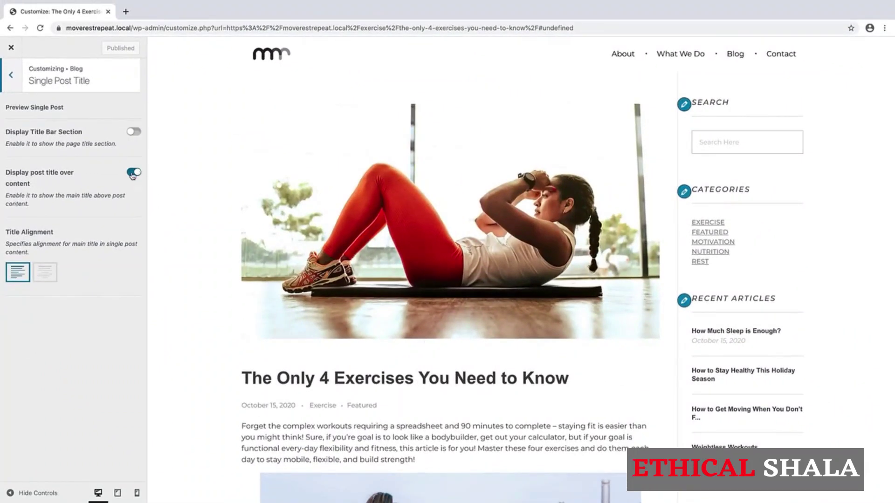
pyautogui.click(45, 273)
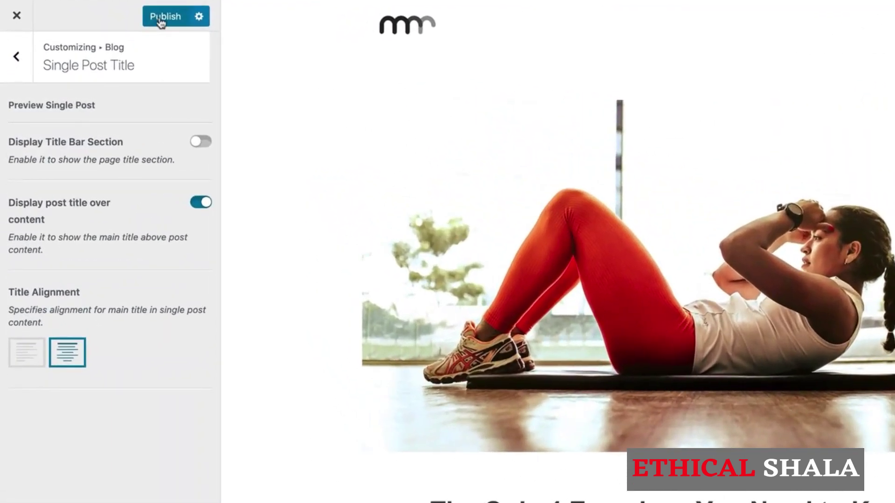
pyautogui.click(146, 24)
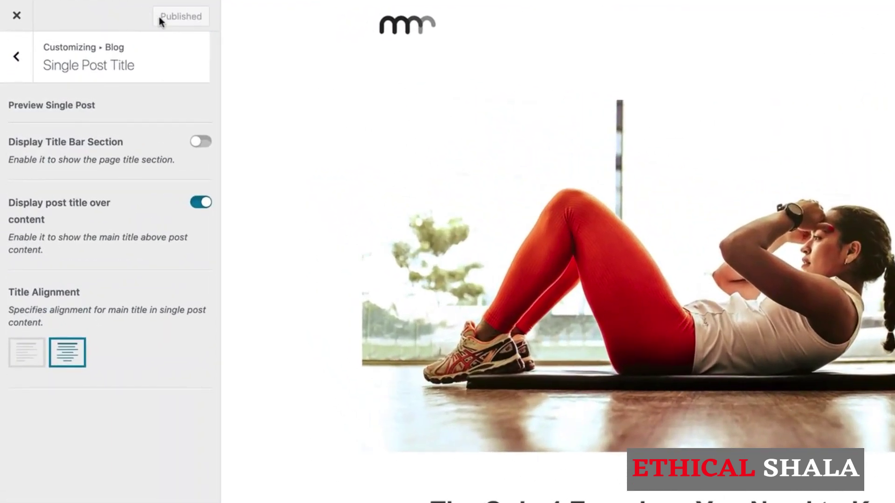
pyautogui.click(14, 61)
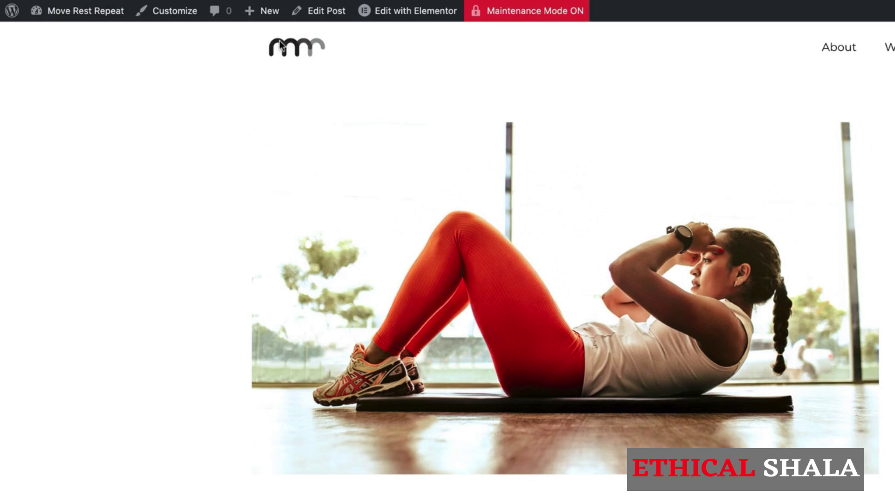
# Go to the site's dashboard, list all pages, and view the Posts page on the live site
pyautogui.moveTo(11, 11)
pyautogui.moveTo(65, 20)
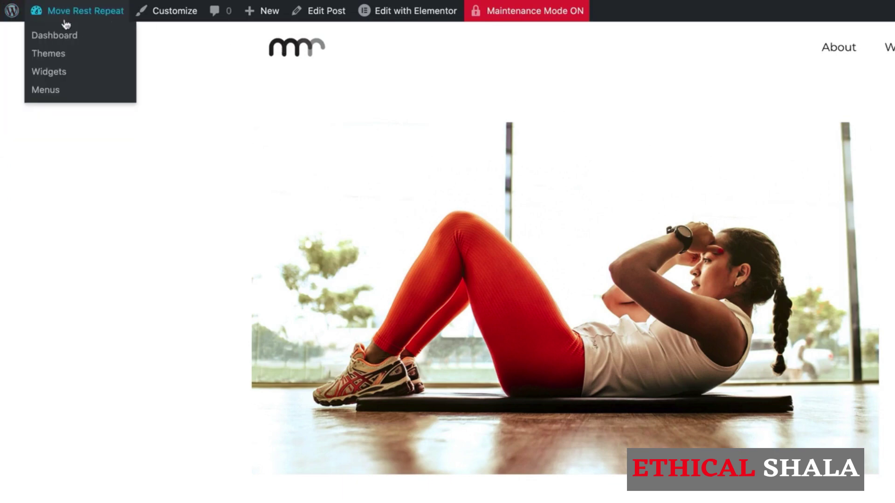
pyautogui.click(60, 37)
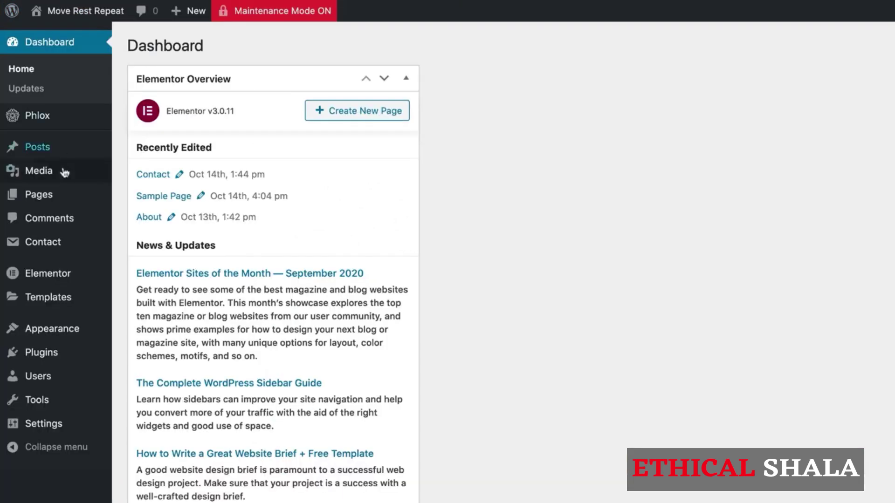
pyautogui.click(44, 196)
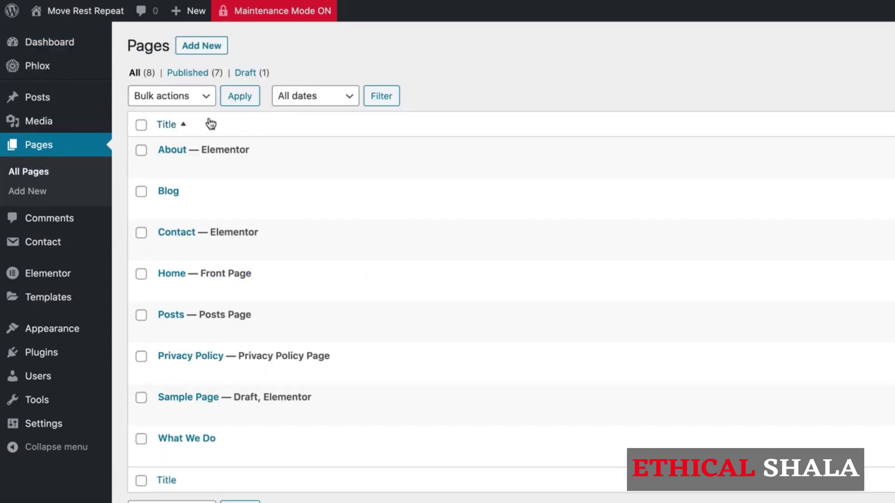
pyautogui.moveTo(253, 319)
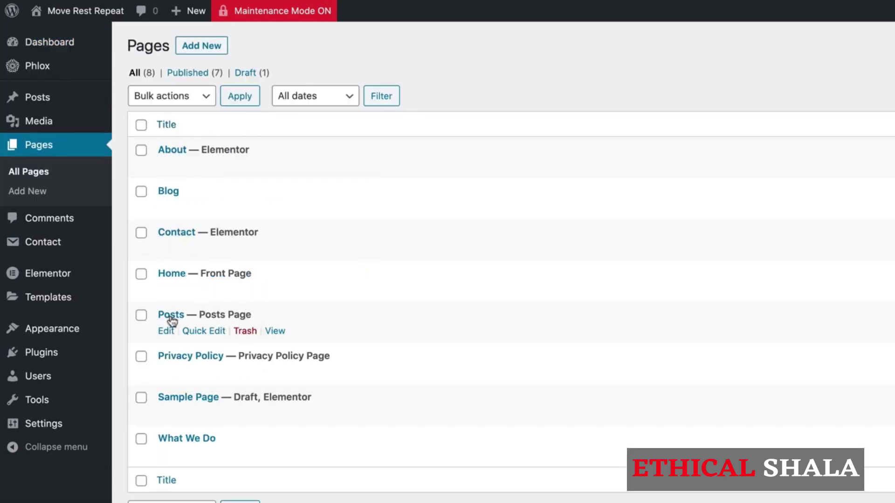
pyautogui.click(275, 332)
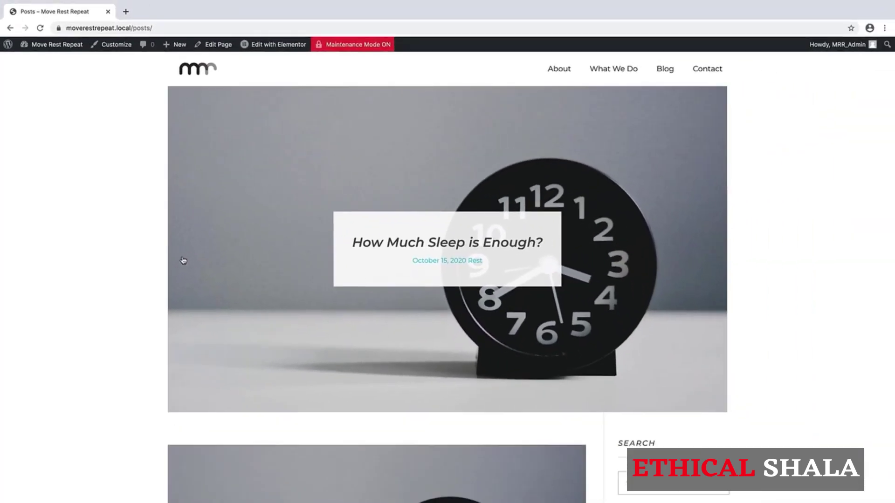
# Customize the Posts page and set the Blog Page template to the Land layout with images beside the text
pyautogui.click(107, 45)
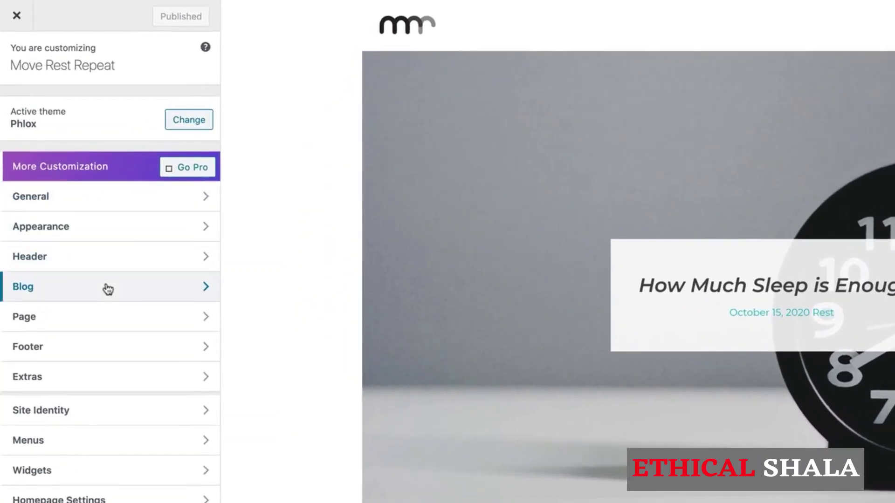
pyautogui.click(107, 288)
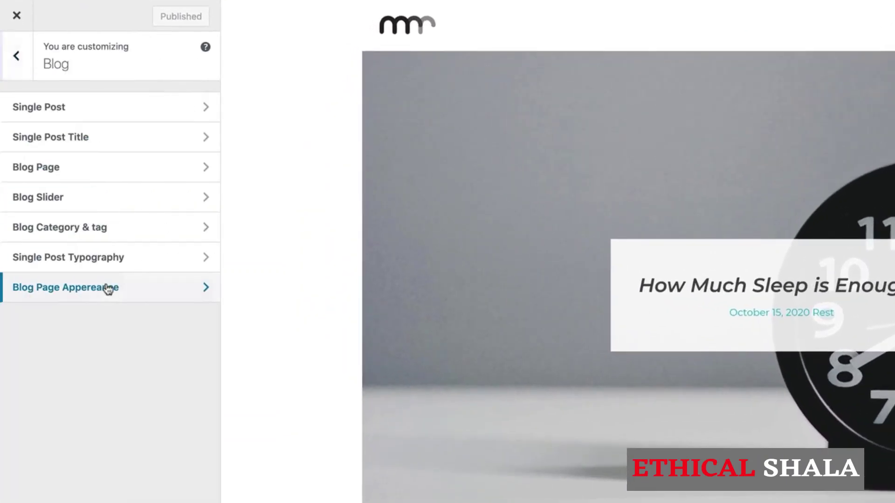
pyautogui.click(80, 168)
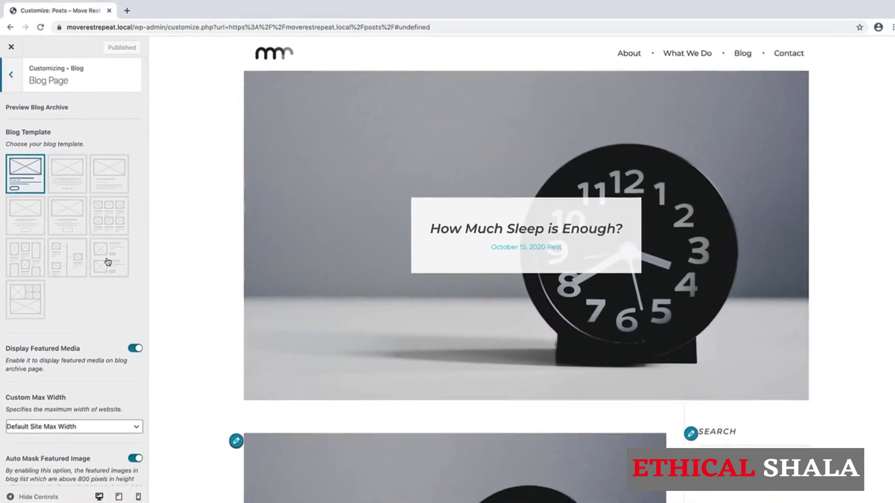
pyautogui.click(145, 307)
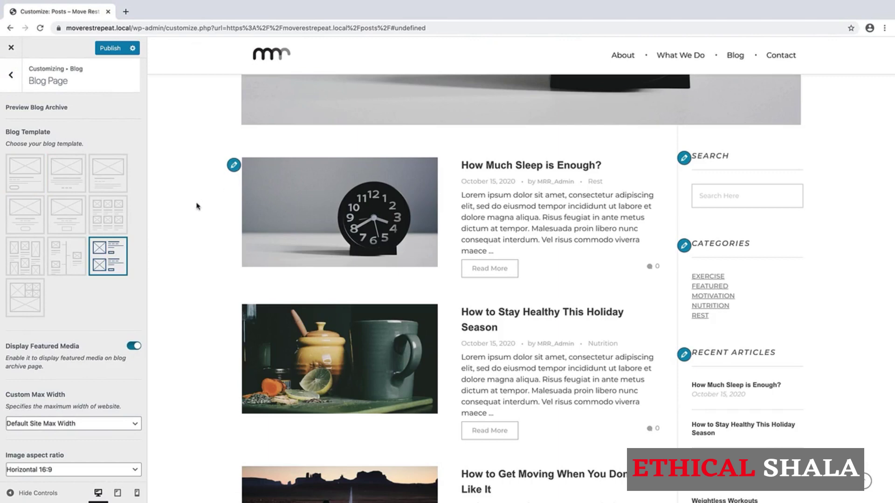
# Set the Blog content length to Summary with a summary length of 250, publish, and return to the Blog settings
pyautogui.scroll(-1, 197, 206)
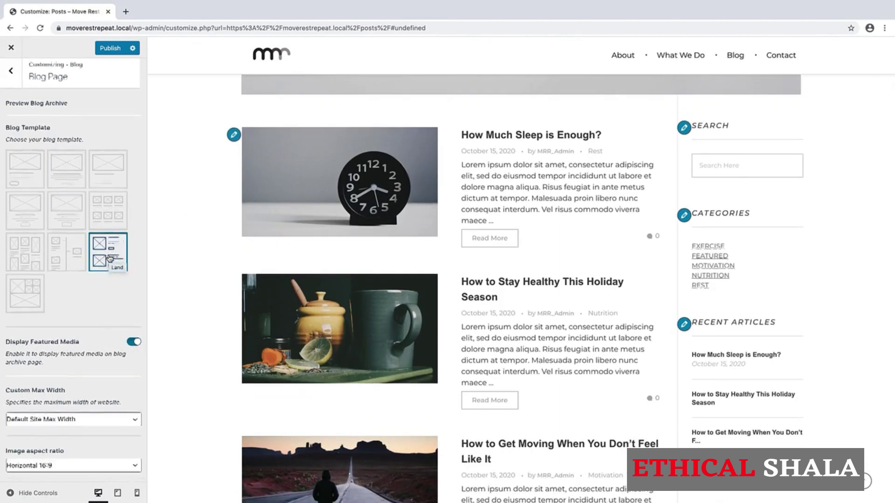
pyautogui.scroll(-12, 109, 258)
pyautogui.scroll(-1, 109, 257)
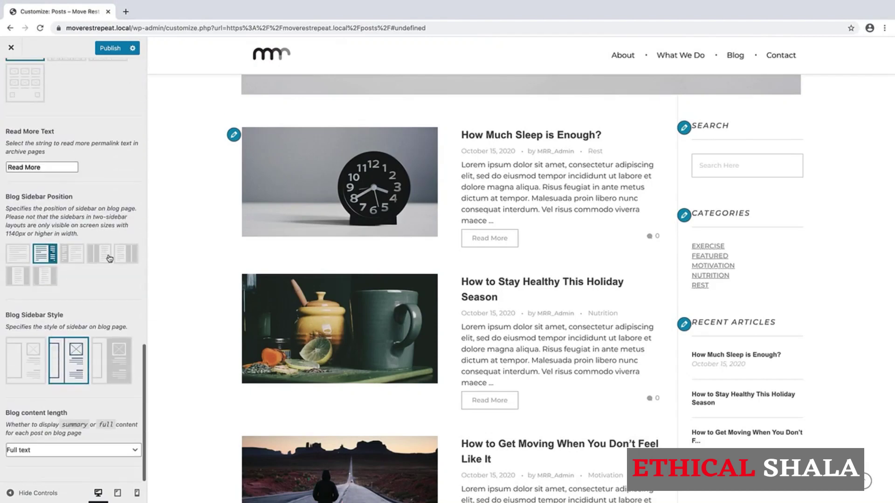
pyautogui.click(65, 450)
pyautogui.click(42, 460)
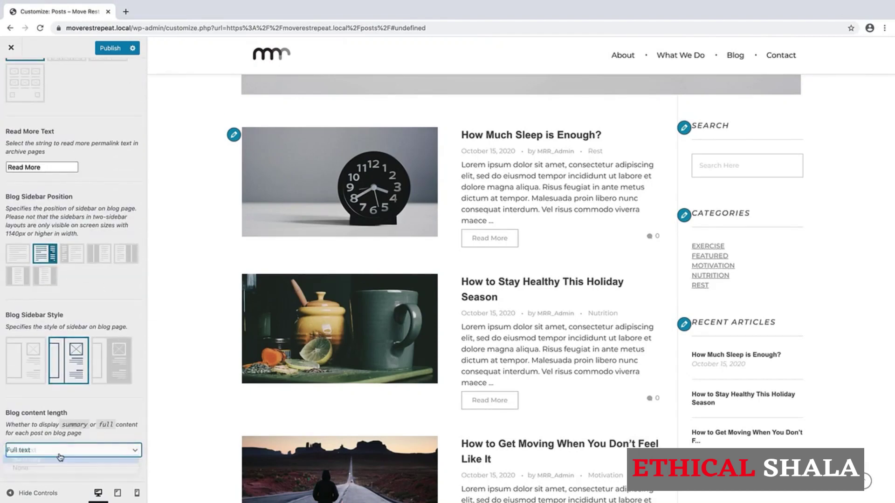
pyautogui.scroll(-2, 82, 339)
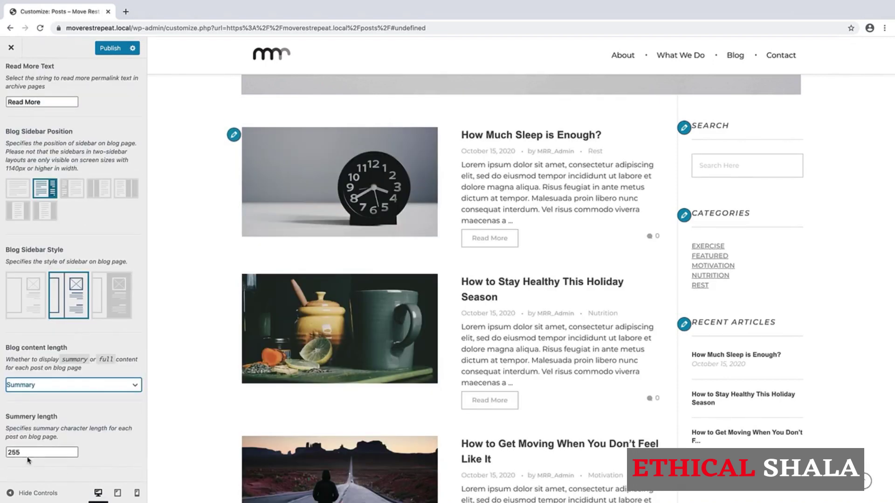
pyautogui.moveTo(26, 454); pyautogui.dragTo(2, 456)
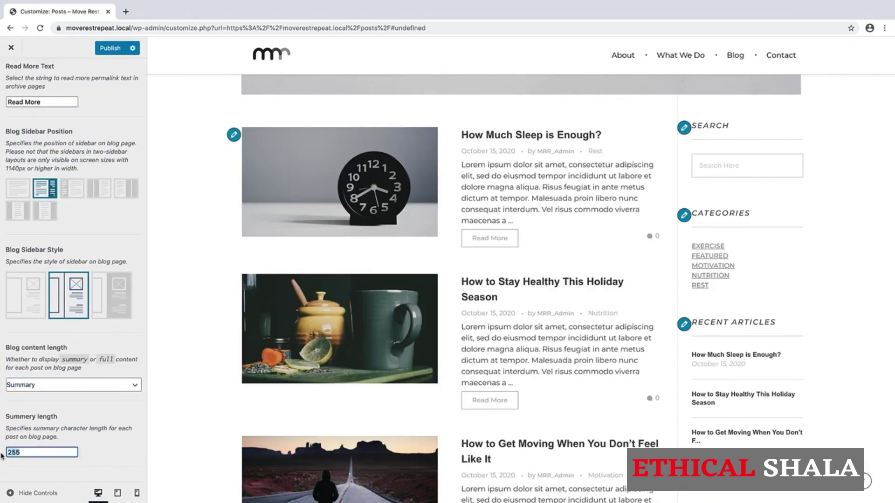
pyautogui.write('250')
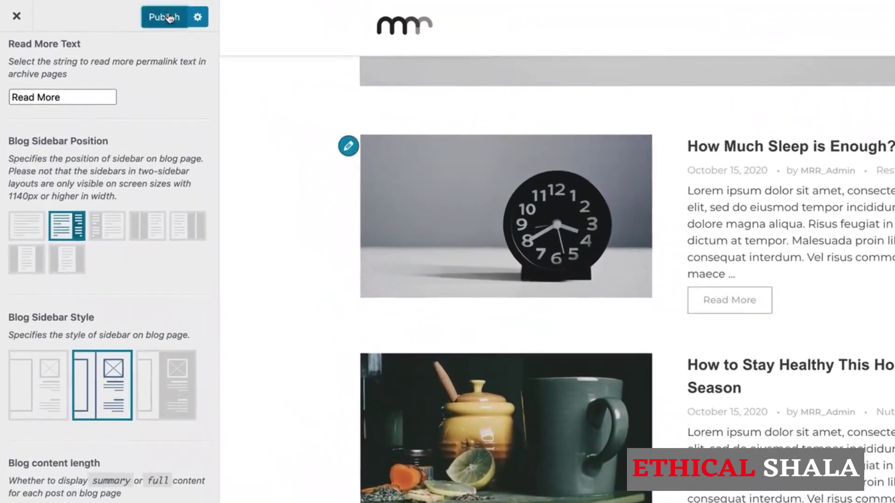
pyautogui.click(113, 48)
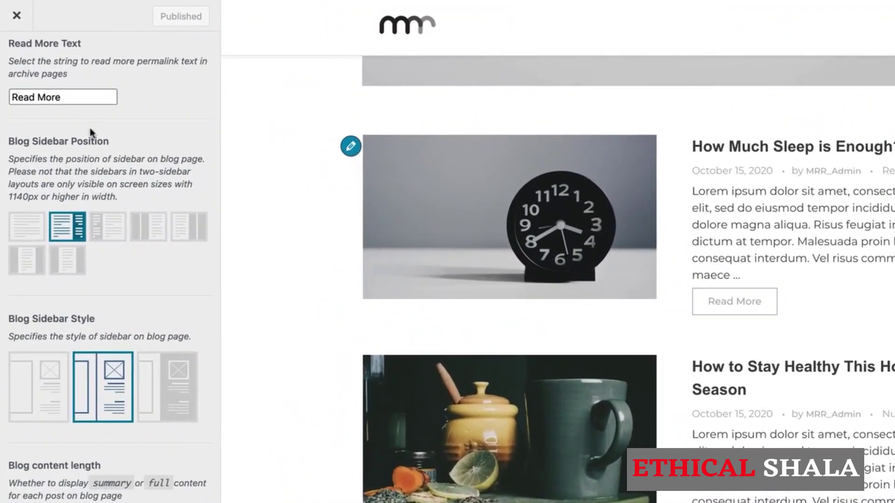
pyautogui.scroll(10, 153, 110)
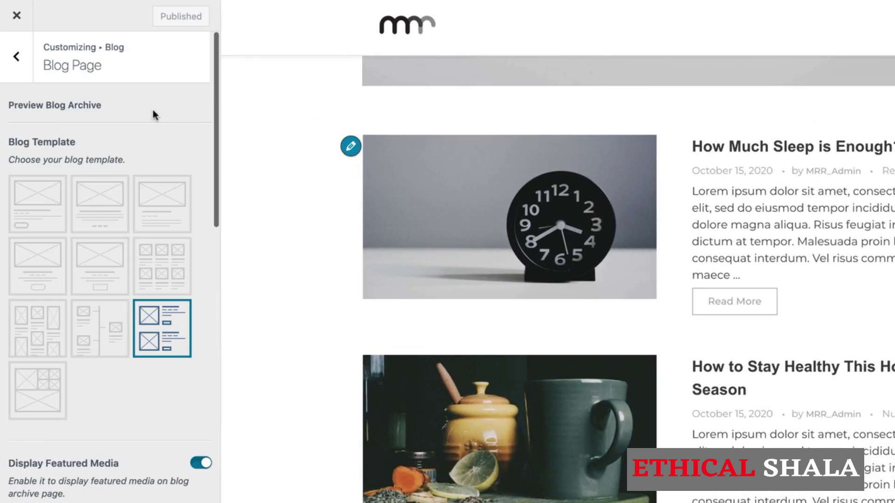
pyautogui.click(15, 60)
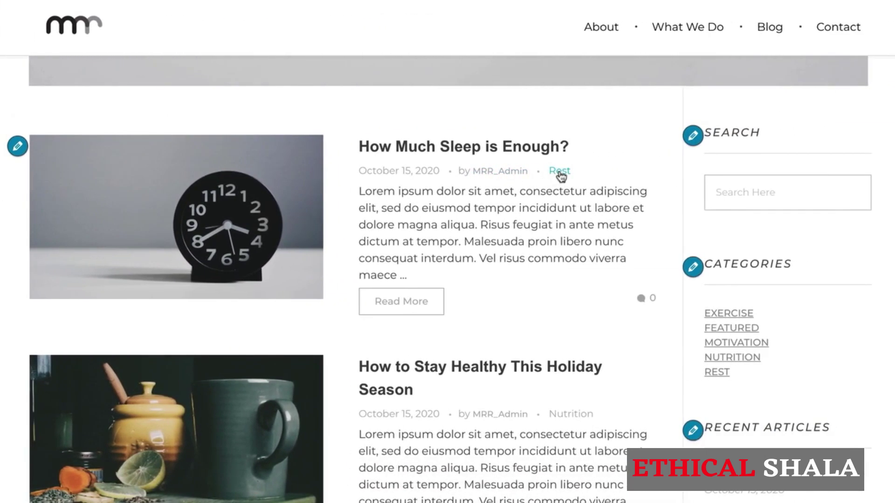
# Preview the Rest category archive and set the Taxonomy Page Template to the layout with images beside the text
pyautogui.click(560, 173)
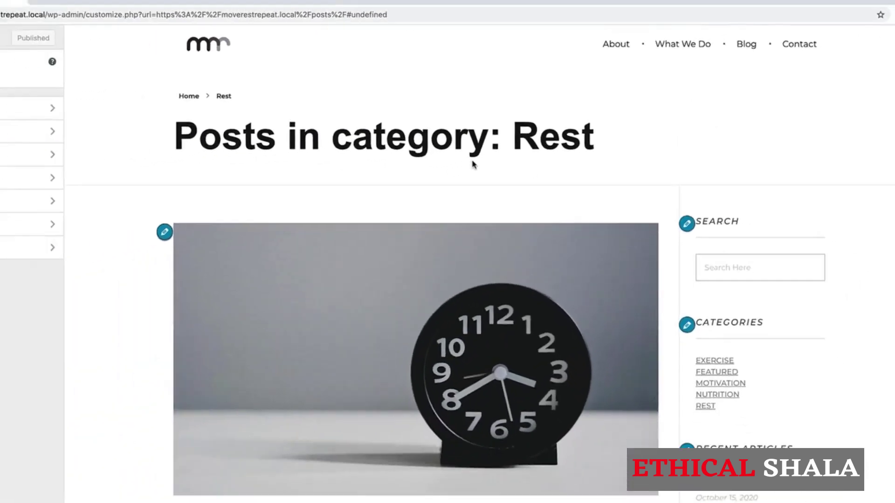
pyautogui.scroll(-15, 500, 158)
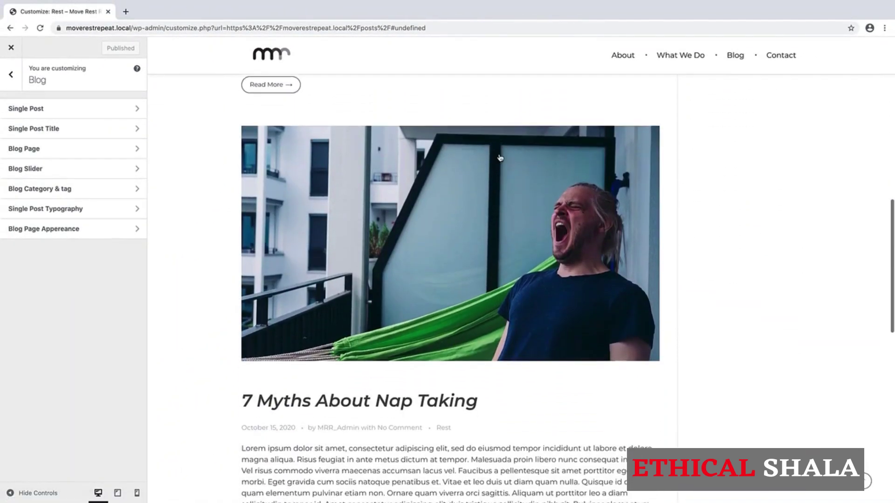
pyautogui.scroll(-3, 499, 156)
pyautogui.scroll(15, 498, 154)
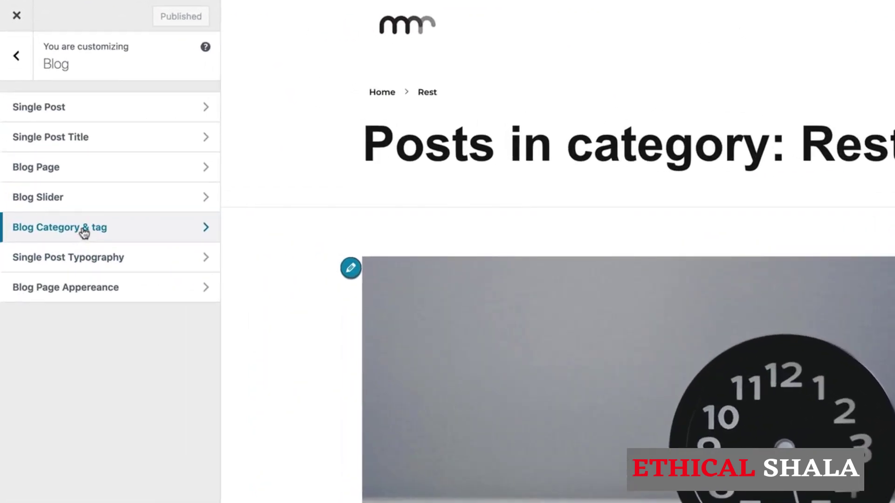
pyautogui.click(84, 232)
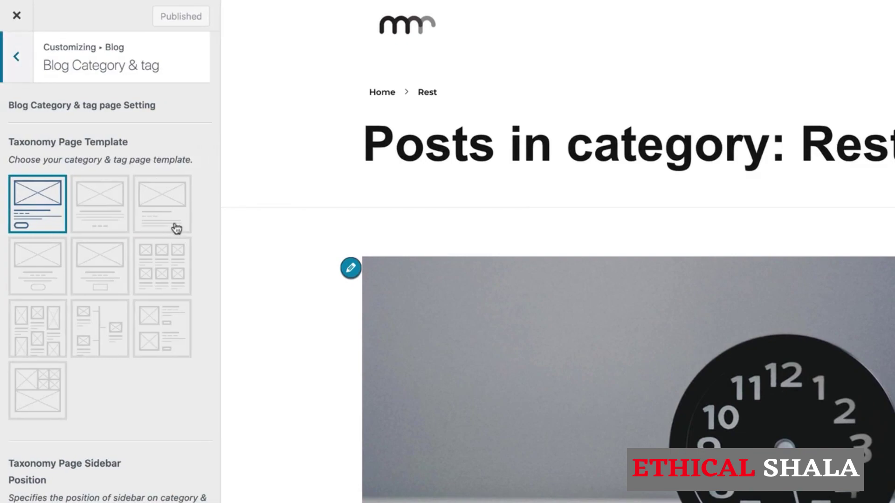
pyautogui.click(161, 340)
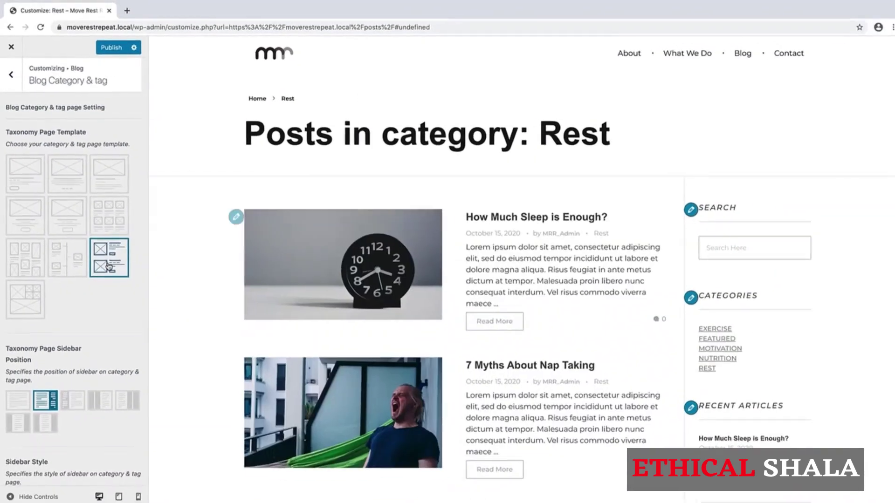
# Turn off the display of the post author on category and tag pages and publish the changes
pyautogui.scroll(-10, 139, 231)
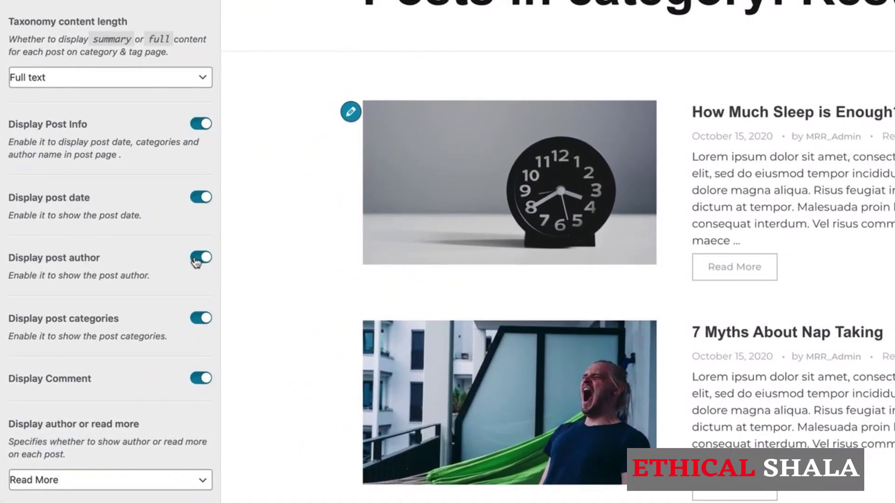
pyautogui.click(201, 258)
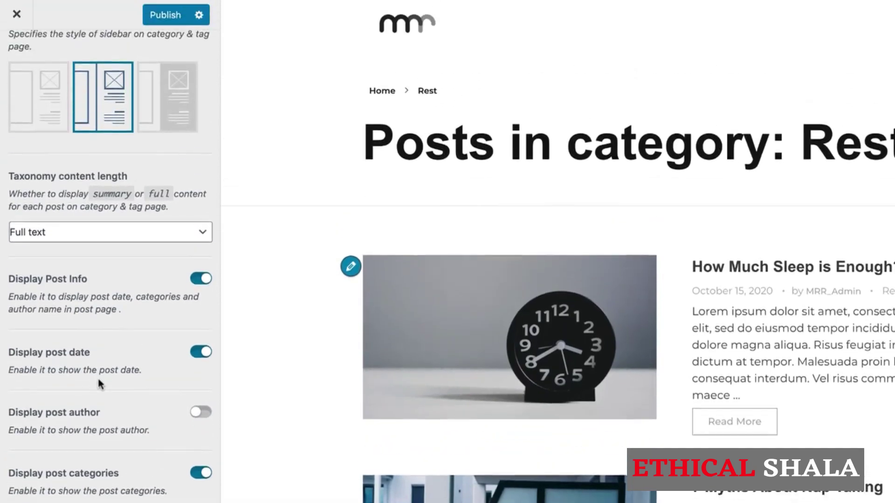
pyautogui.scroll(-3, 97, 378)
pyautogui.click(160, 16)
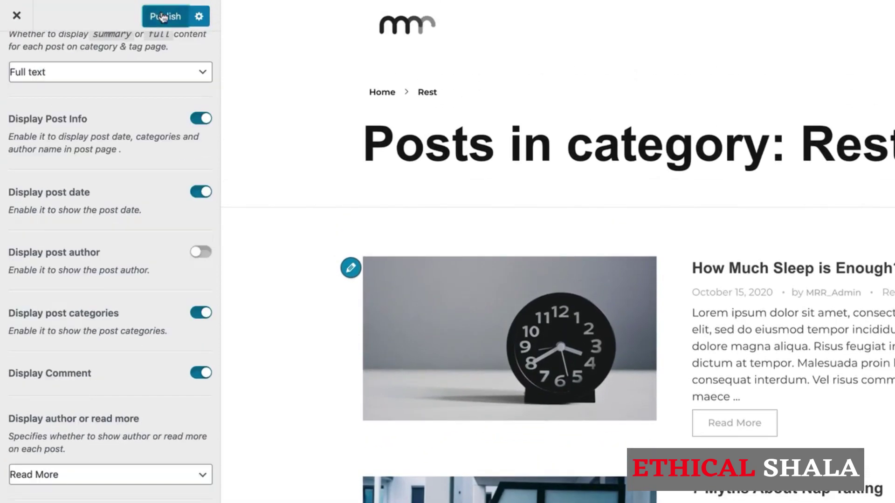
# Exit the customizer and return to the WordPress dashboard
pyautogui.click(18, 20)
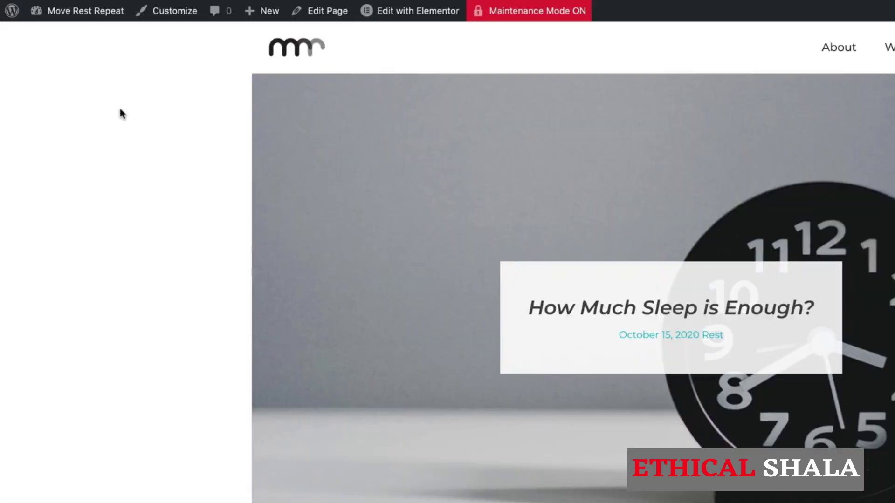
pyautogui.moveTo(41, 14)
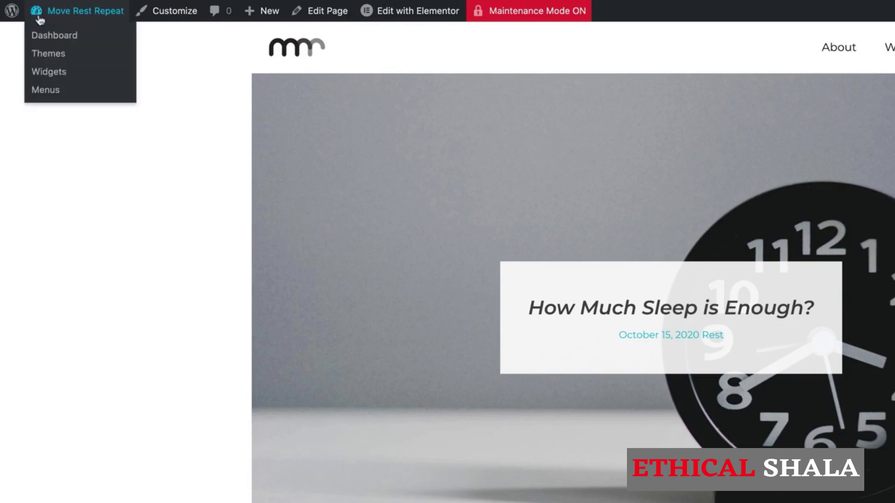
pyautogui.click(46, 36)
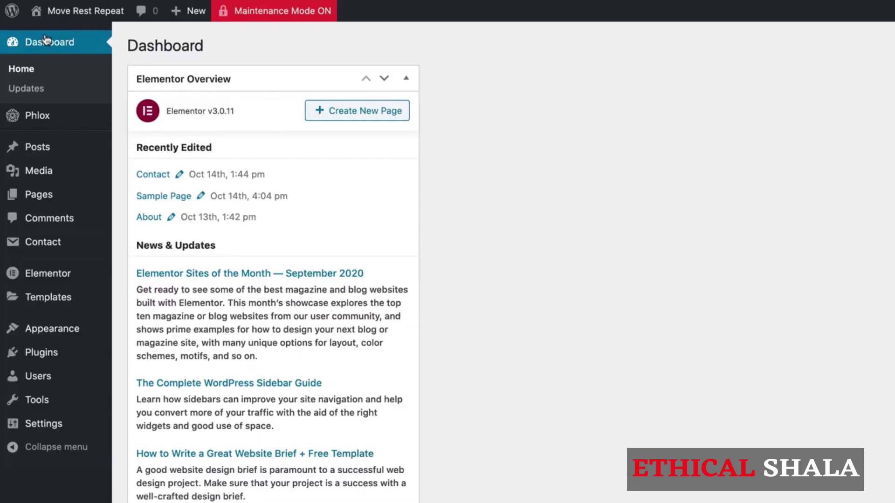
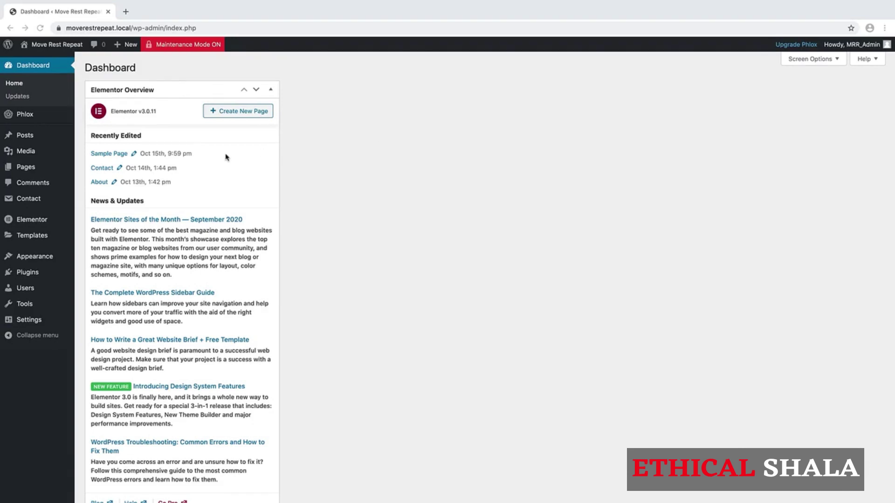
# Open the Blog page from the site's page list and launch it in the Elementor editor
pyautogui.moveTo(25, 170)
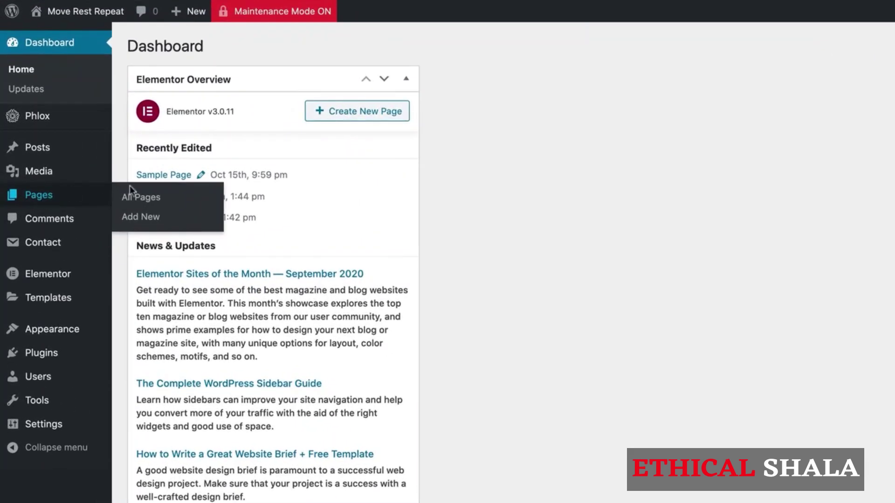
pyautogui.click(132, 192)
pyautogui.moveTo(205, 210)
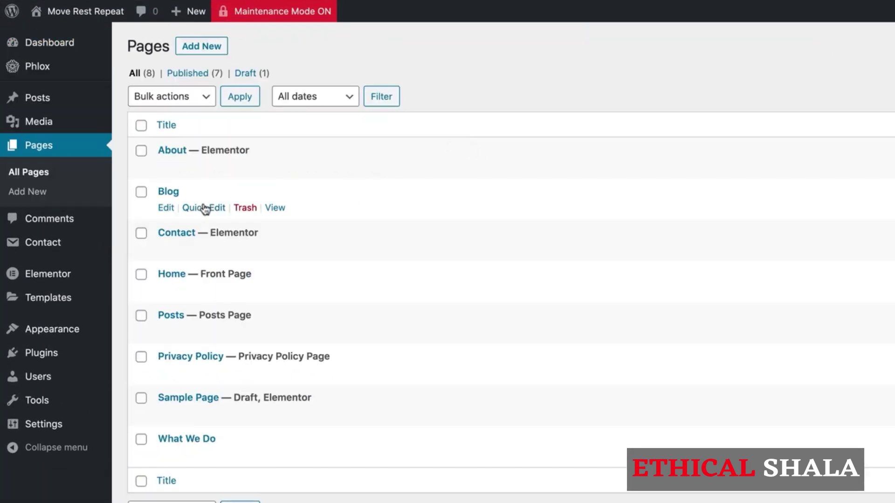
pyautogui.click(166, 208)
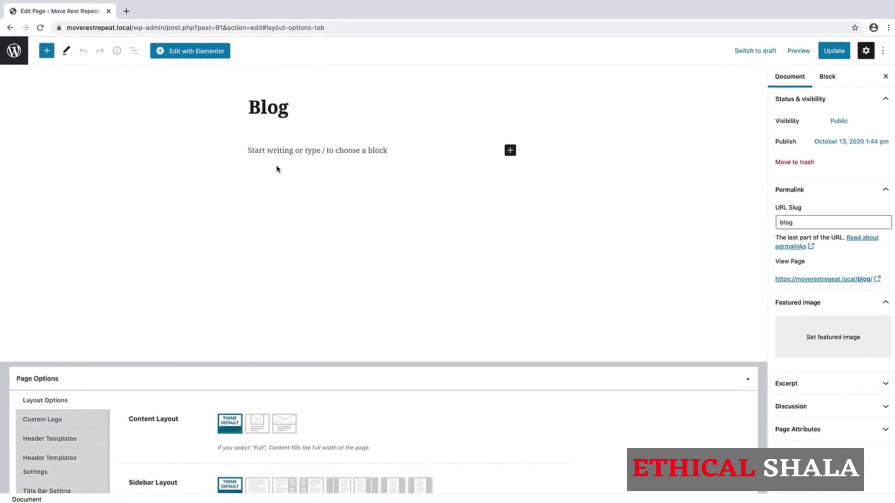
pyautogui.click(201, 51)
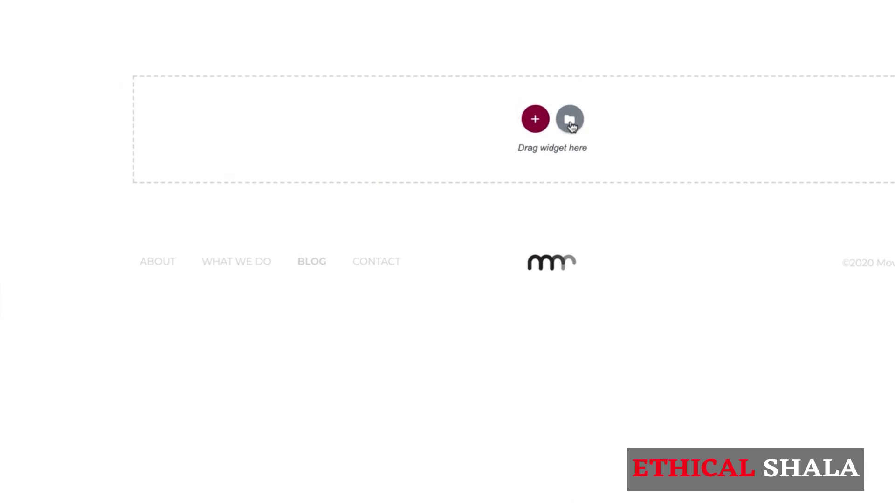
# Insert the saved Page Banner template into the Blog page, importing its document settings as well
pyautogui.click(571, 122)
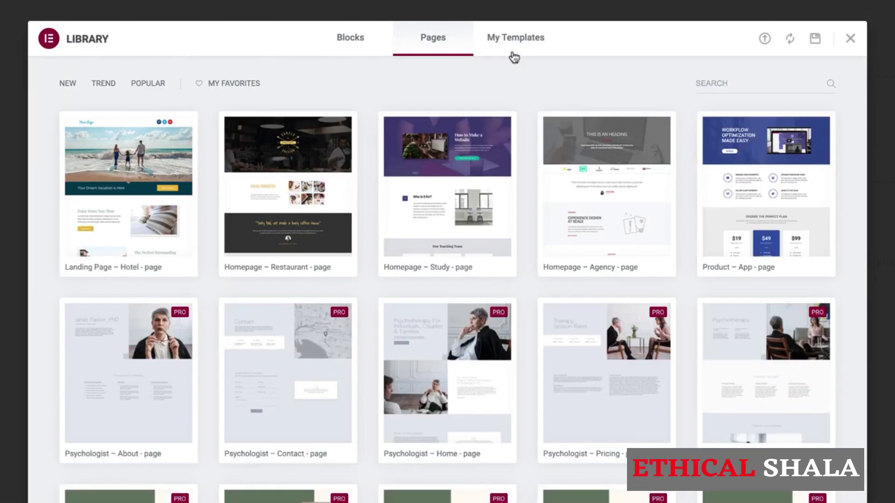
pyautogui.click(513, 41)
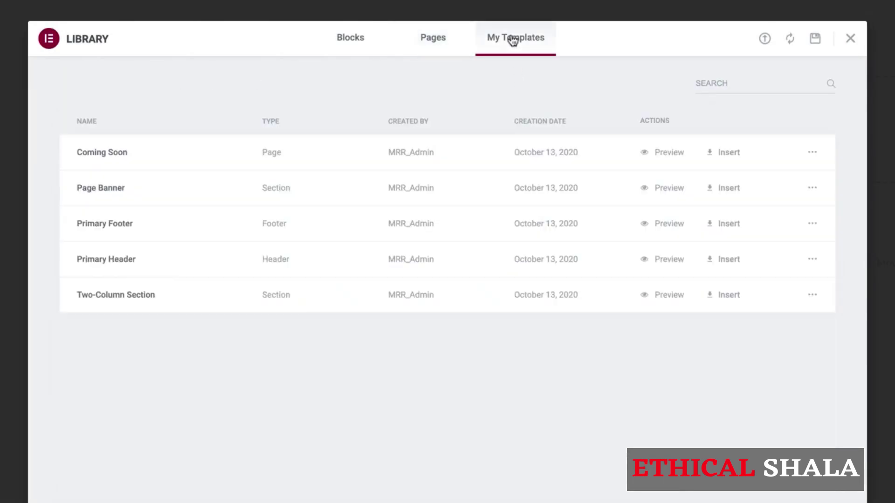
pyautogui.click(719, 189)
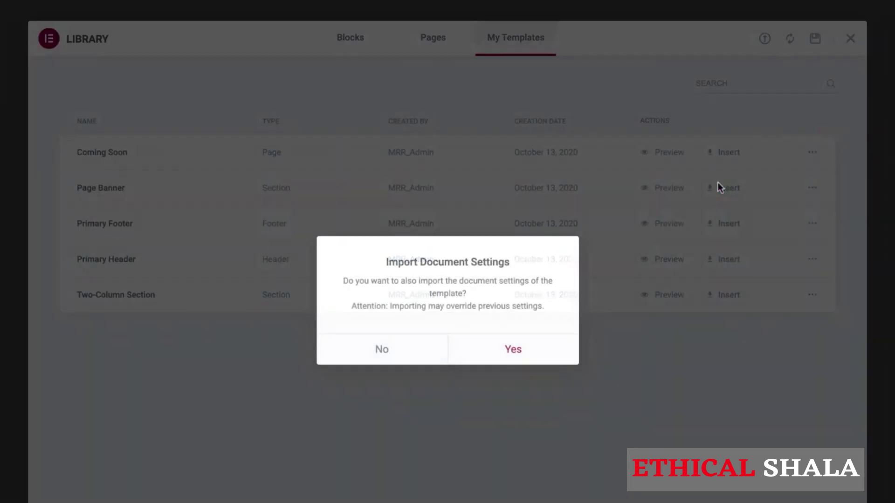
pyautogui.click(509, 350)
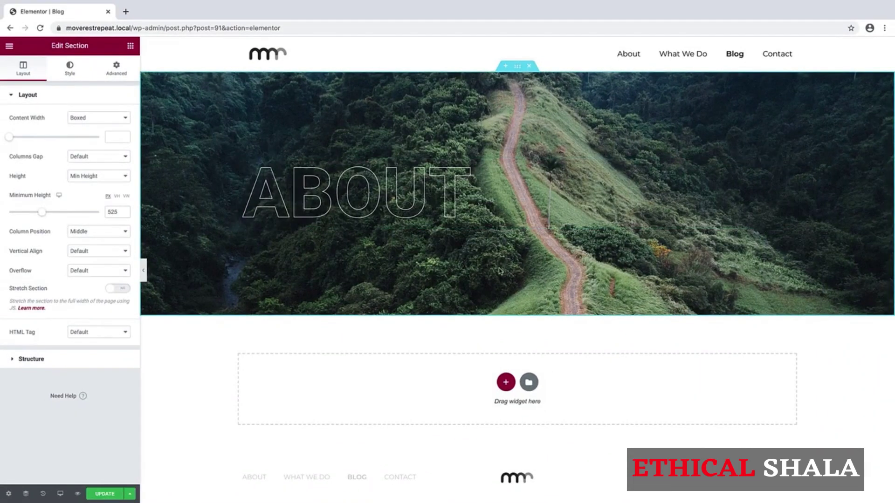
# Replace the banner's heading text with BLOG
pyautogui.click(440, 192)
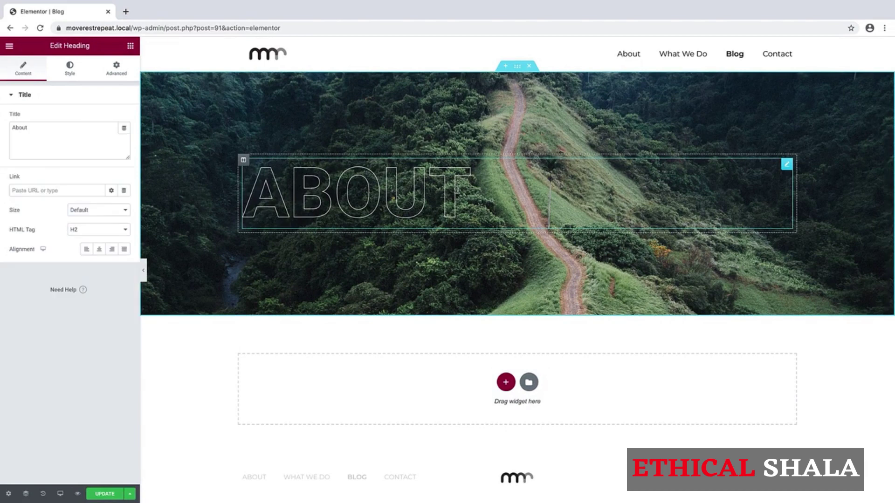
pyautogui.moveTo(472, 191); pyautogui.dragTo(262, 203)
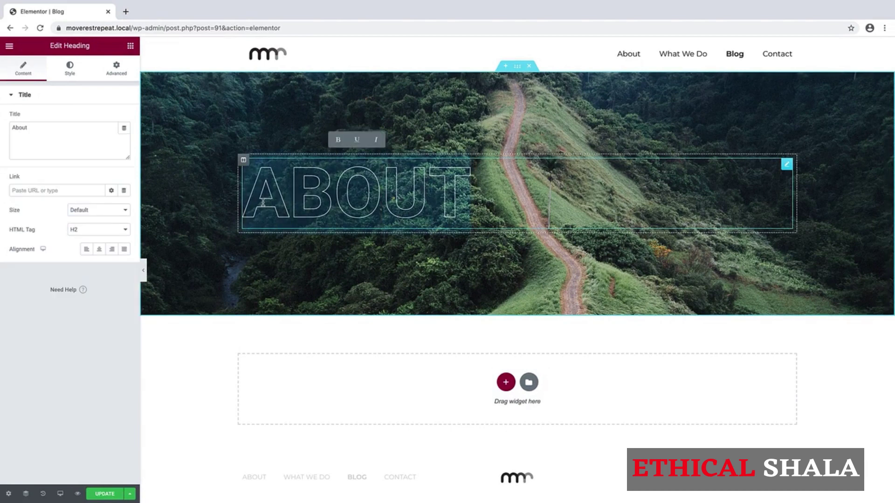
pyautogui.write('BLOG')
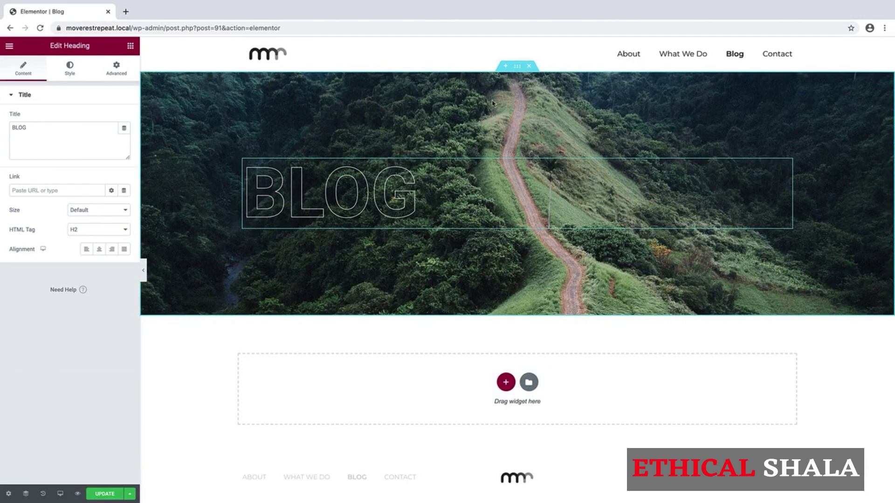
# Replace the banner section's background image with a newly uploaded Blog-Header.jpg
pyautogui.click(517, 67)
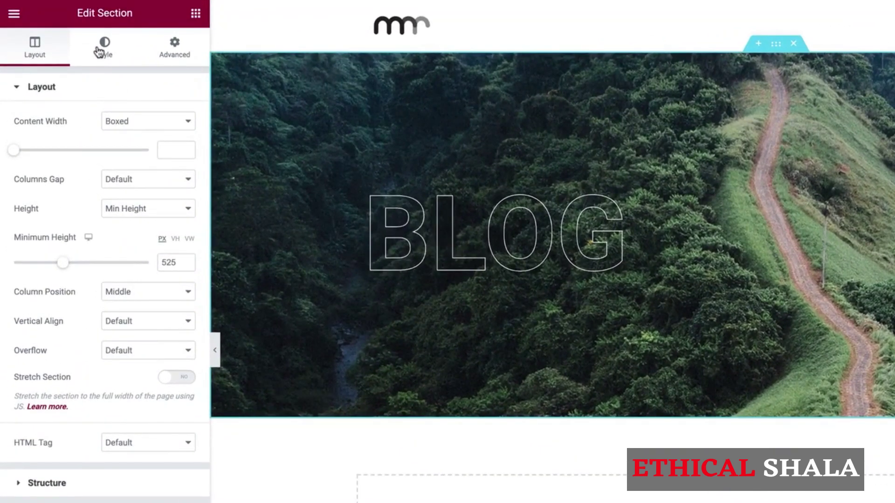
pyautogui.click(100, 52)
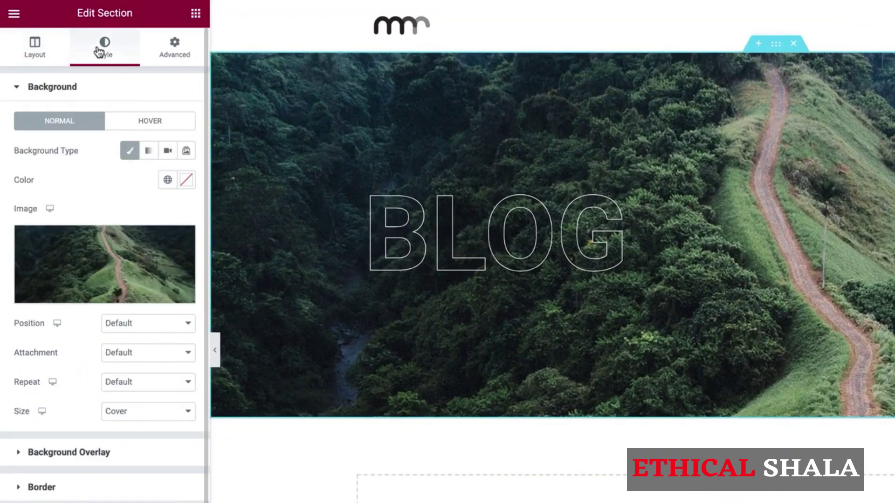
pyautogui.click(109, 258)
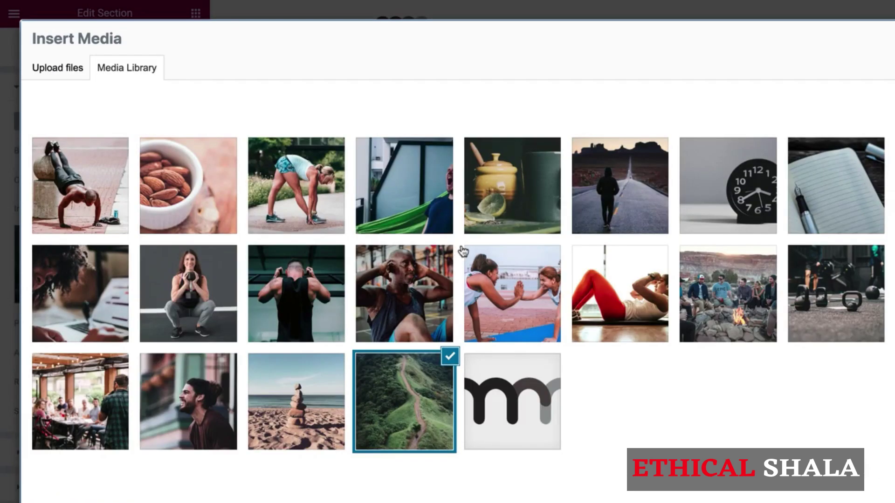
pyautogui.click(60, 71)
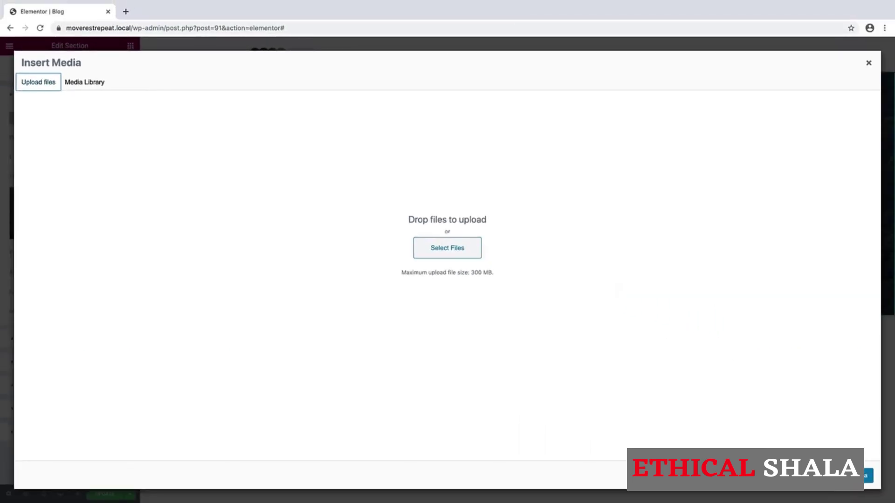
pyautogui.click(448, 248)
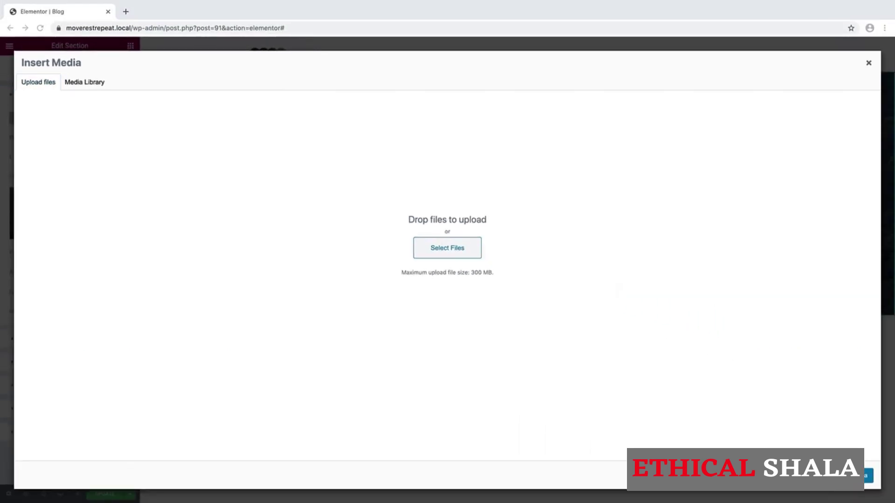
pyautogui.moveTo(894, 107); pyautogui.dragTo(387, 176)
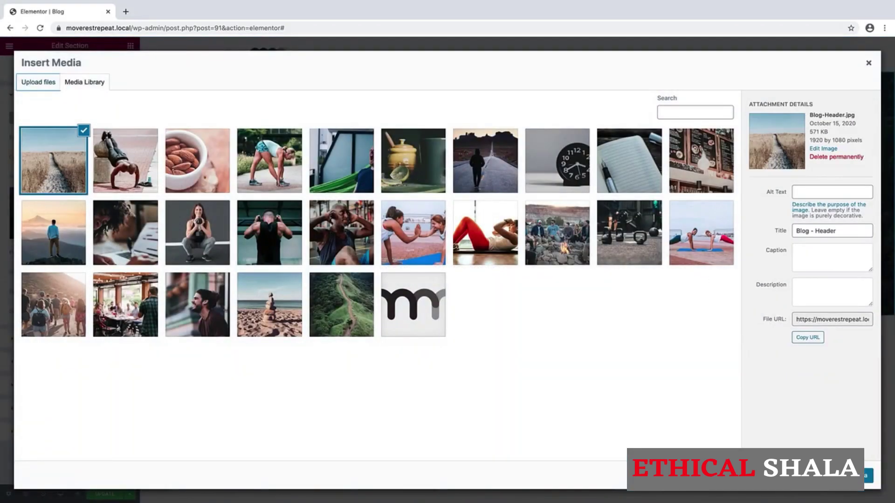
pyautogui.click(868, 475)
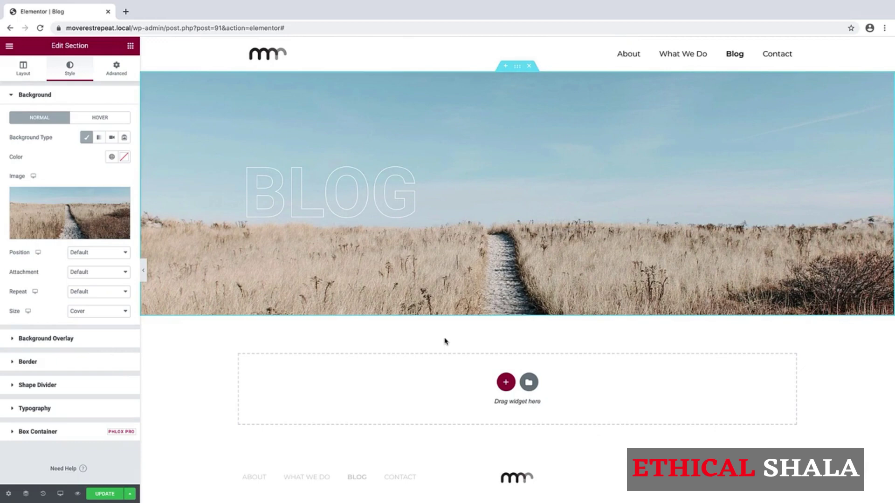
# Insert the saved Two-Column Section template with its document settings below the banner and delete its image column
pyautogui.click(529, 382)
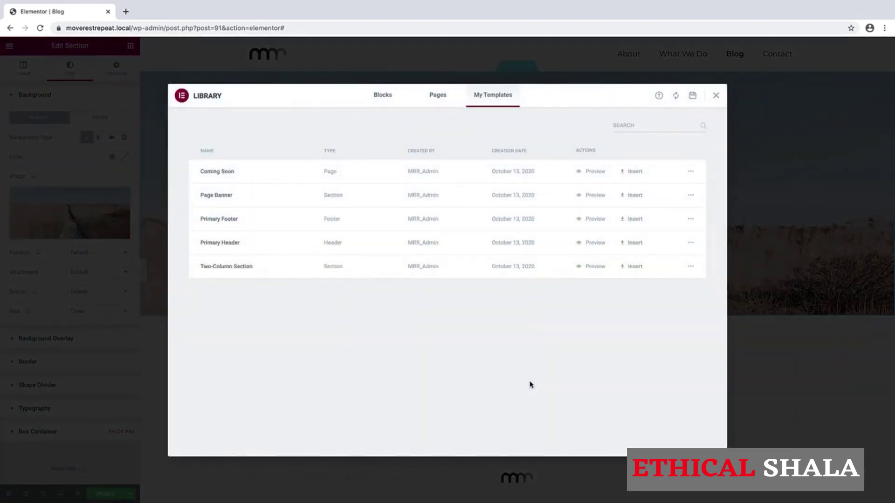
pyautogui.click(632, 270)
pyautogui.click(490, 306)
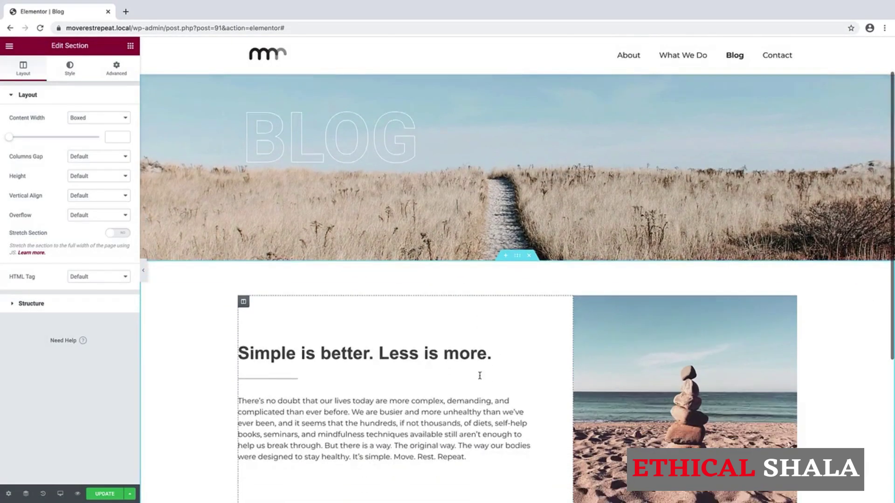
pyautogui.scroll(-2, 479, 376)
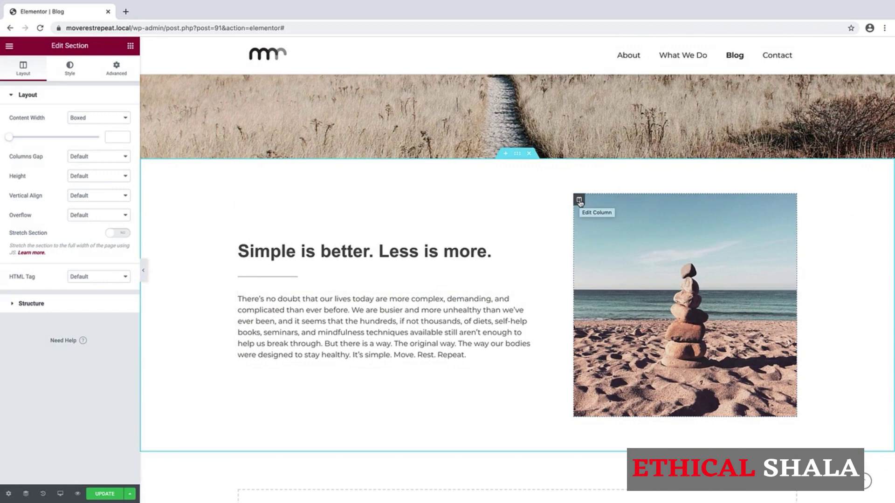
pyautogui.rightClick(579, 202)
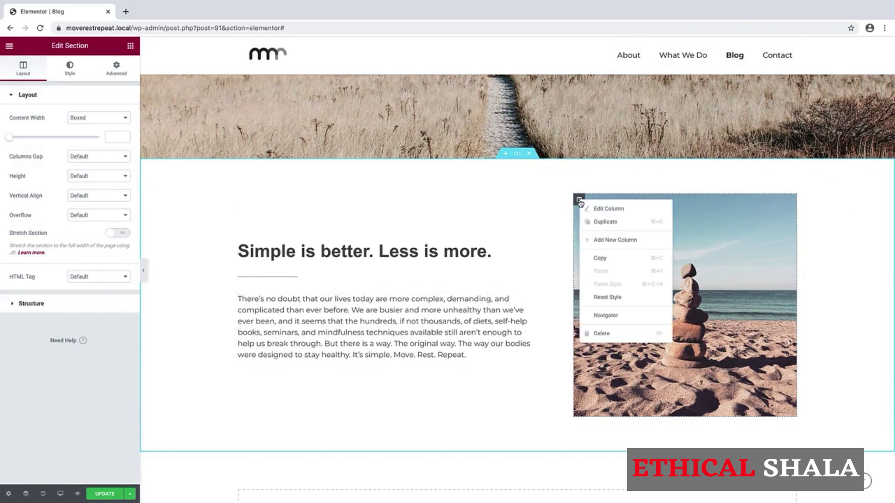
pyautogui.click(595, 337)
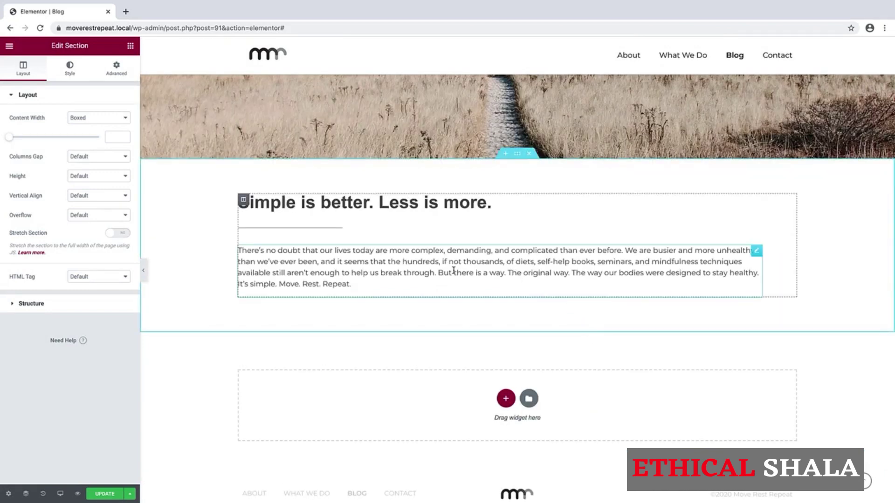
# Change the new section's heading to Featured Articles and delete the text paragraph below the divider
pyautogui.click(367, 202)
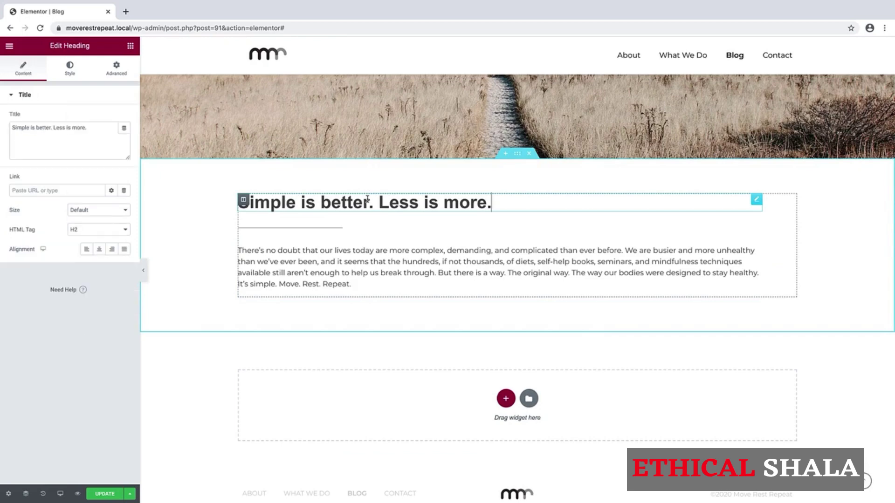
pyautogui.click(104, 127)
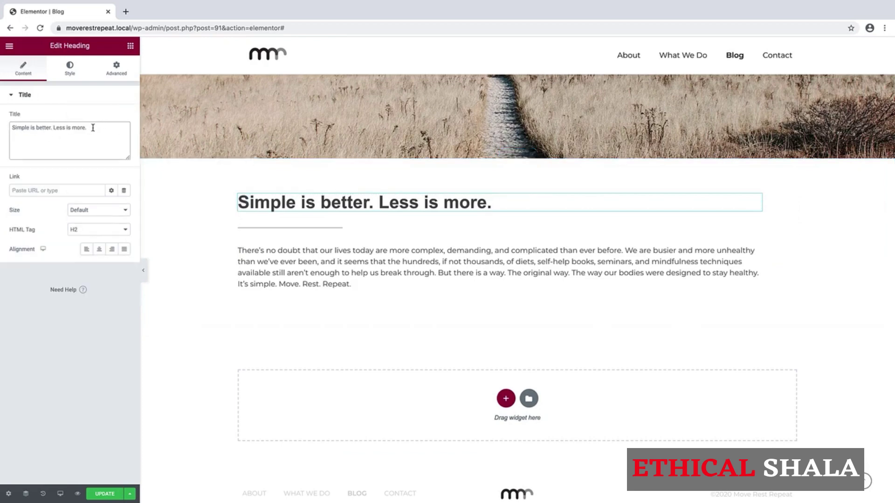
pyautogui.hotkey('ctrl', 'a')
pyautogui.write('Featured Articles')
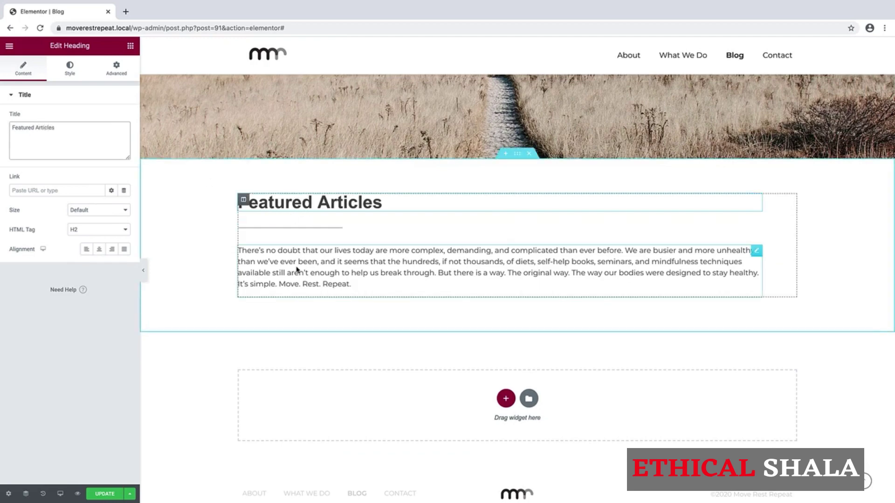
pyautogui.rightClick(756, 255)
pyautogui.click(771, 385)
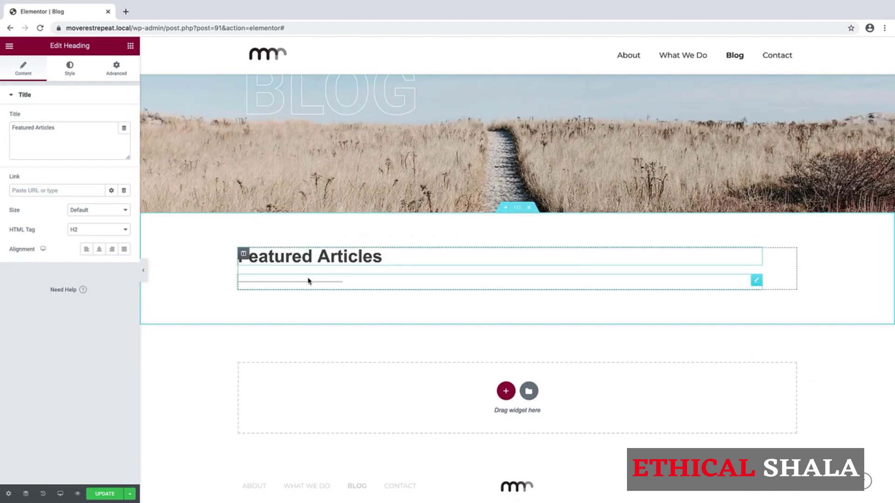
# Find the posts widgets and add Grid & Carousel Posts under the Featured Articles divider, reviewing the resulting post grid
pyautogui.click(131, 45)
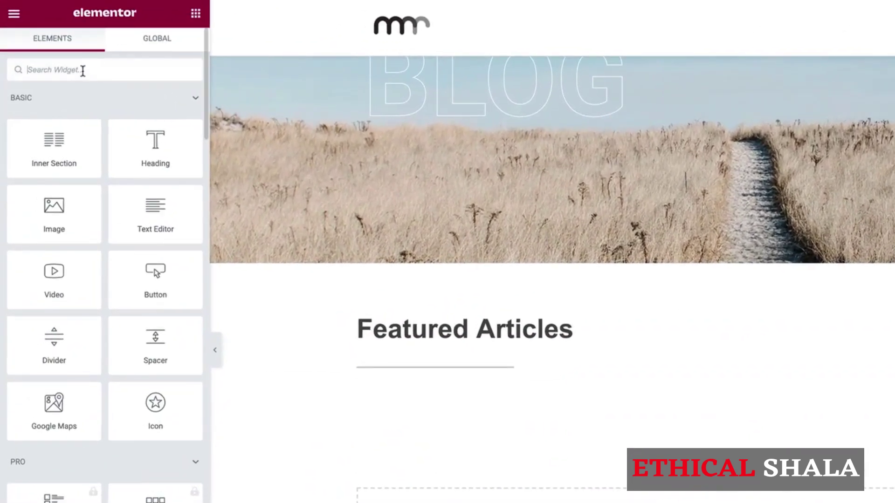
pyautogui.write('posts')
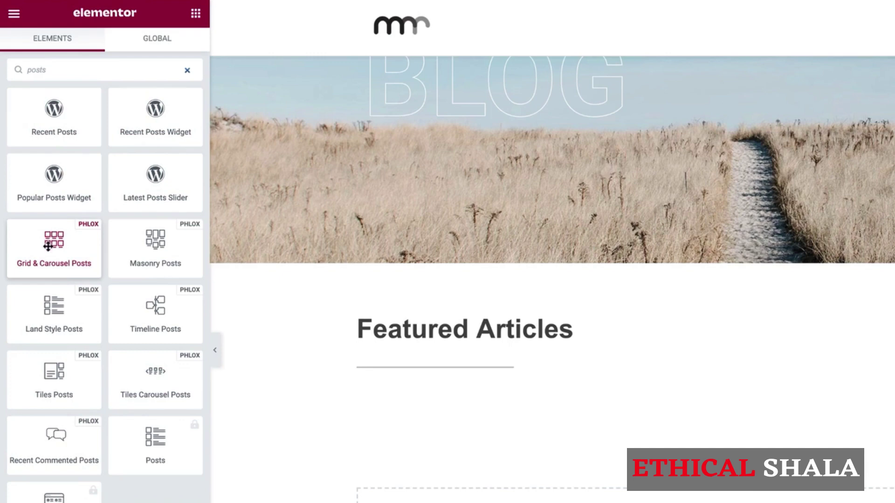
pyautogui.moveTo(51, 240); pyautogui.dragTo(459, 378)
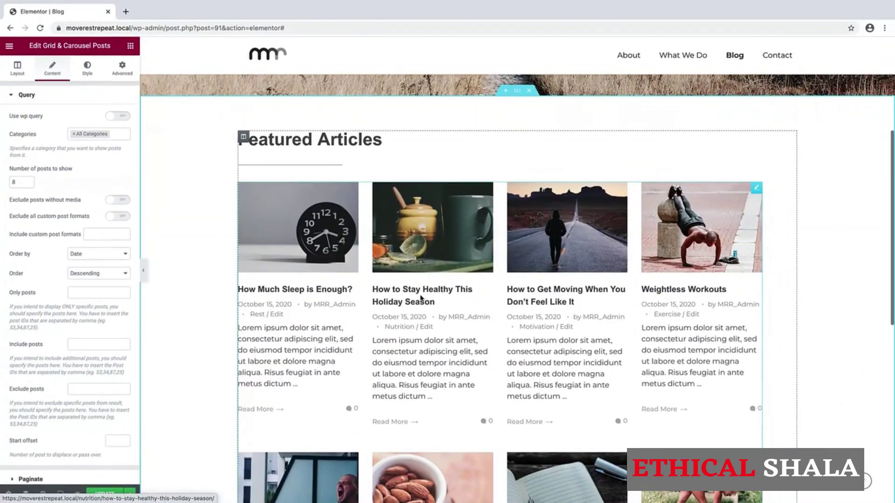
pyautogui.scroll(-2, 420, 289)
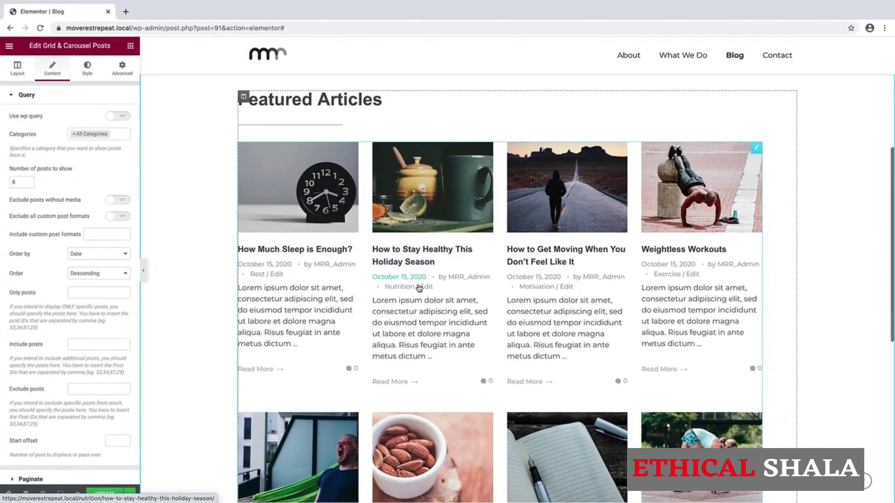
pyautogui.scroll(-3, 420, 288)
pyautogui.scroll(3, 418, 285)
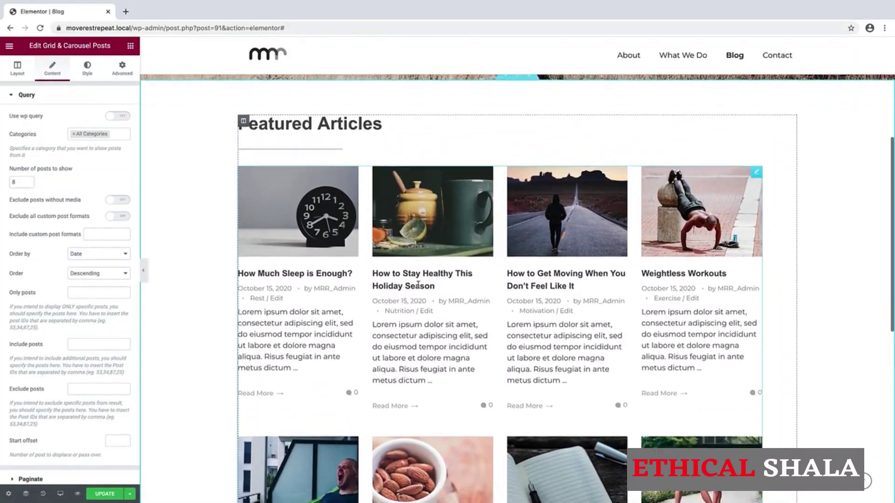
pyautogui.scroll(-2, 419, 285)
pyautogui.scroll(1, 418, 284)
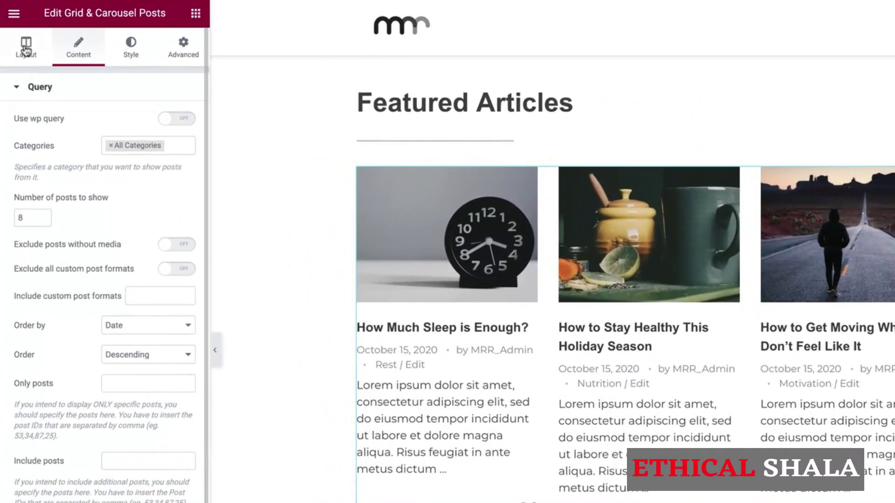
# Display the Featured Articles posts as a Carousel with a column space of 50 and Arrows as the navigation control
pyautogui.click(26, 49)
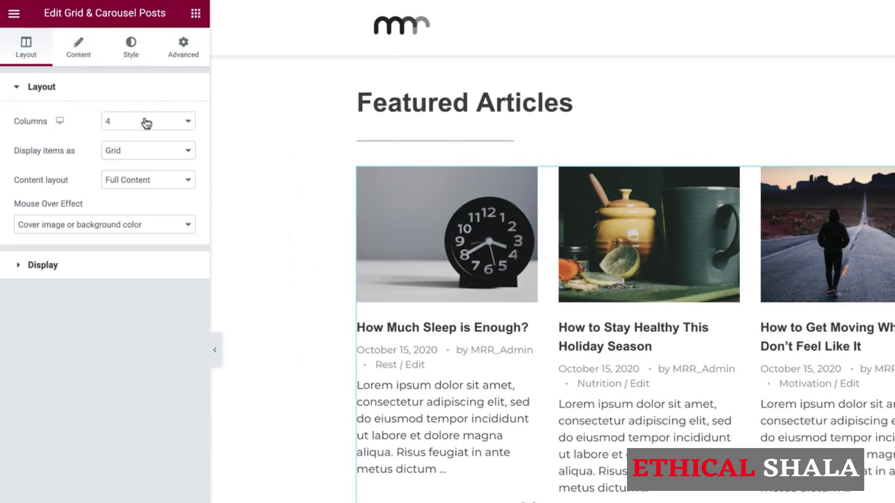
pyautogui.click(149, 158)
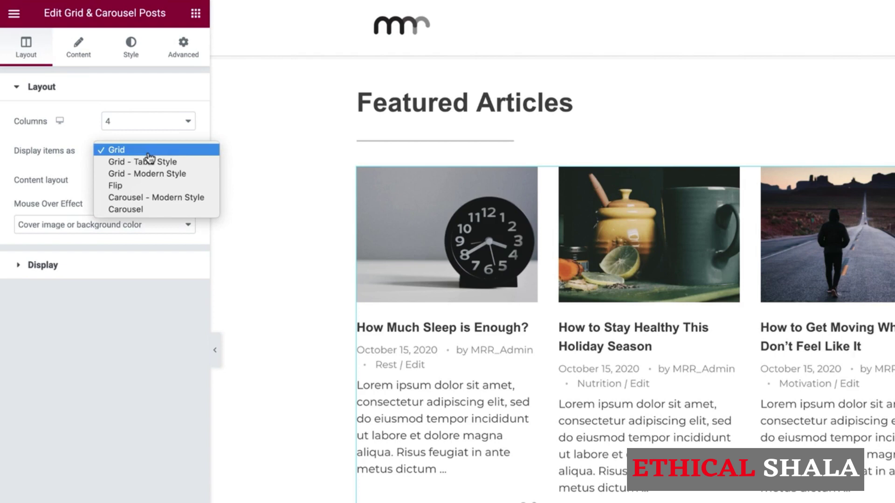
pyautogui.click(139, 210)
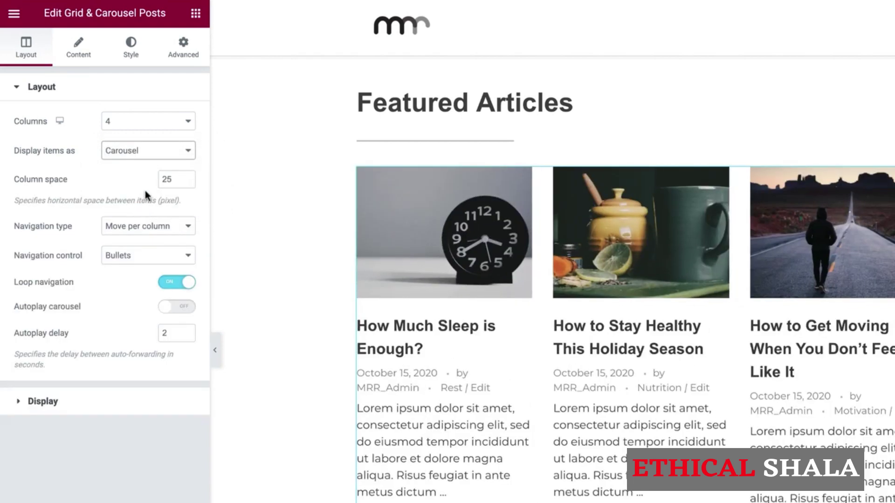
pyautogui.doubleClick(176, 179)
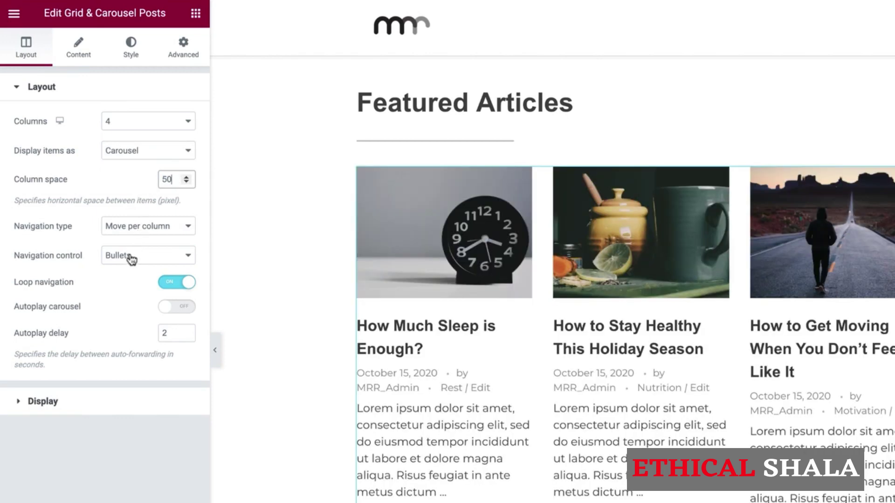
pyautogui.click(132, 255)
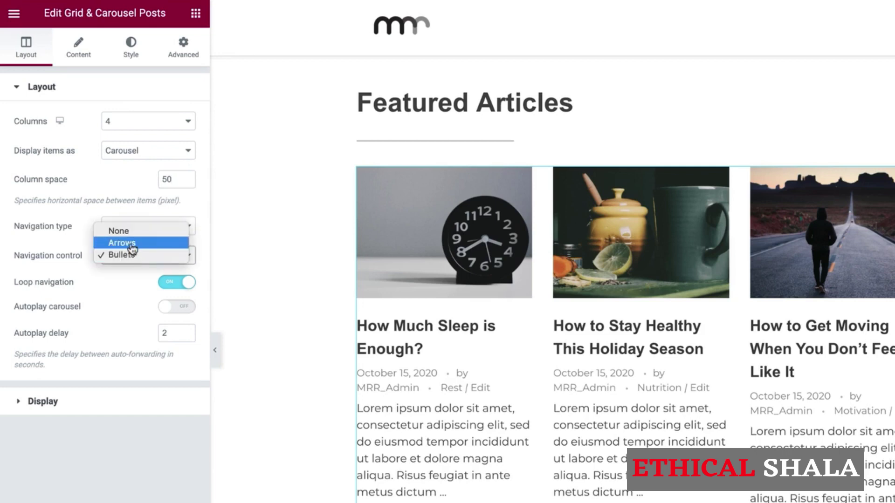
pyautogui.click(122, 243)
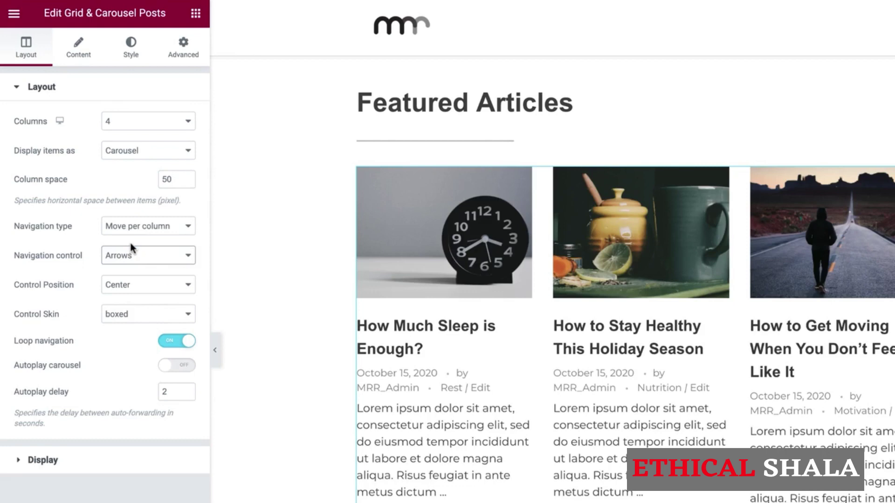
# Turn off the carousel's categories, author in header, comments number, like button and excerpt in its display settings
pyautogui.click(43, 460)
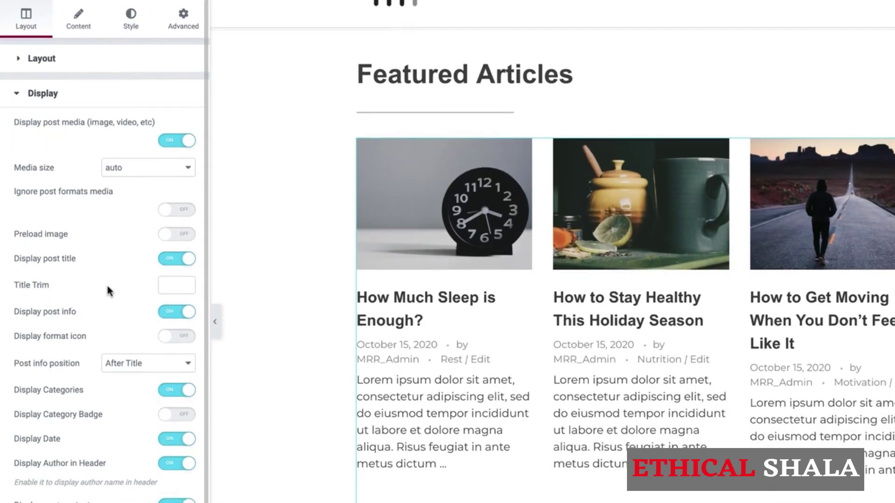
pyautogui.scroll(-1, 107, 314)
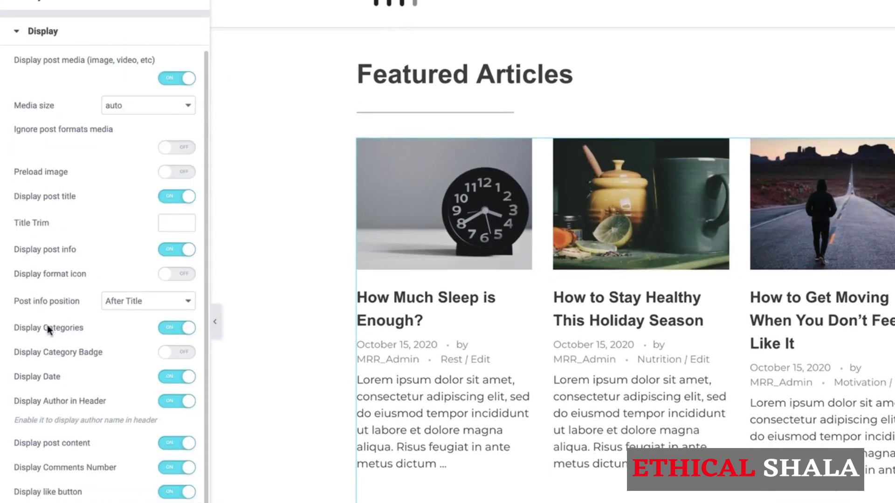
pyautogui.click(173, 328)
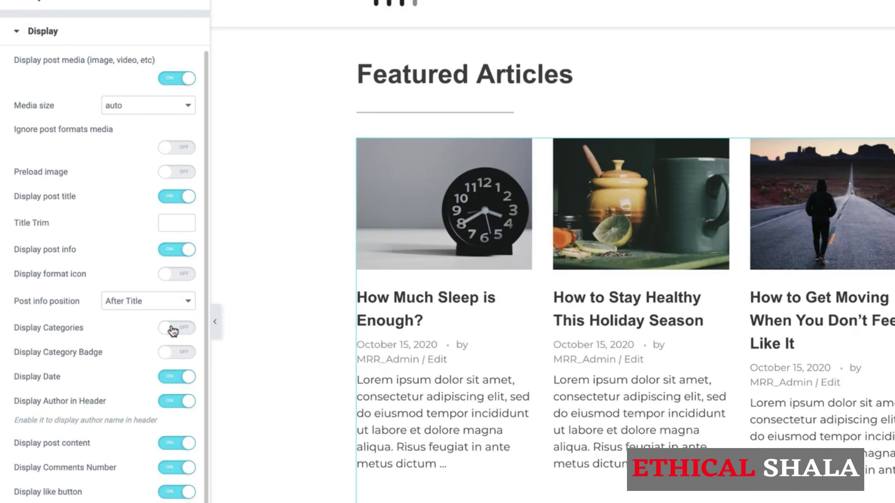
pyautogui.click(174, 404)
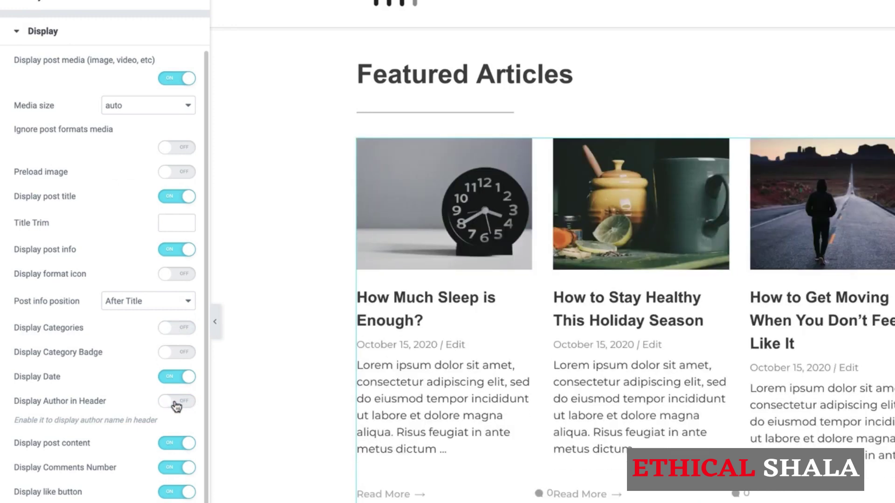
pyautogui.scroll(-3, 175, 398)
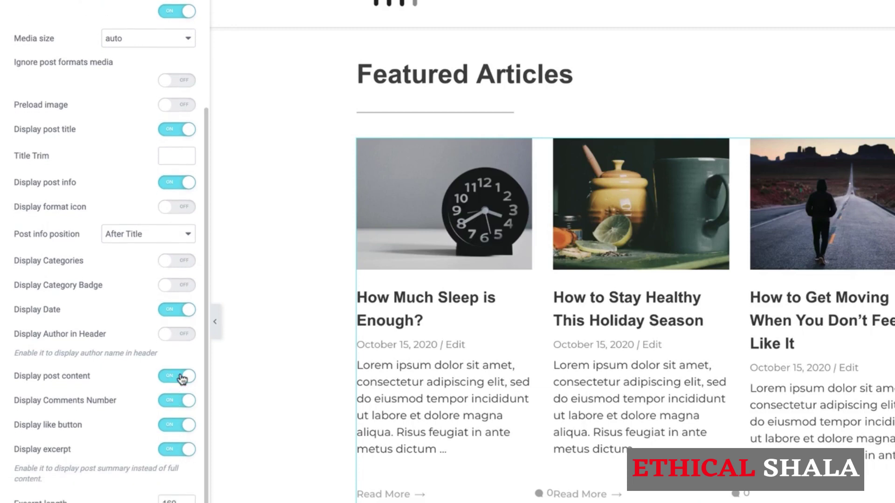
pyautogui.click(175, 402)
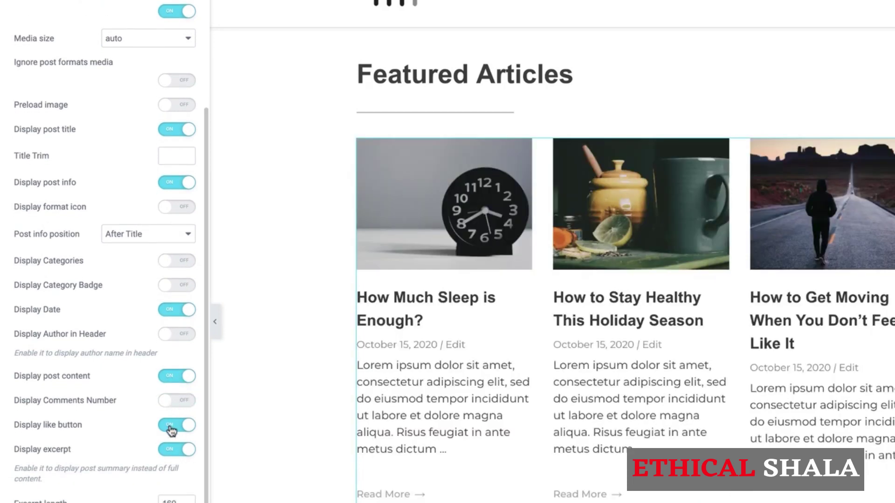
pyautogui.click(172, 426)
pyautogui.click(171, 450)
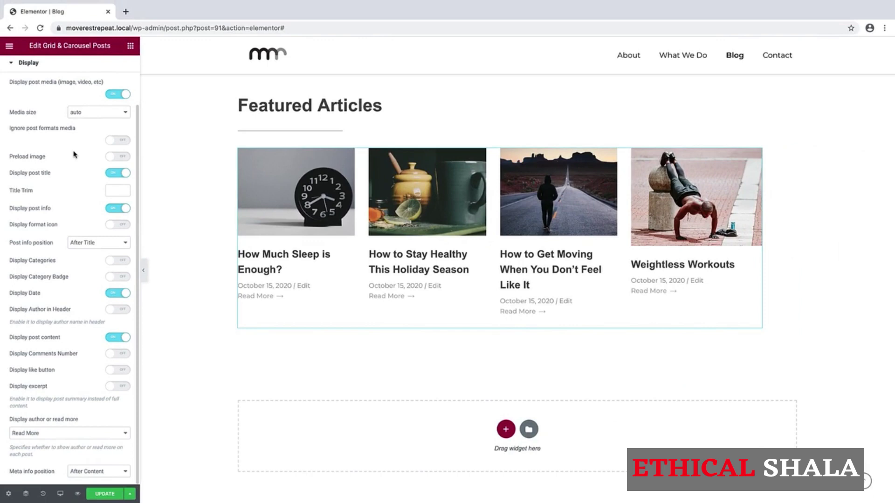
# Limit the carousel's query to the Featured category and set the number of posts to show to 4
pyautogui.scroll(3, 74, 155)
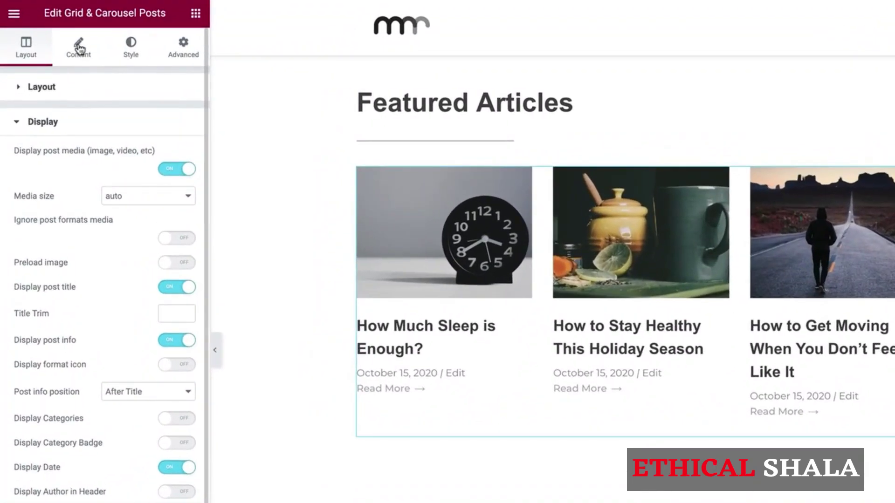
pyautogui.click(80, 48)
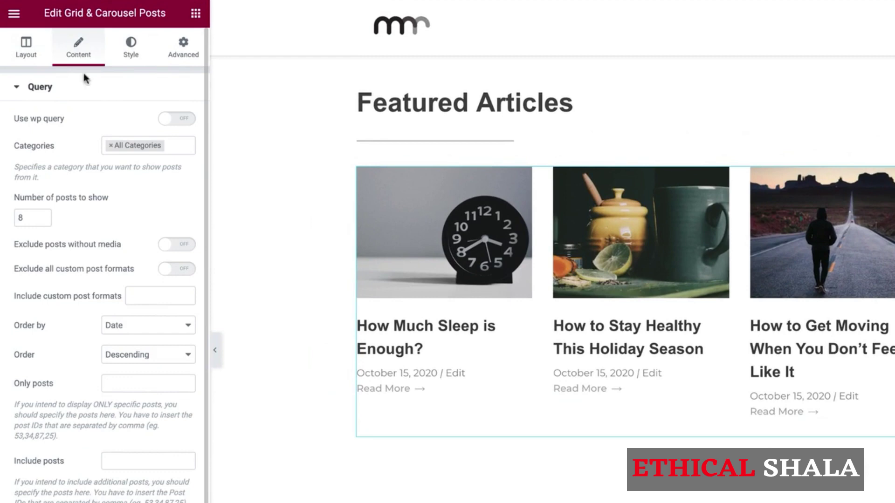
pyautogui.click(111, 145)
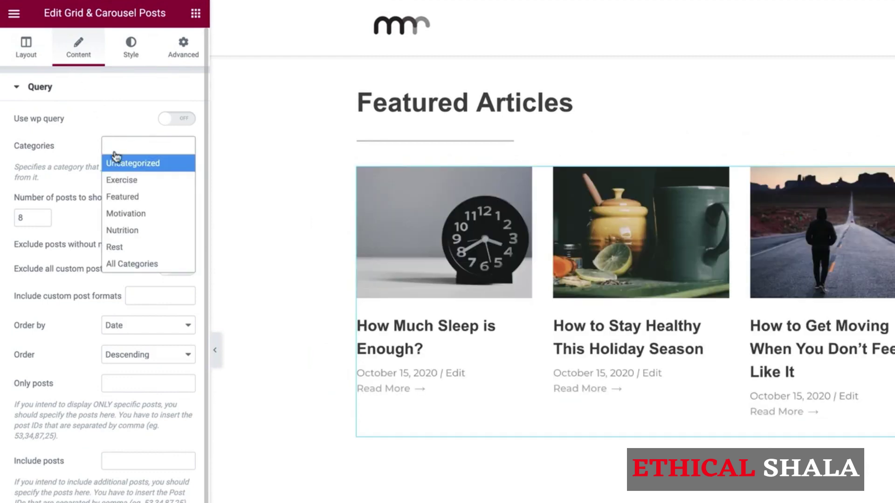
pyautogui.click(128, 197)
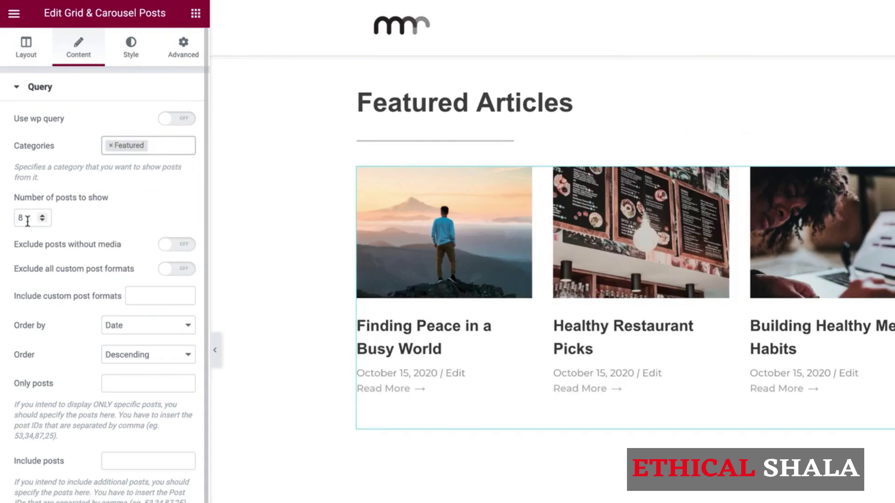
pyautogui.moveTo(28, 222)
pyautogui.mouseDown()
pyautogui.moveTo(4, 226)
pyautogui.moveTo(16, 219)
pyautogui.mouseUp()
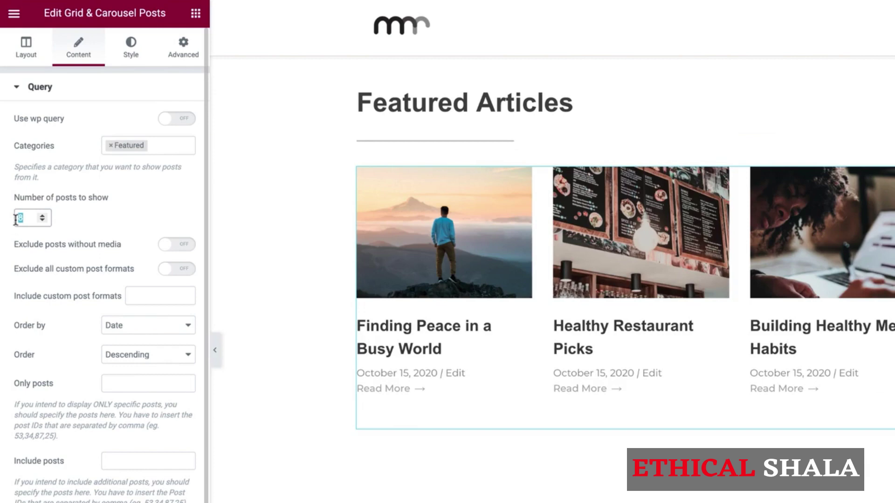
pyautogui.write('4')
# Set the aspect ratio of the carousel's post images to Horizontal 16:9
pyautogui.click(131, 47)
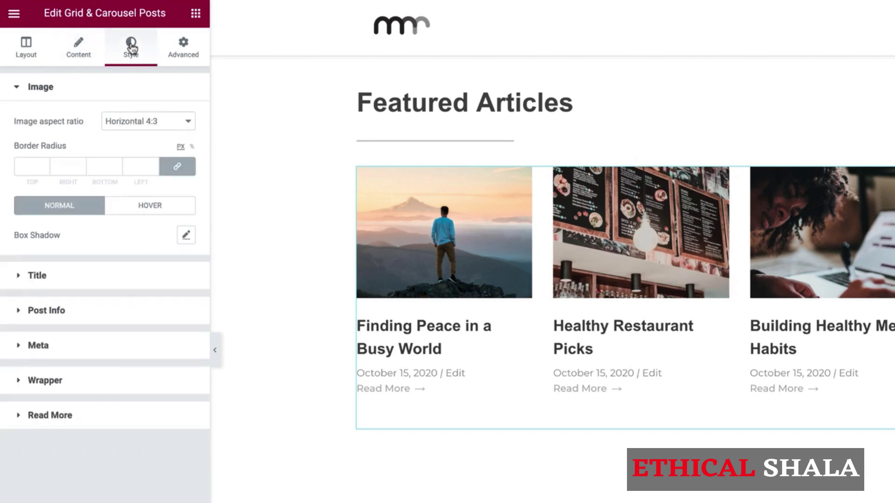
pyautogui.click(127, 120)
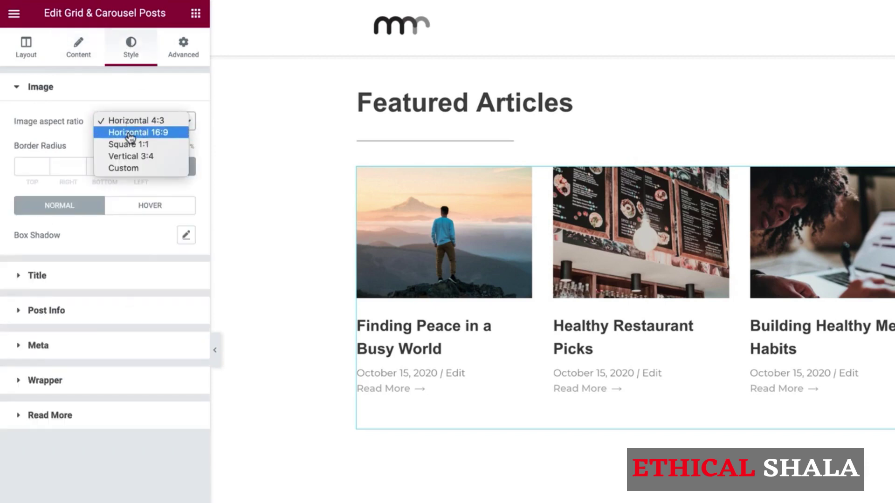
pyautogui.click(130, 133)
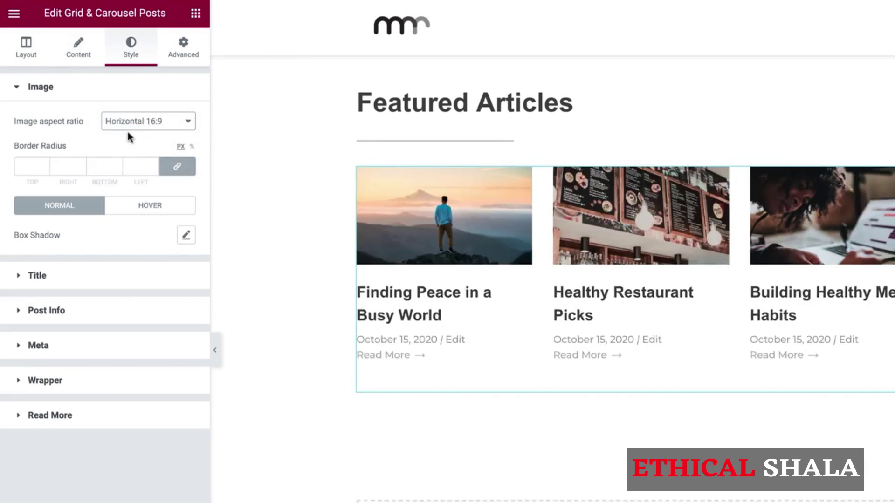
# Set the right padding of the column holding the Featured Articles content to 0
pyautogui.scroll(1, 198, 156)
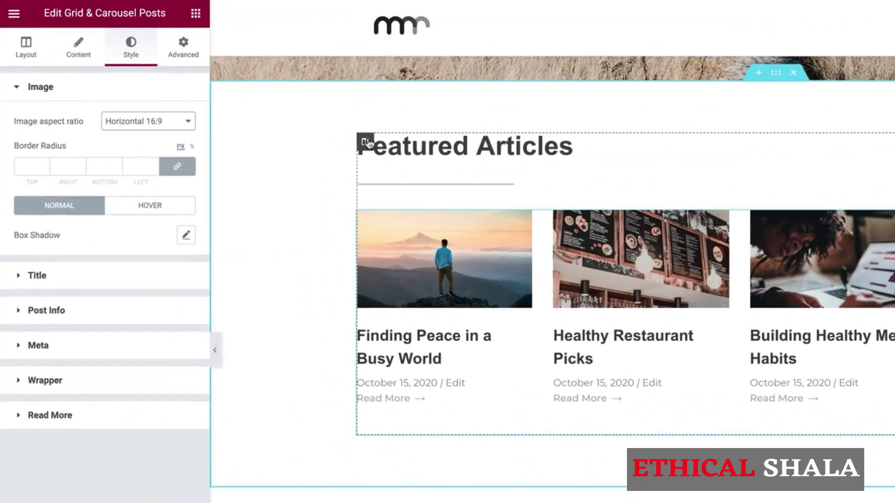
pyautogui.rightClick(244, 132)
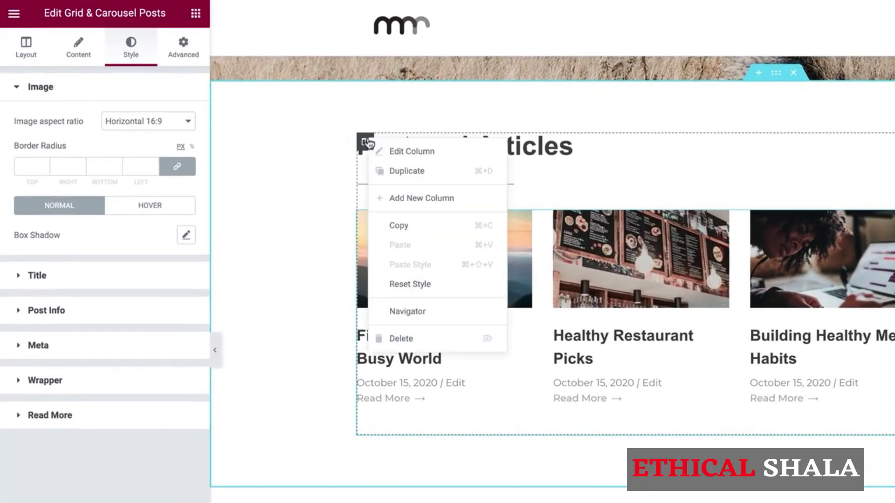
pyautogui.click(394, 152)
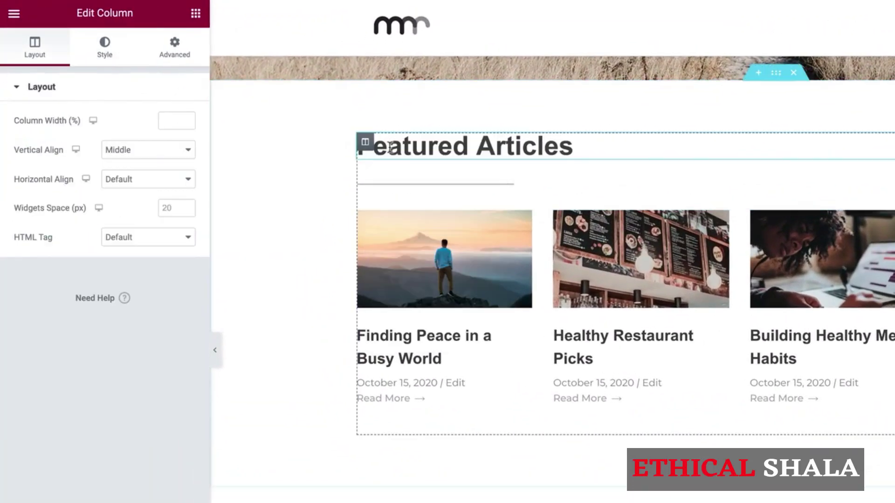
pyautogui.click(176, 47)
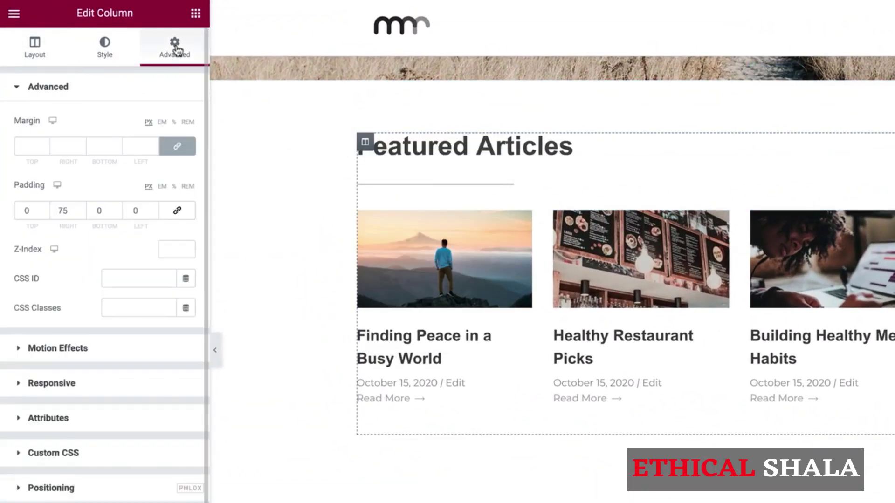
pyautogui.doubleClick(63, 211)
pyautogui.write('0')
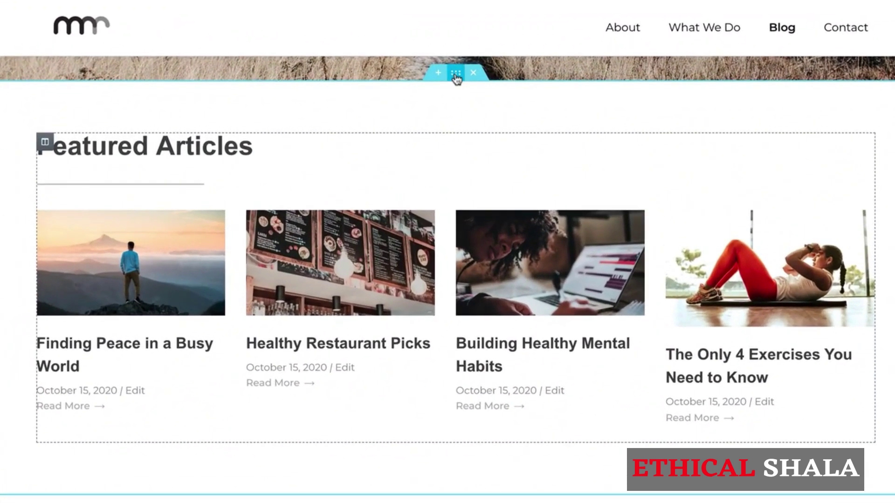
# Duplicate the Featured Articles section and change the copy's heading to All Articles
pyautogui.rightClick(517, 86)
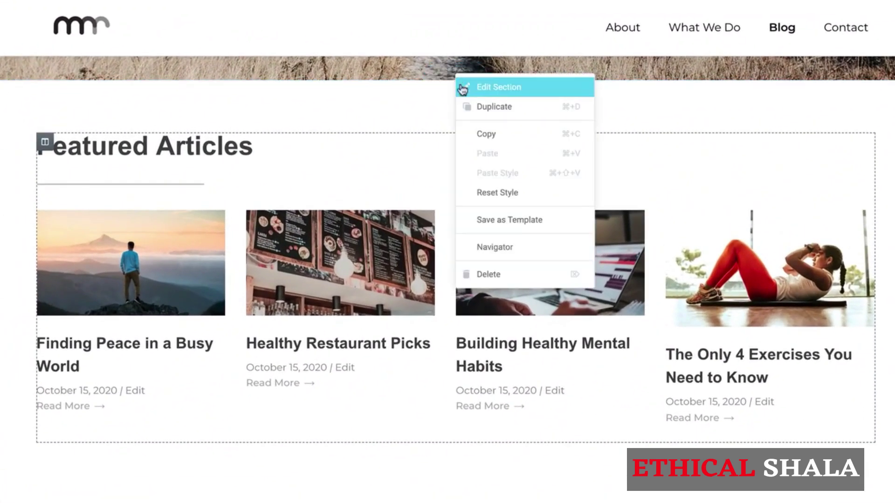
pyautogui.click(473, 106)
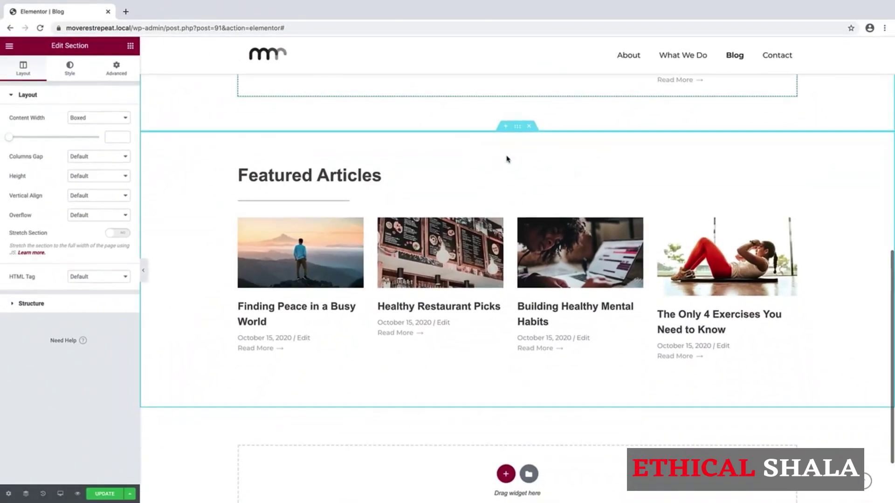
pyautogui.click(345, 177)
pyautogui.moveTo(312, 179); pyautogui.dragTo(239, 178)
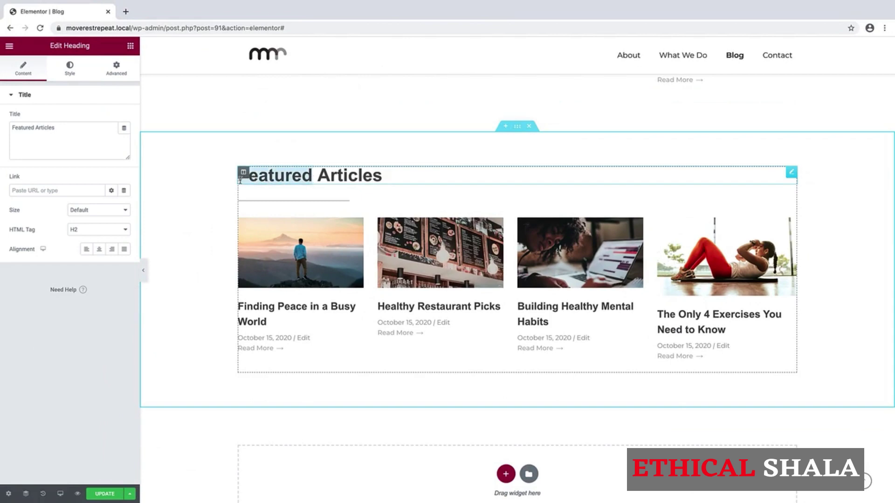
pyautogui.write('All')
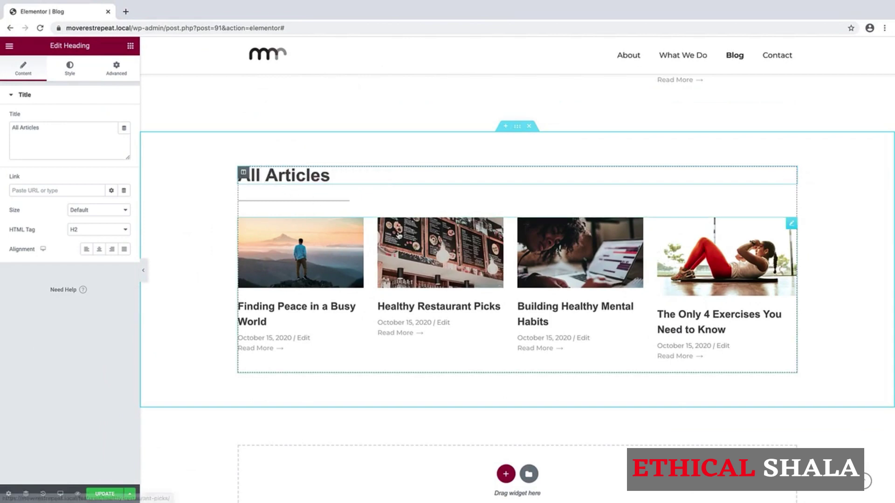
# Delete the copied Grid & Carousel Posts from the All Articles section and add a Land Style Posts widget under its divider
pyautogui.rightClick(787, 227)
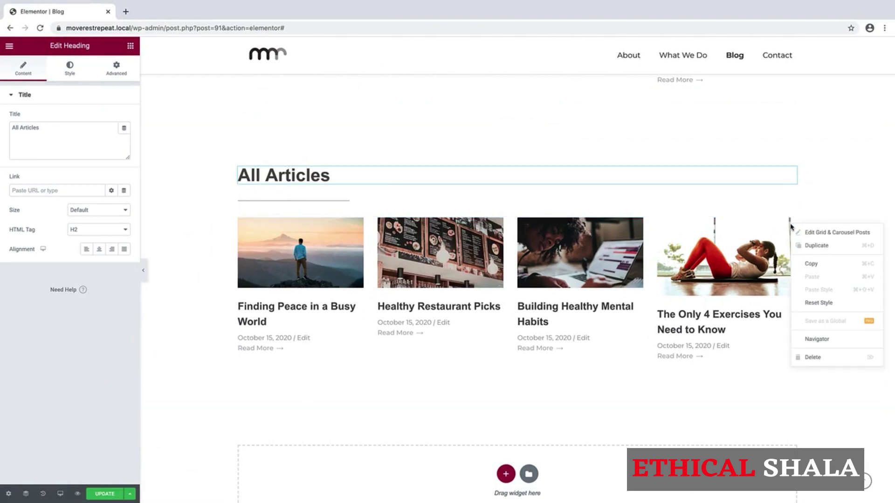
pyautogui.click(809, 358)
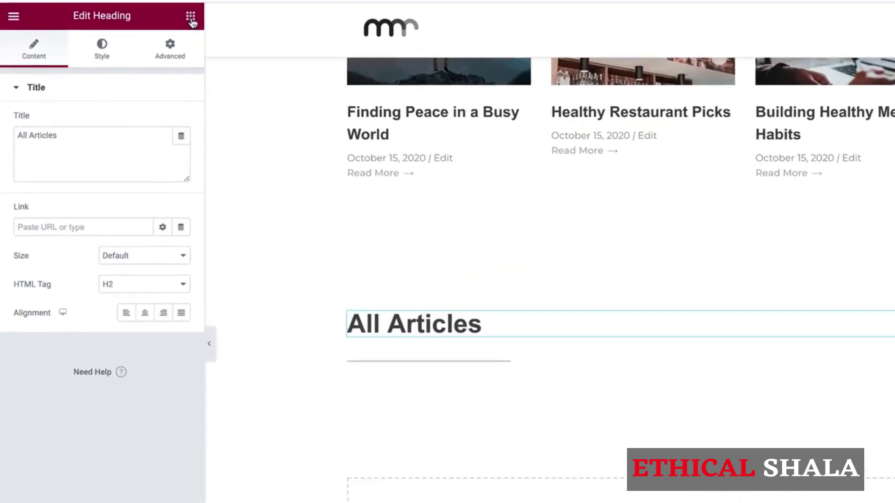
pyautogui.click(191, 19)
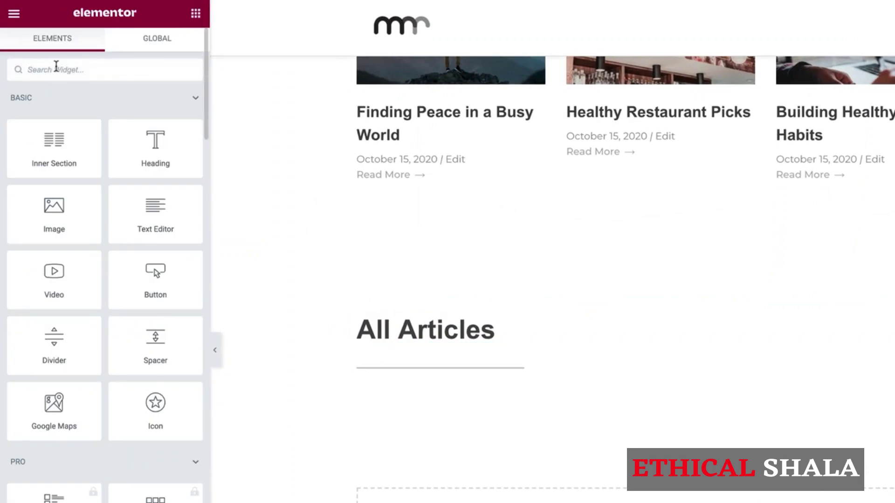
pyautogui.write('posts')
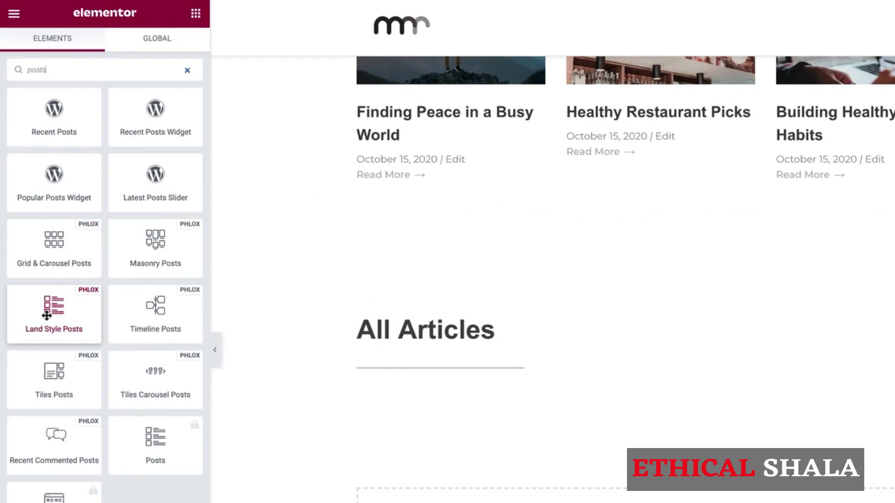
pyautogui.moveTo(49, 313); pyautogui.dragTo(507, 372)
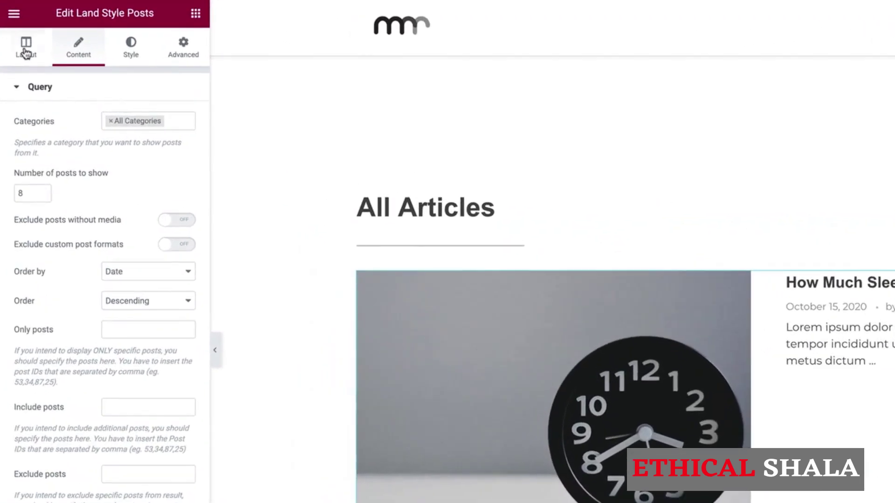
# Turn off the header author, comments number and like button in the Land Style Posts widget and set its excerpt length to 500
pyautogui.click(25, 52)
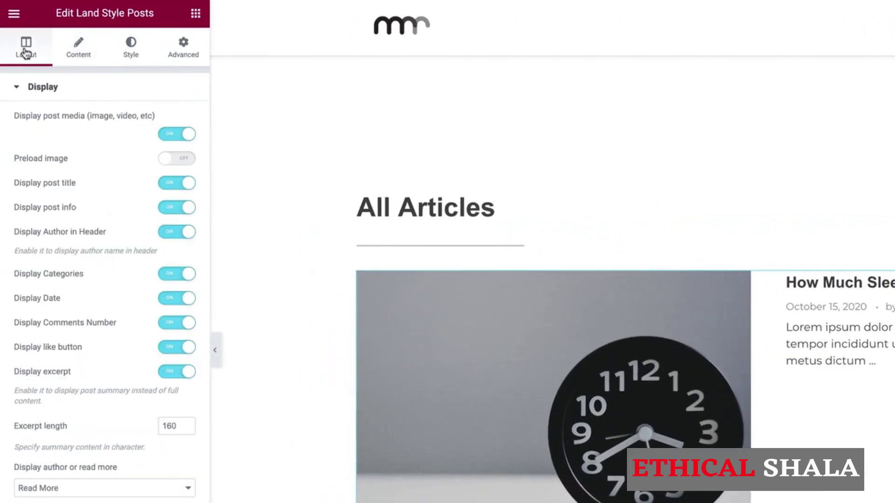
pyautogui.click(176, 233)
pyautogui.click(173, 326)
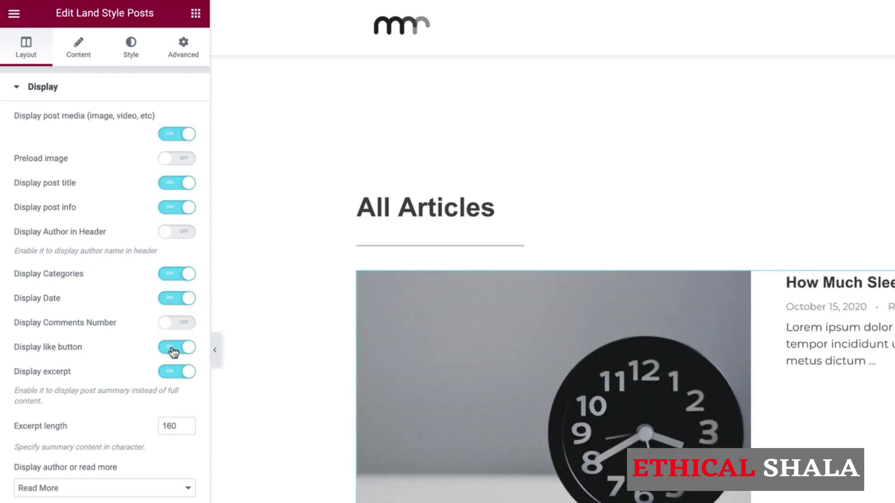
pyautogui.click(173, 351)
pyautogui.doubleClick(177, 429)
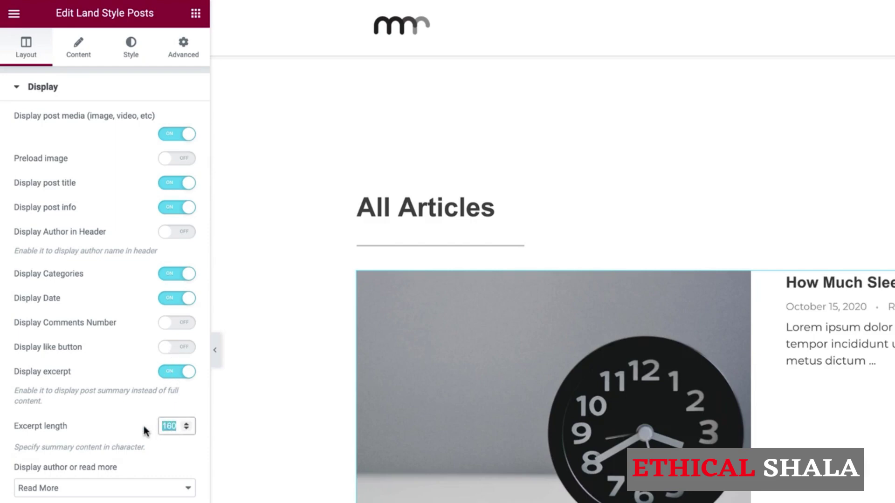
pyautogui.write('500')
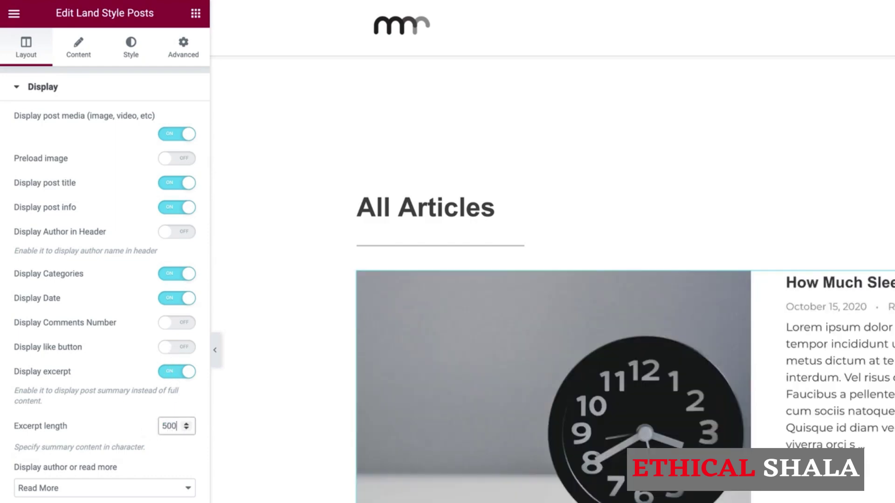
# Replace All Categories in the Land Style Posts query with Exercise, Motivation, Nutrition and Rest
pyautogui.click(83, 49)
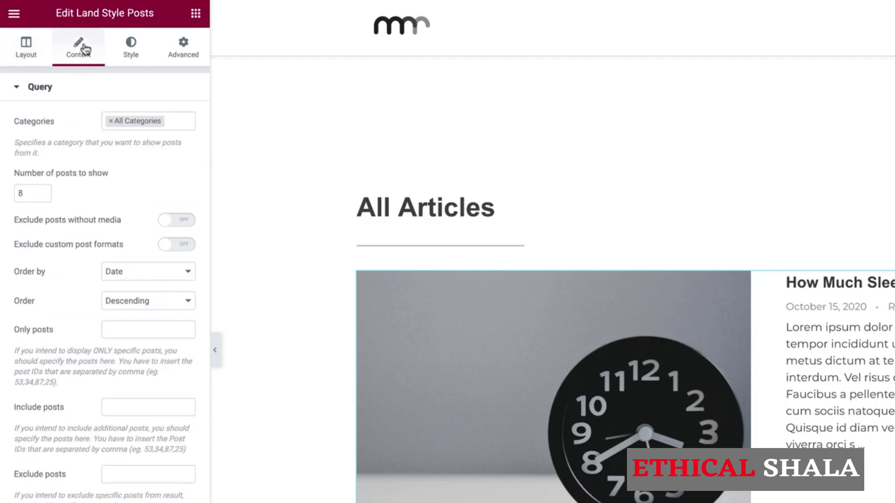
pyautogui.click(111, 123)
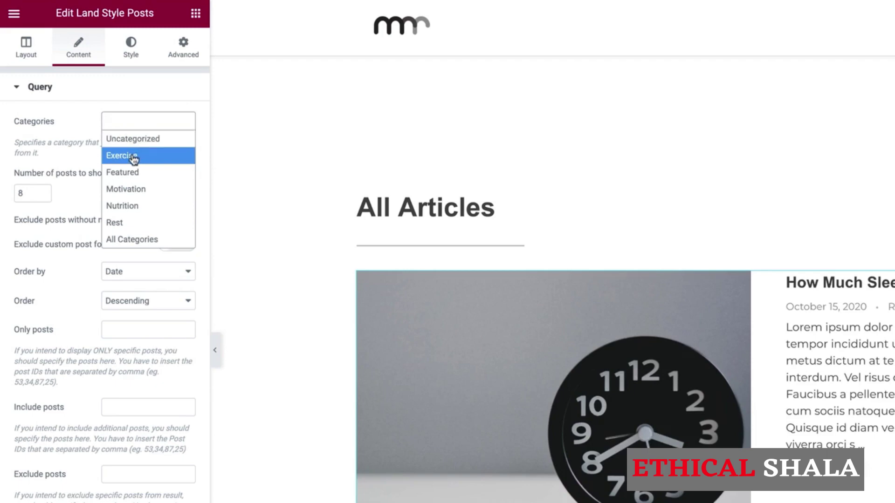
pyautogui.click(133, 157)
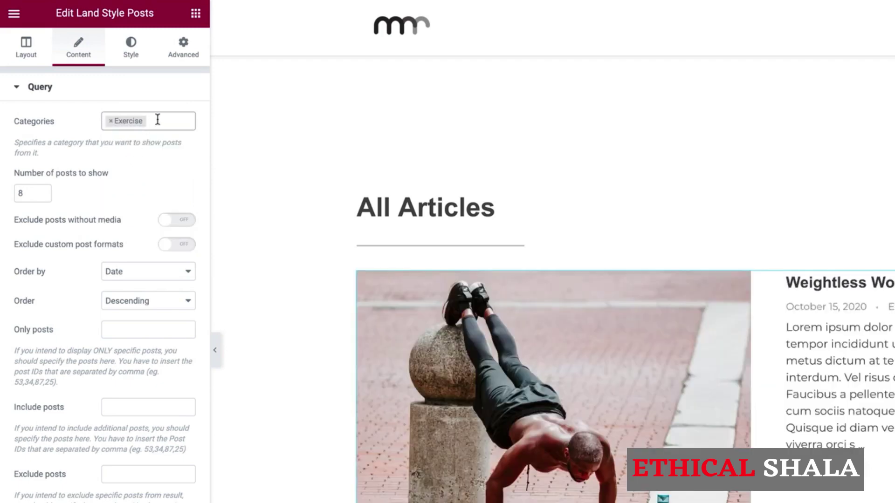
pyautogui.click(158, 121)
pyautogui.click(142, 191)
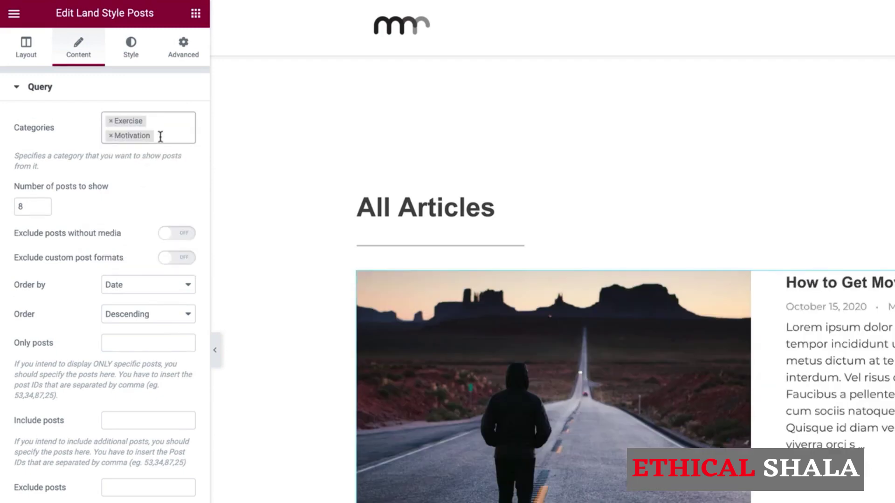
pyautogui.click(161, 137)
pyautogui.click(146, 219)
pyautogui.click(161, 150)
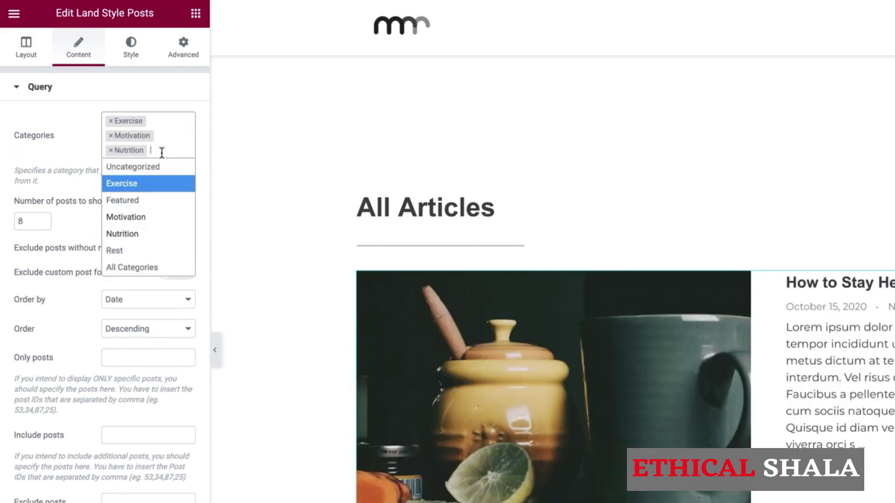
pyautogui.click(151, 250)
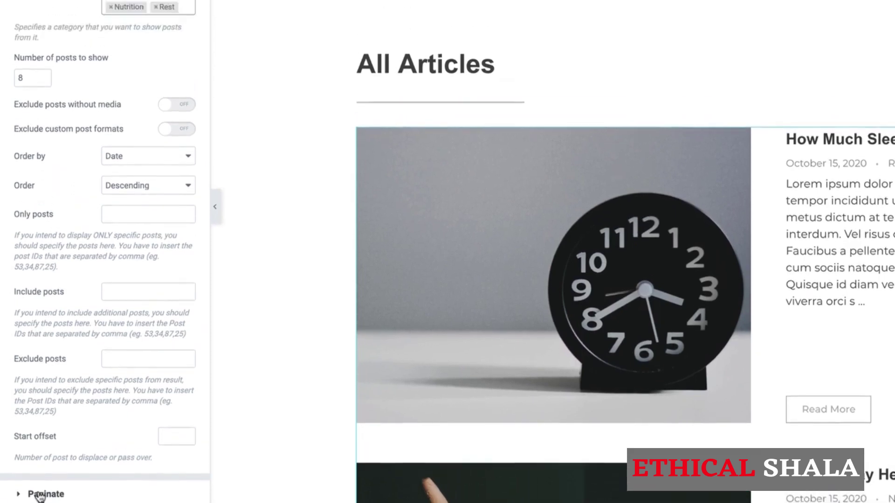
# Choose the second Load More Type for the All Articles posts and set their image aspect ratio to Horizontal 16:9
pyautogui.click(41, 495)
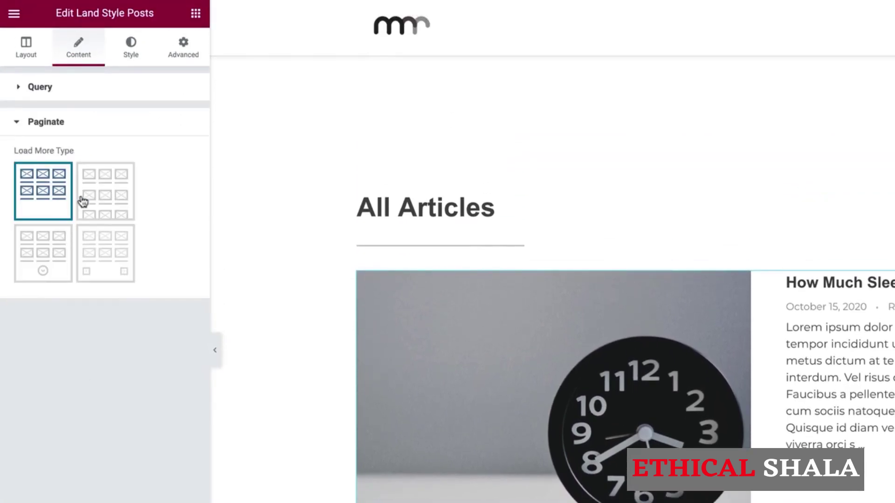
pyautogui.click(105, 190)
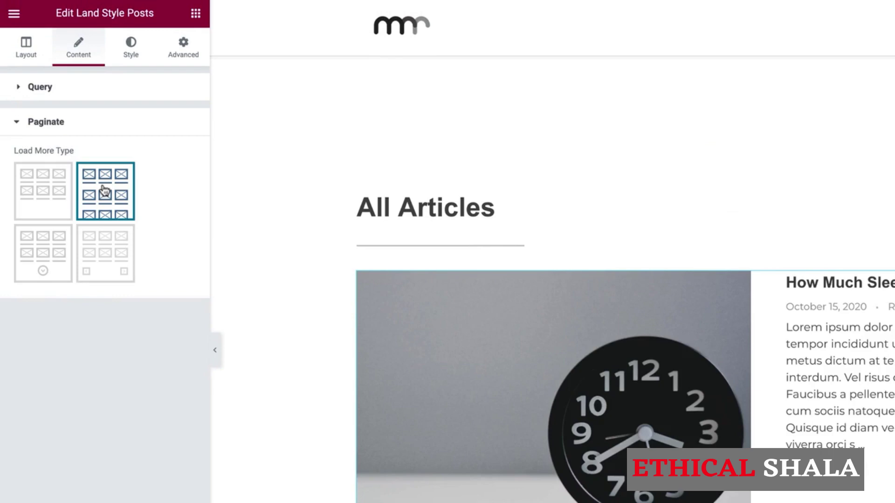
pyautogui.click(132, 47)
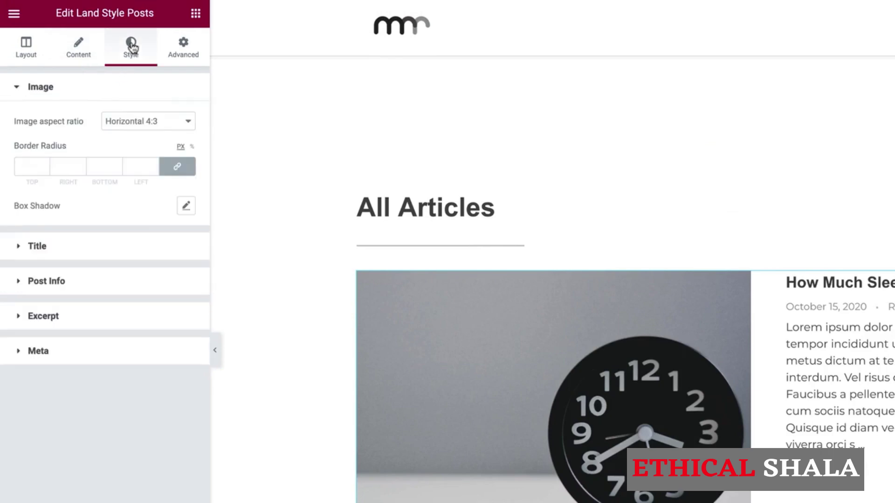
pyautogui.click(135, 122)
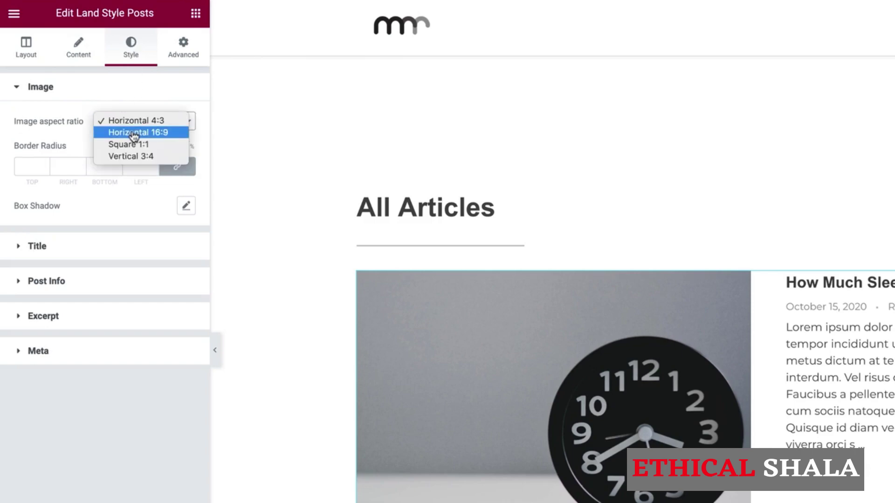
pyautogui.click(133, 133)
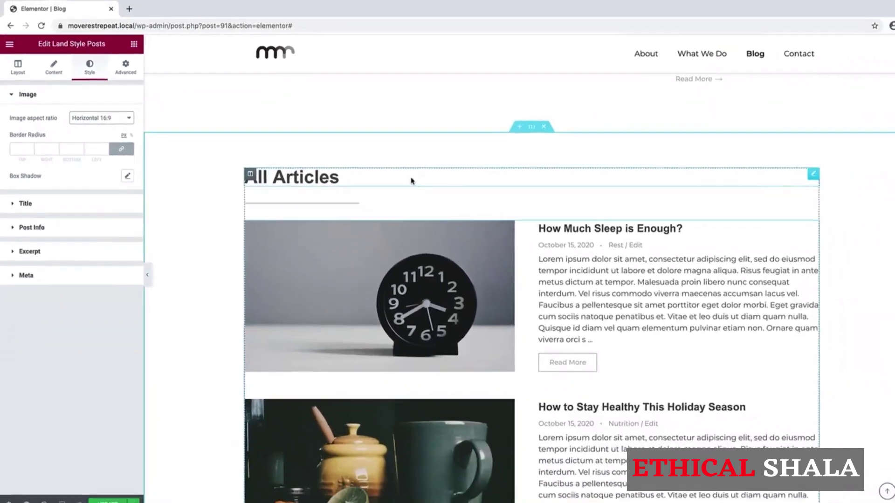
pyautogui.scroll(-6, 564, 205)
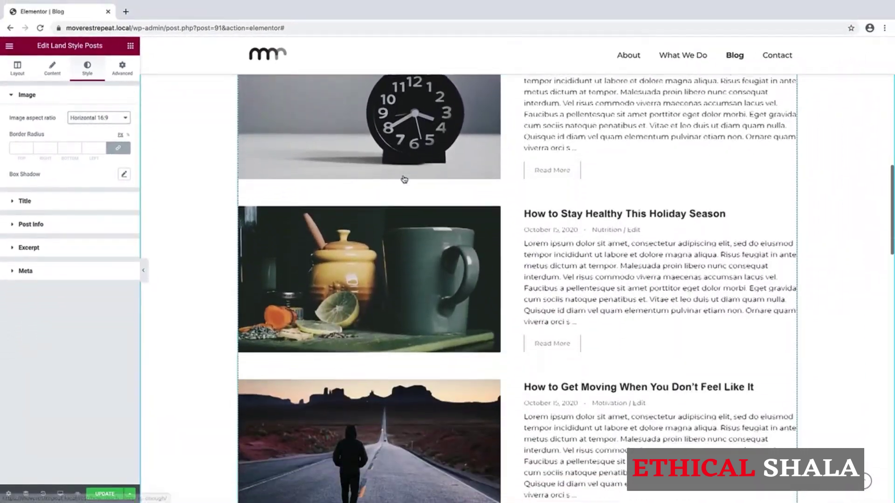
pyautogui.scroll(-6, 404, 179)
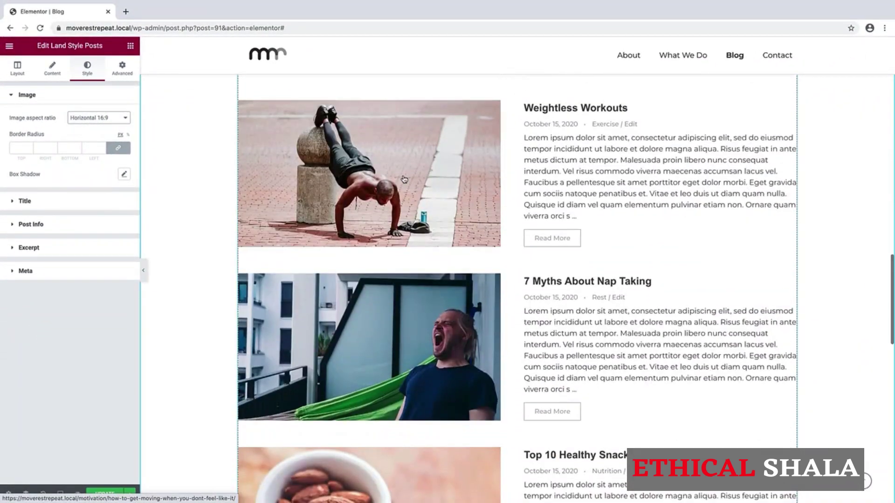
pyautogui.scroll(4, 403, 179)
pyautogui.scroll(12, 404, 179)
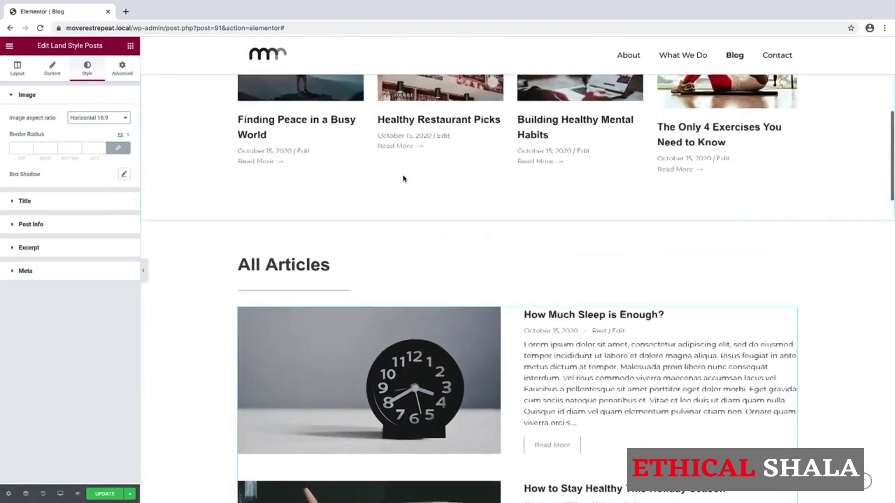
pyautogui.scroll(4, 404, 179)
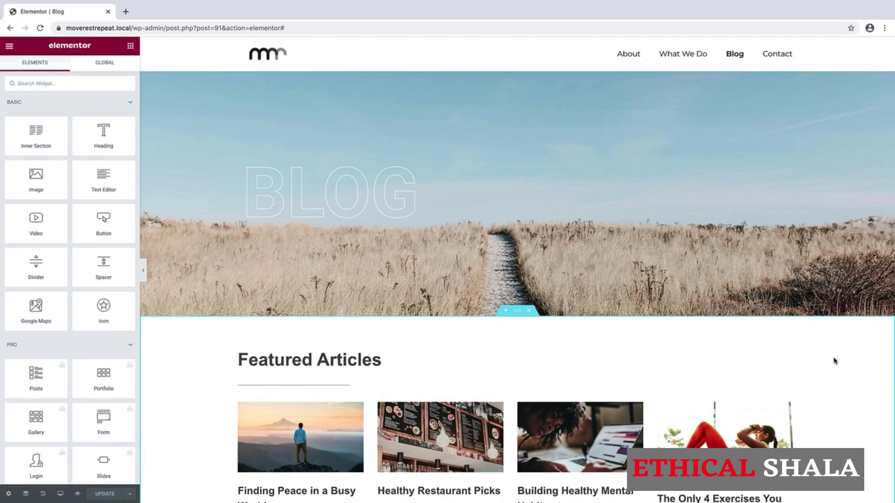
# Open the Featured Articles Grid & Carousel Posts widget for editing and reduce its number of columns for the tablet view
pyautogui.scroll(-3, 835, 361)
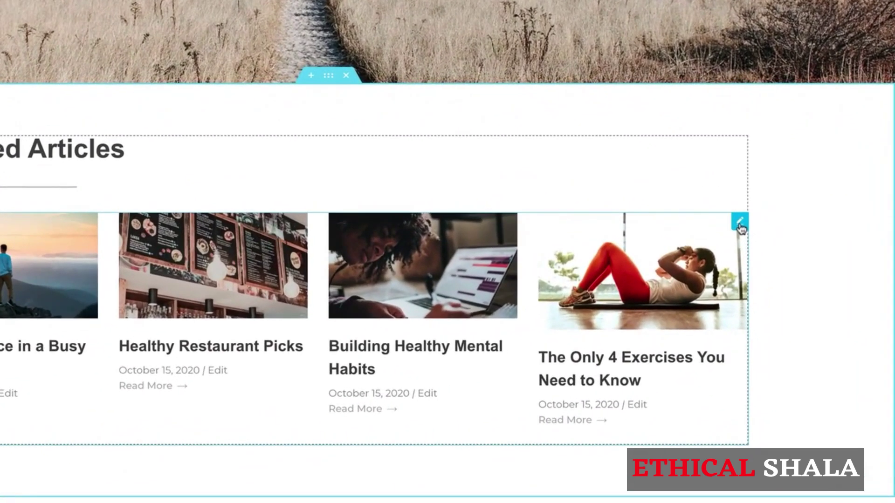
pyautogui.rightClick(741, 227)
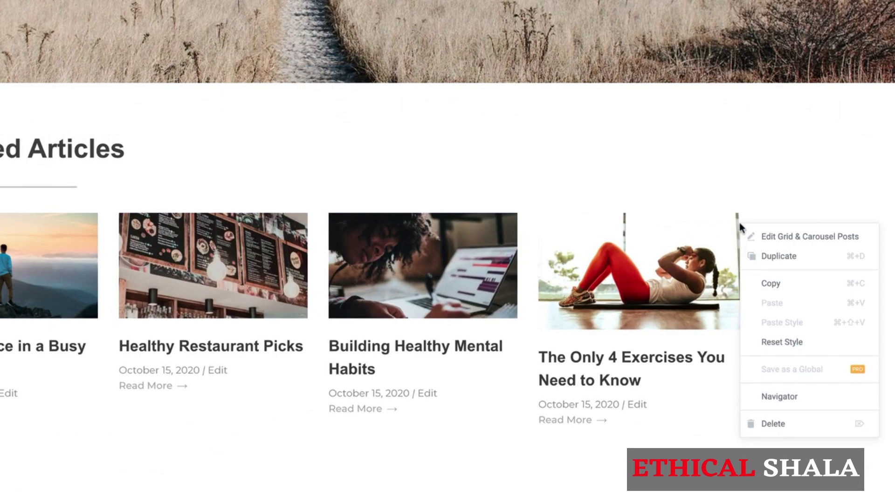
pyautogui.click(779, 238)
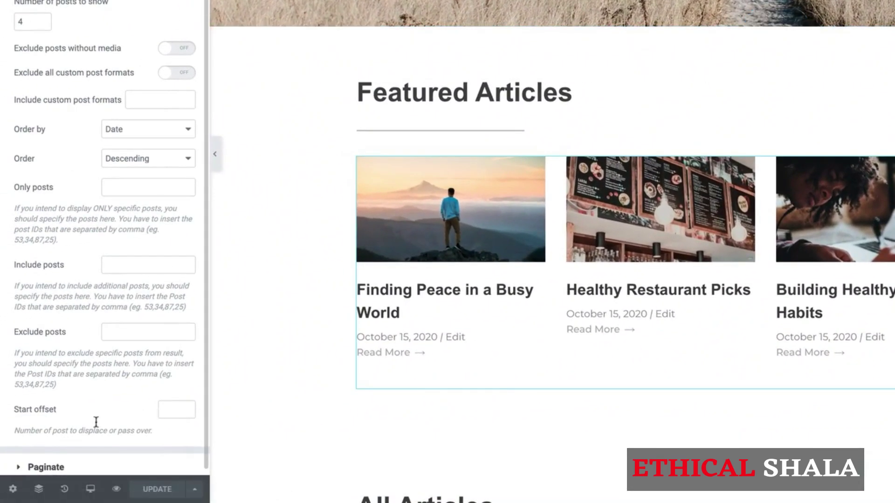
pyautogui.click(90, 489)
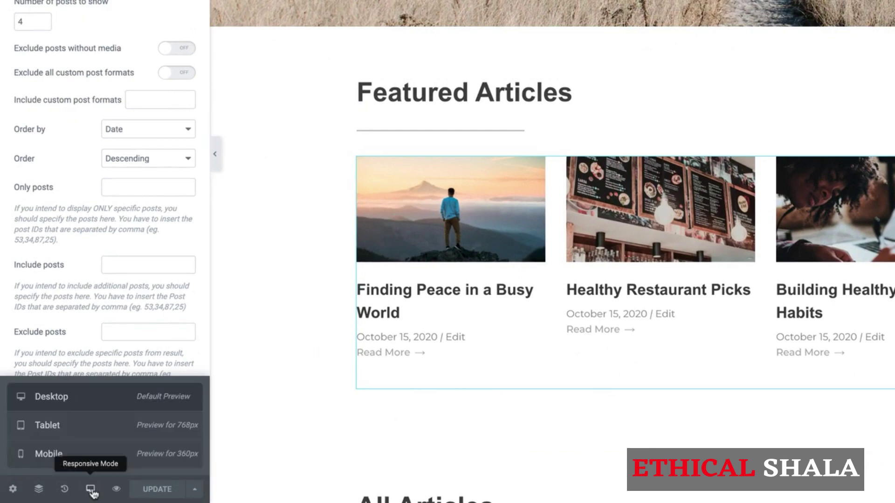
pyautogui.click(65, 431)
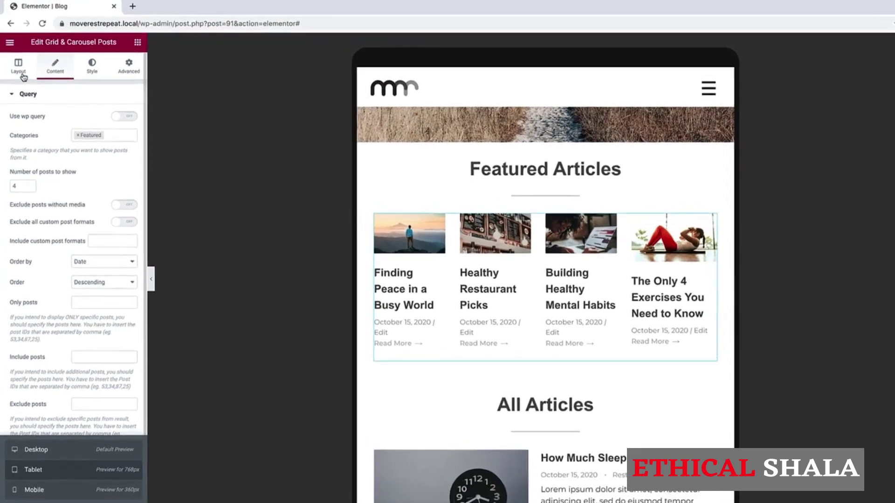
pyautogui.click(22, 75)
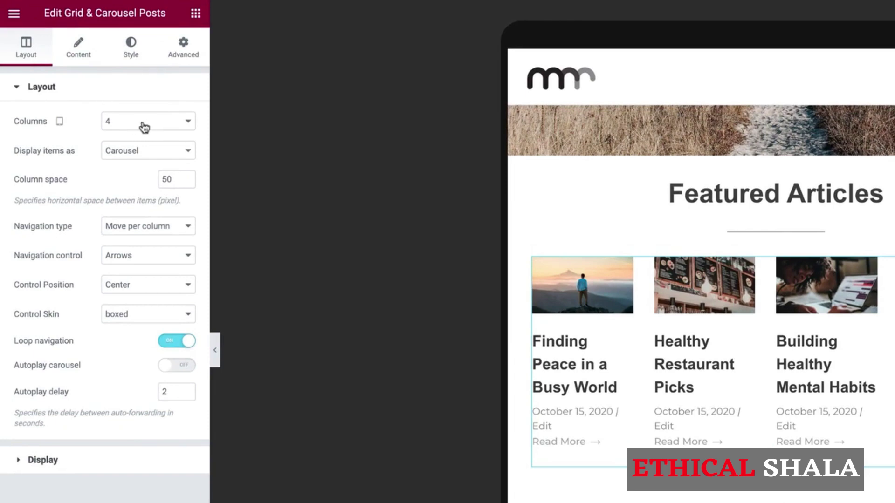
pyautogui.click(144, 128)
pyautogui.click(151, 104)
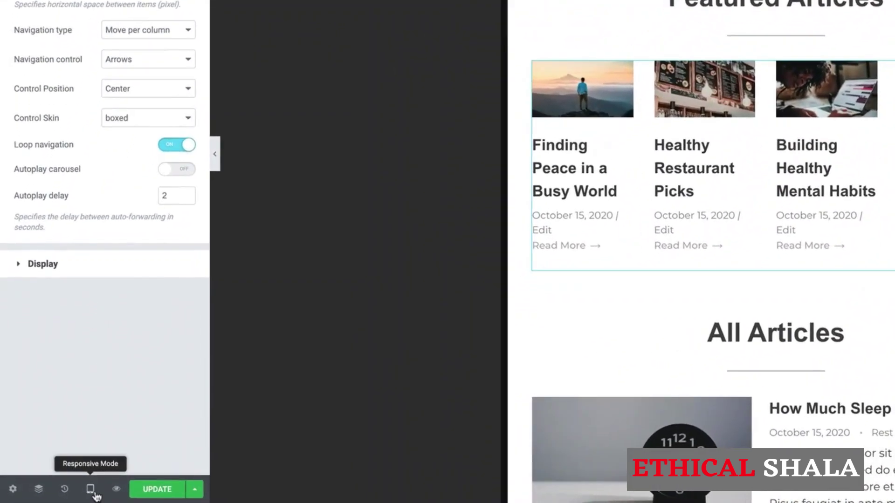
# Set the Featured Articles carousel to 1 column for the mobile view and return to the desktop preview
pyautogui.click(93, 492)
pyautogui.click(59, 458)
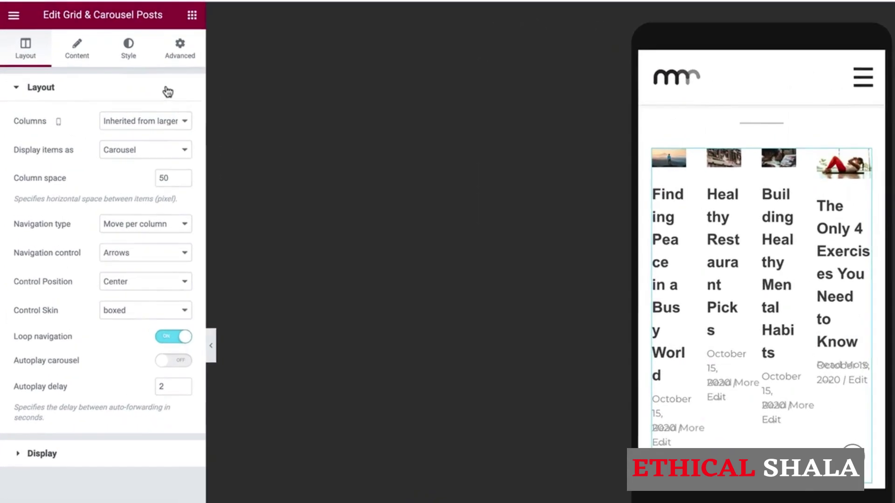
pyautogui.click(160, 122)
pyautogui.click(152, 50)
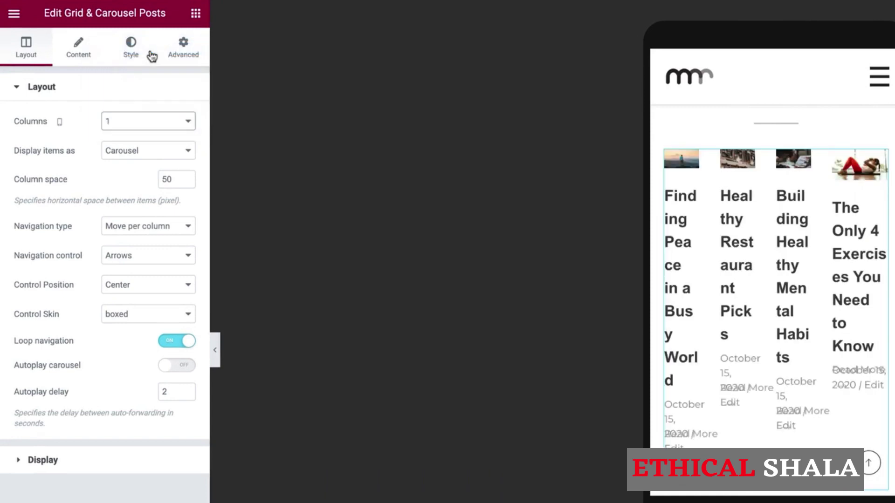
pyautogui.click(90, 489)
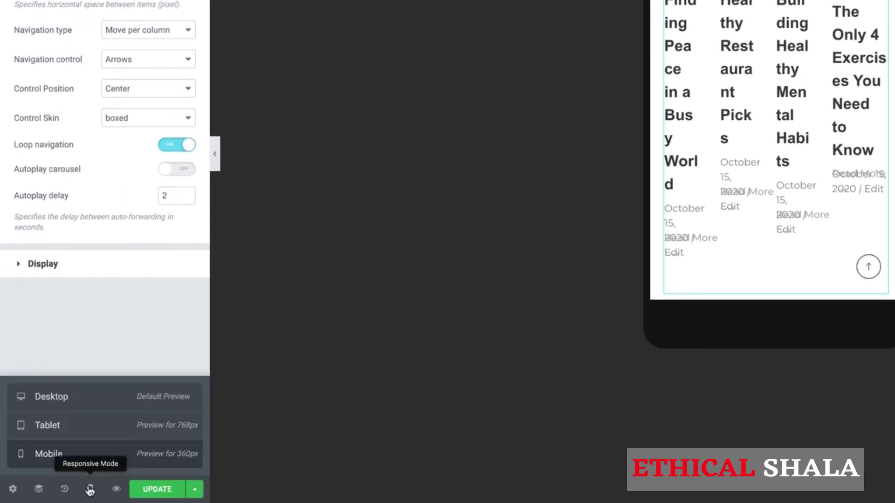
pyautogui.click(89, 396)
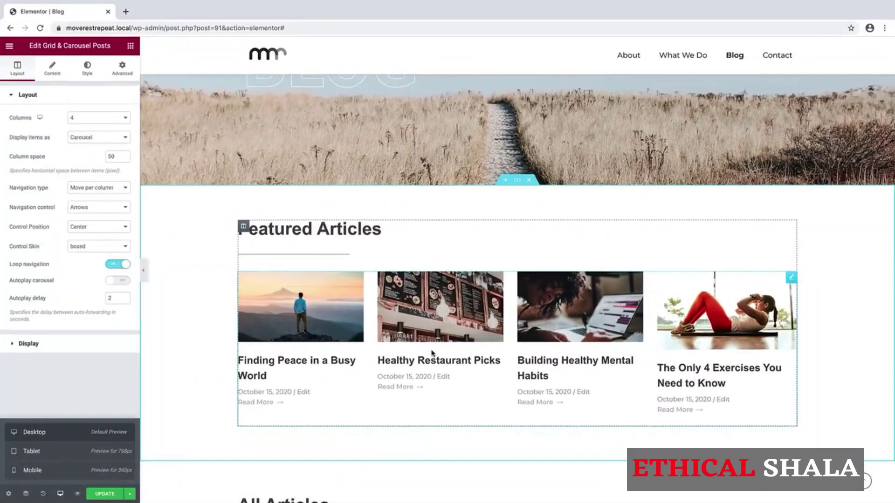
# Open the Land Style Posts widget under All Articles for editing and preview the section at tablet size
pyautogui.scroll(-5, 471, 340)
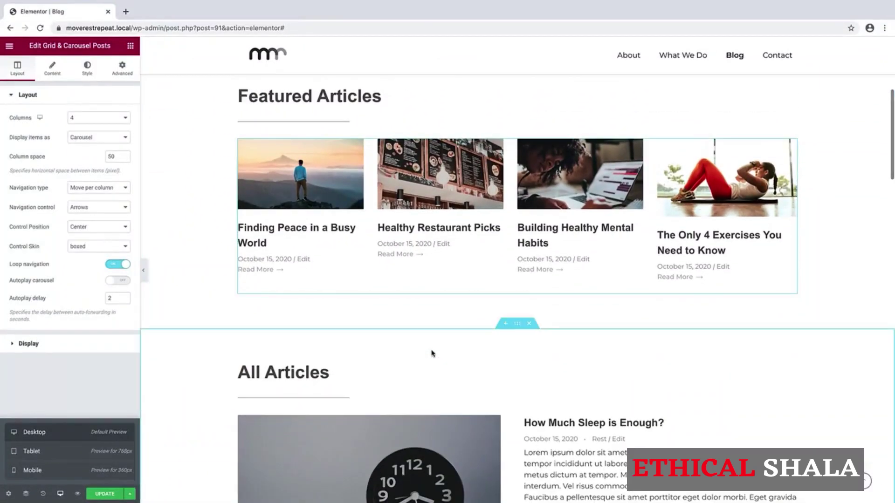
pyautogui.scroll(-3, 432, 354)
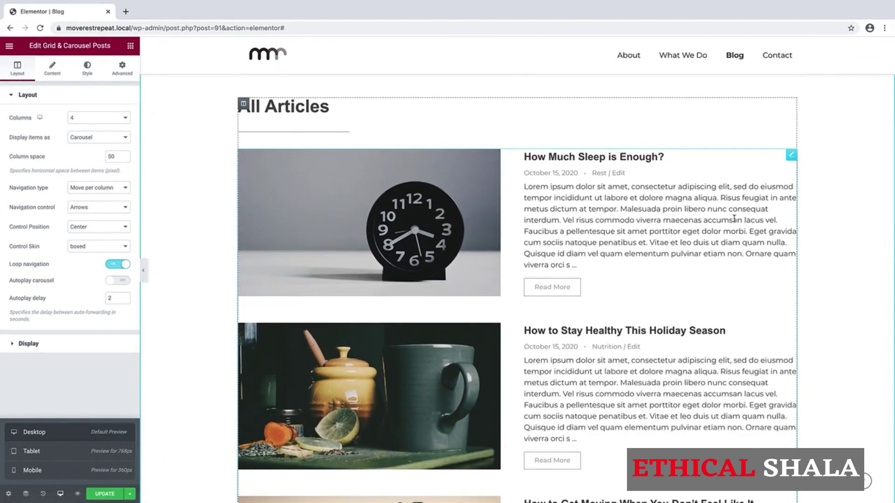
pyautogui.rightClick(791, 159)
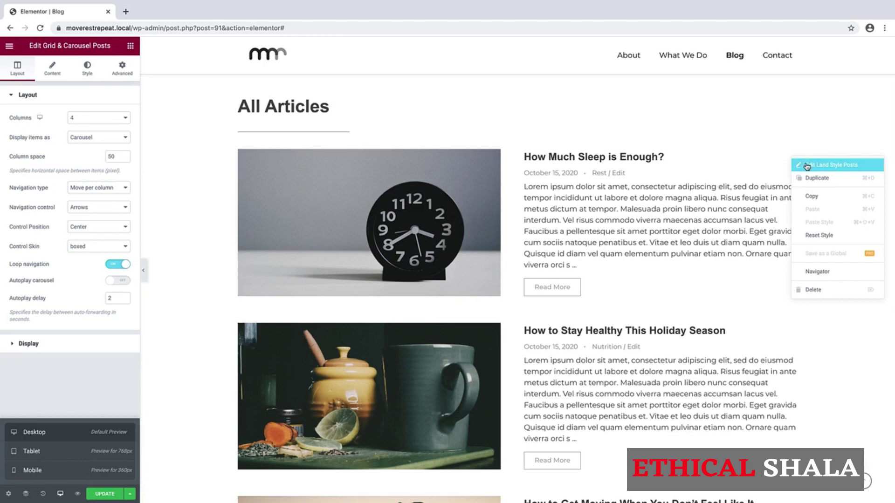
pyautogui.click(807, 166)
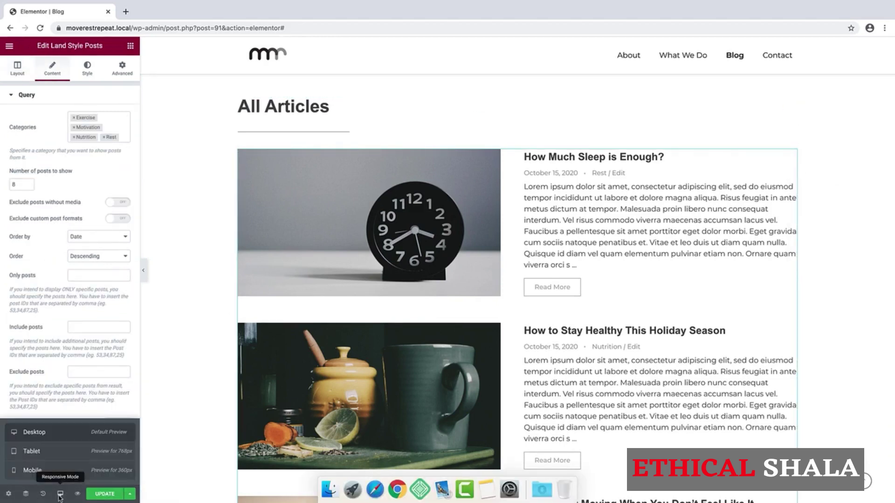
pyautogui.click(60, 494)
pyautogui.click(64, 452)
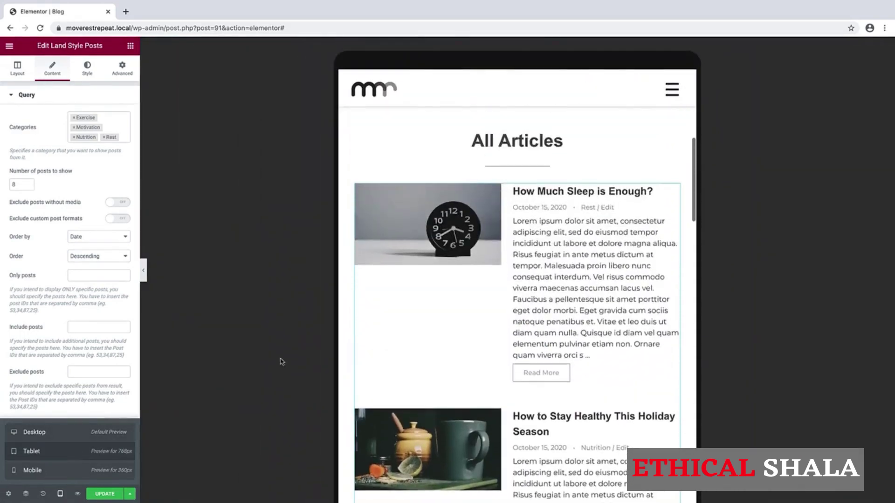
# Examine the All Articles posts in the tablet preview and in the mobile preview
pyautogui.scroll(-5, 432, 356)
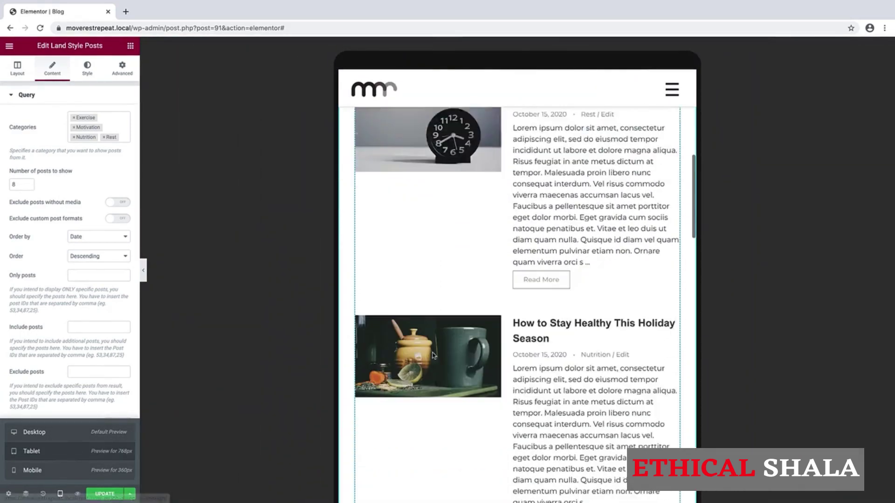
pyautogui.scroll(-2, 433, 356)
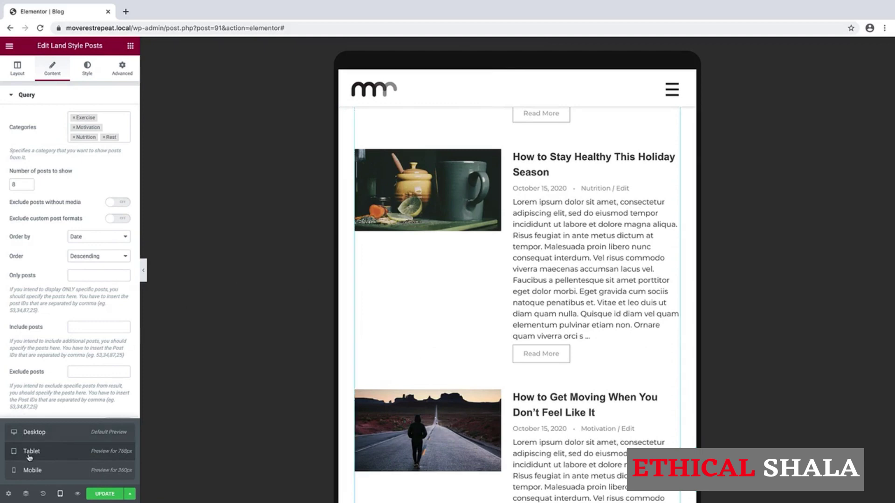
pyautogui.click(35, 471)
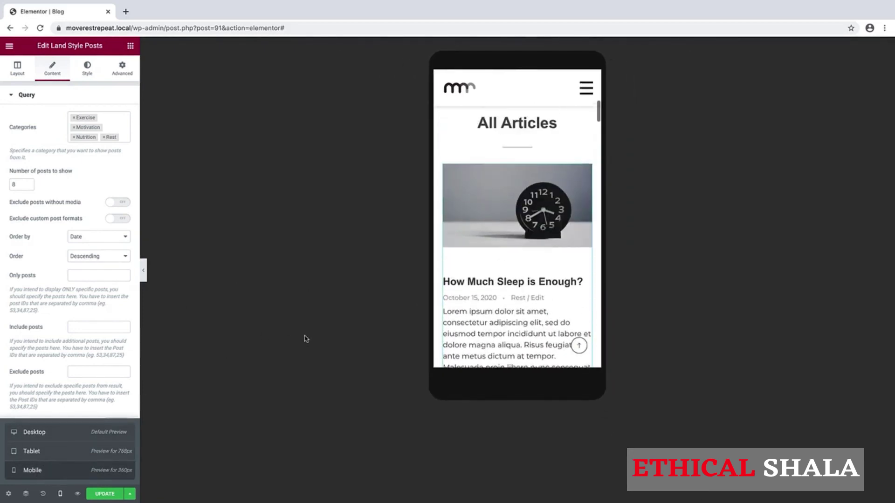
pyautogui.scroll(-5, 530, 232)
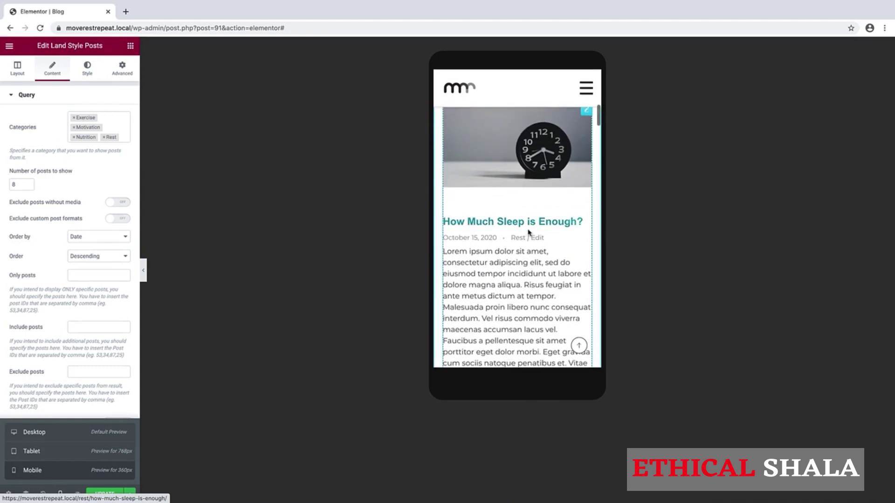
pyautogui.scroll(3, 529, 232)
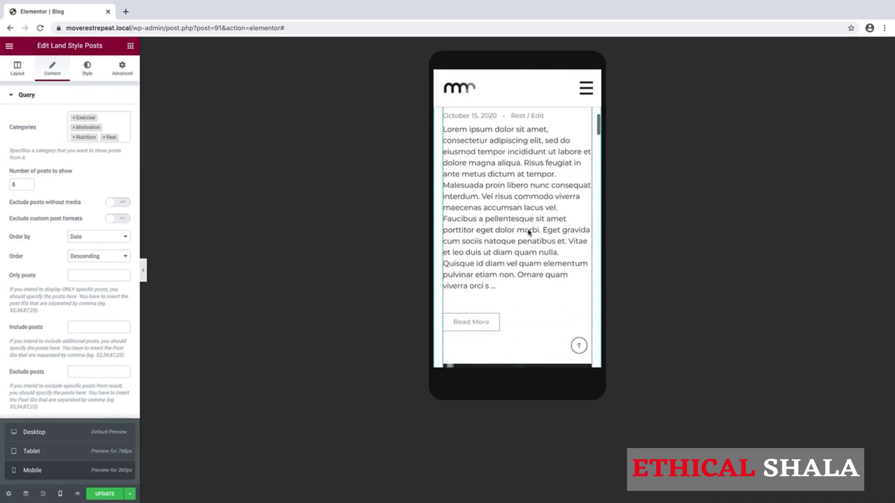
pyautogui.scroll(3, 529, 231)
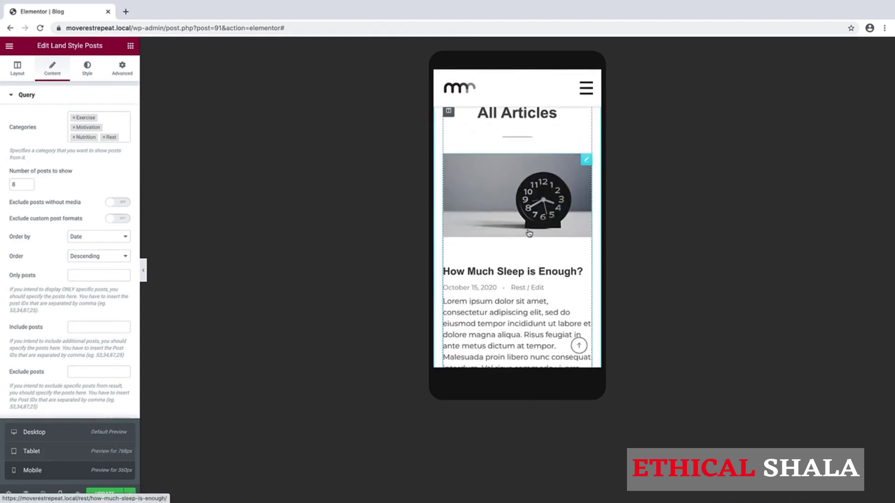
pyautogui.scroll(2, 530, 233)
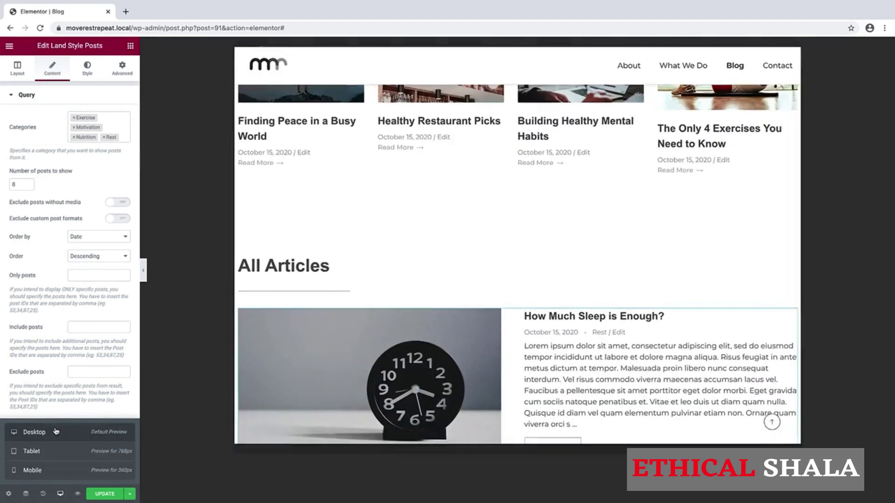
# Return to the desktop preview, save the Blog page's changes and open its live preview
pyautogui.click(58, 429)
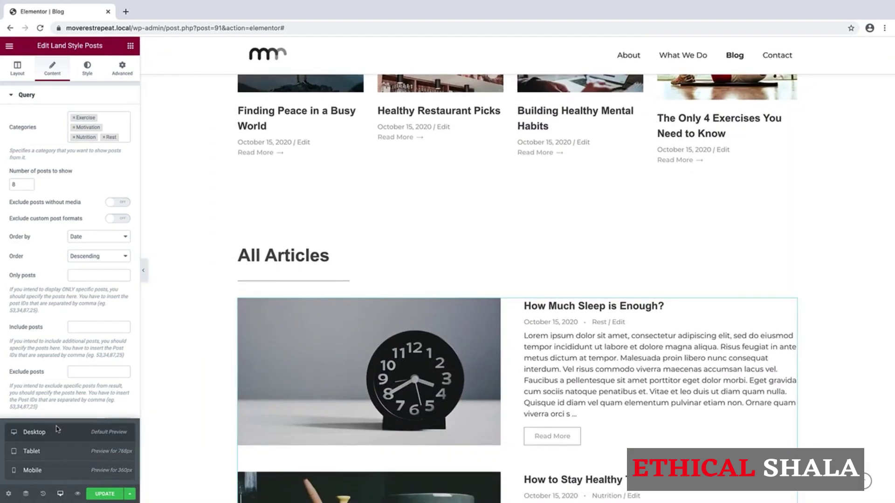
pyautogui.scroll(5, 334, 274)
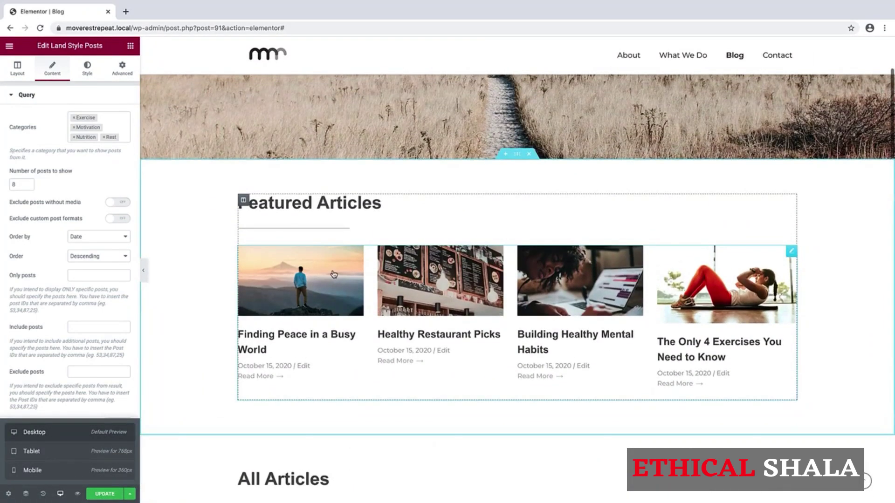
pyautogui.scroll(1, 334, 274)
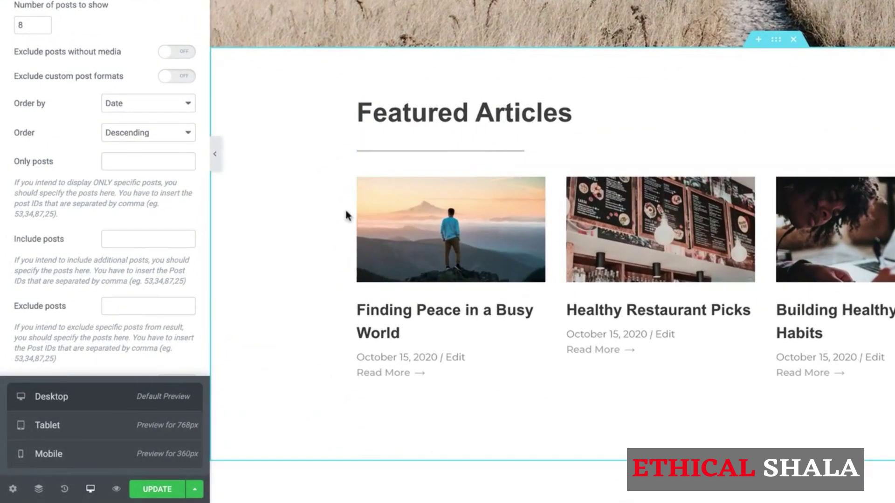
pyautogui.click(143, 493)
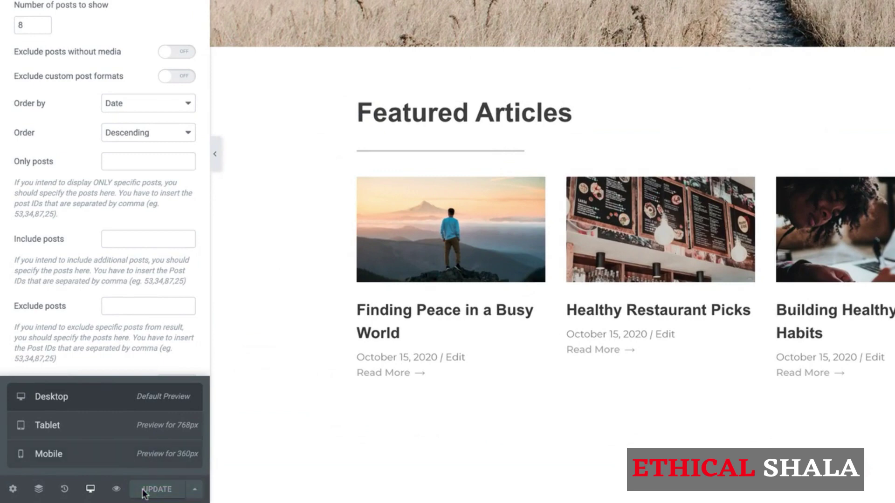
pyautogui.click(116, 491)
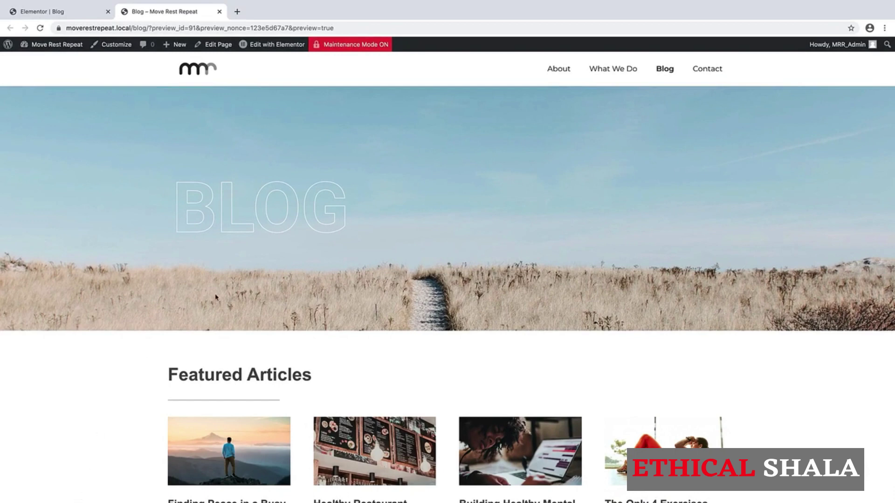
# Inspect the Blog page with the browser's developer tools and emulate it on an iPhone X
pyautogui.rightClick(434, 206)
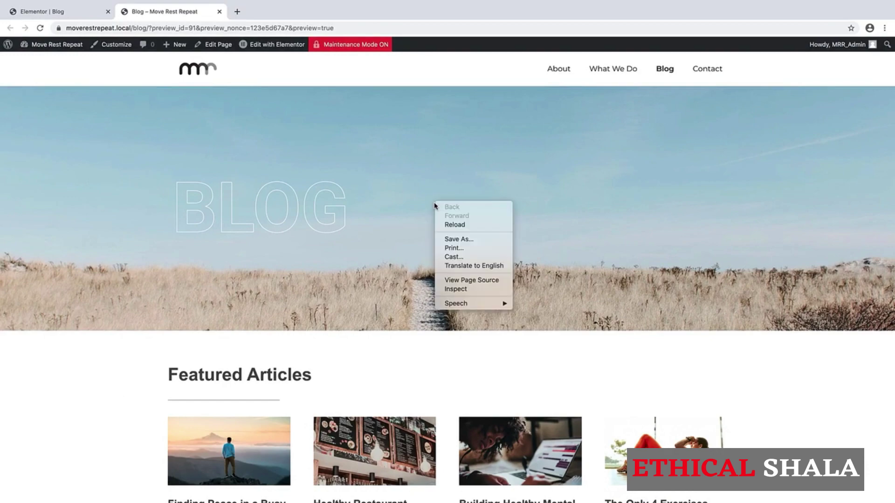
pyautogui.click(454, 289)
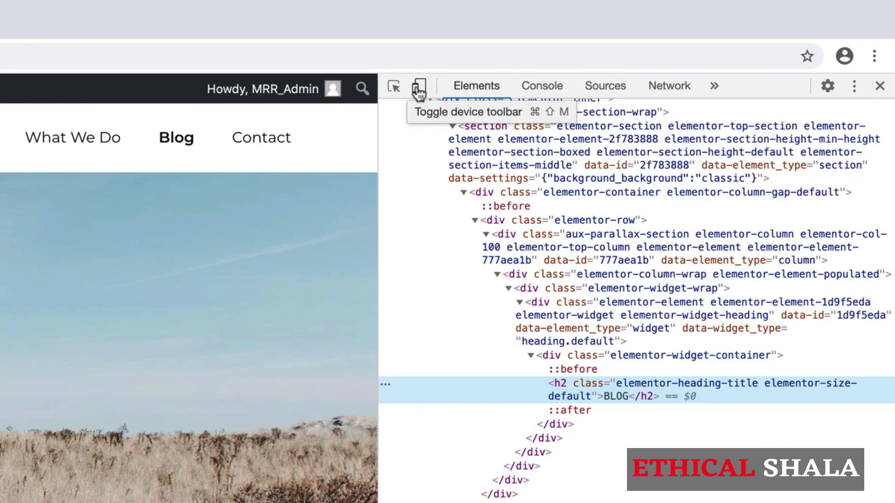
pyautogui.click(419, 91)
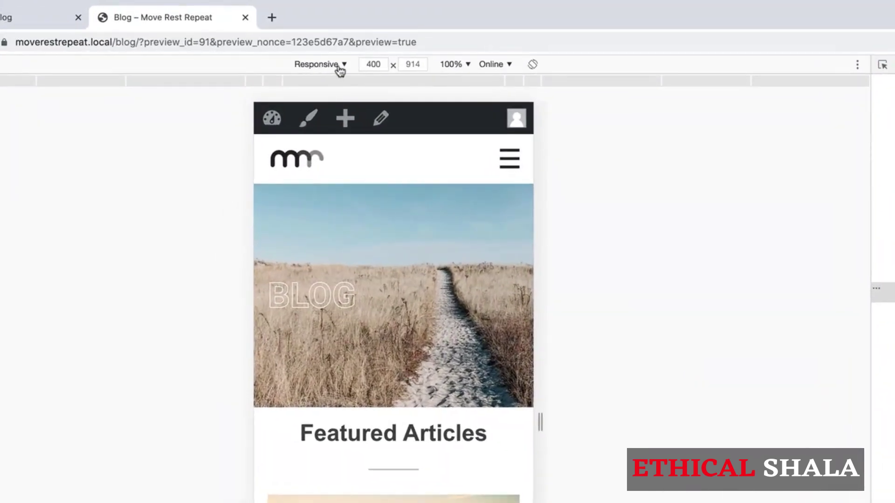
pyautogui.click(340, 65)
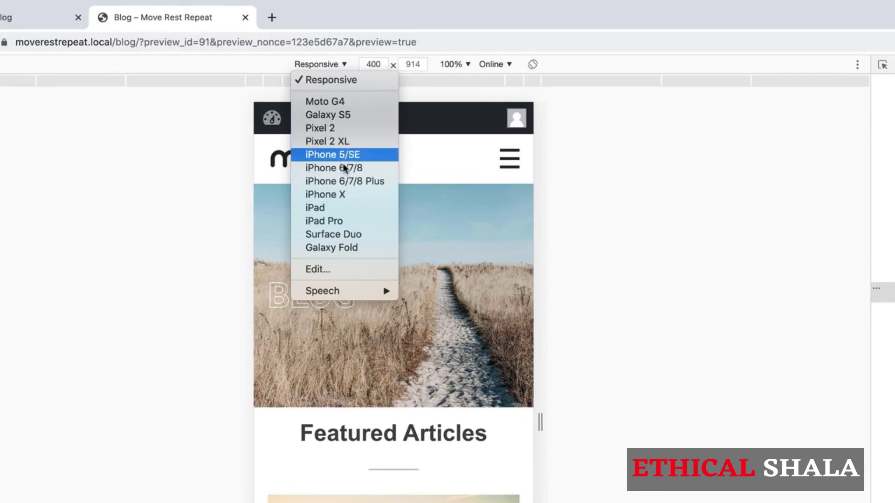
pyautogui.click(337, 196)
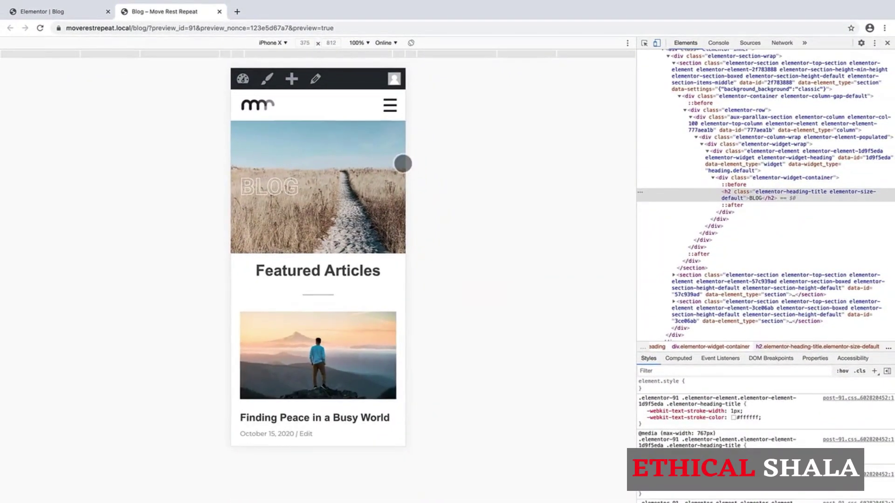
# Check the phone layout of the Blog page and advance the Featured Articles carousel by two posts
pyautogui.scroll(-4, 367, 272)
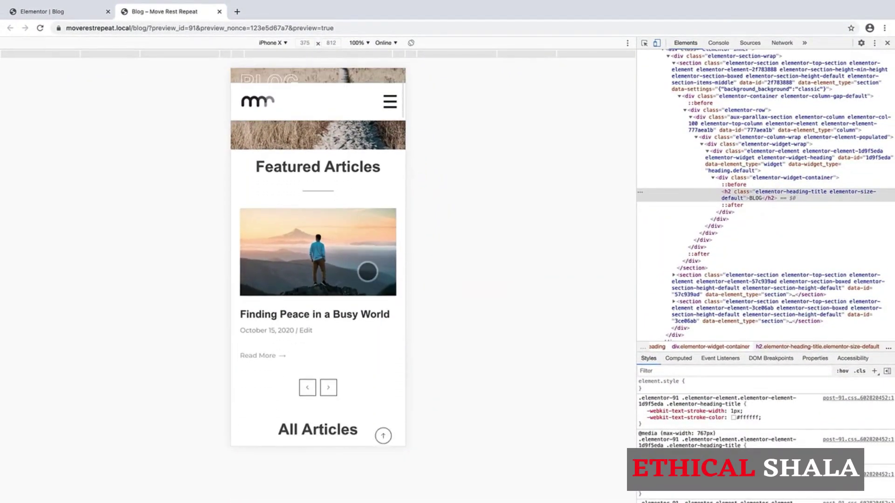
pyautogui.scroll(2, 368, 271)
pyautogui.click(331, 376)
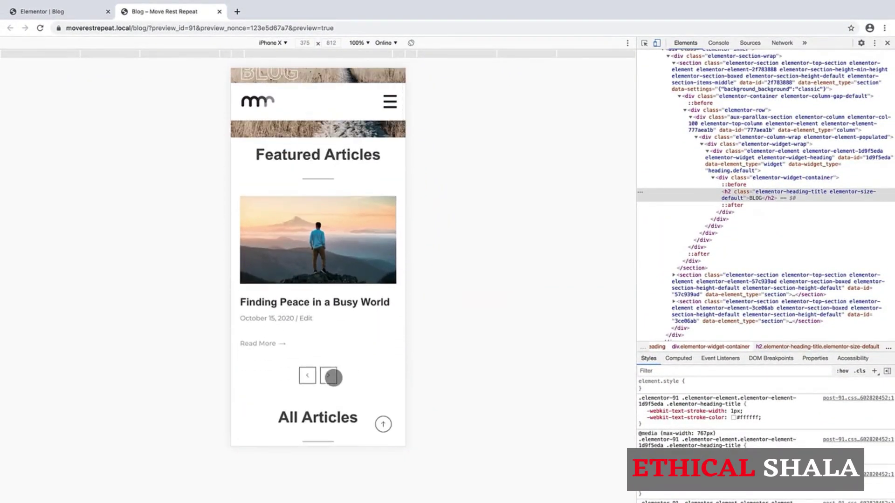
pyautogui.click(331, 376)
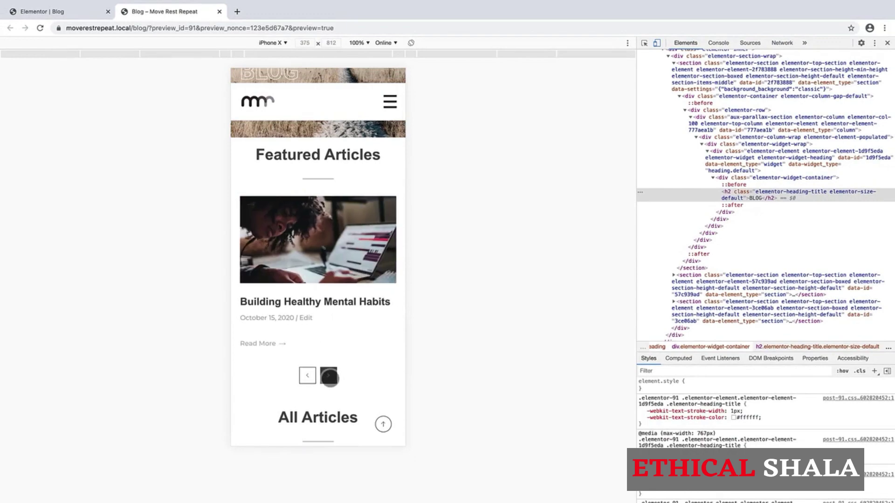
pyautogui.scroll(3, 330, 377)
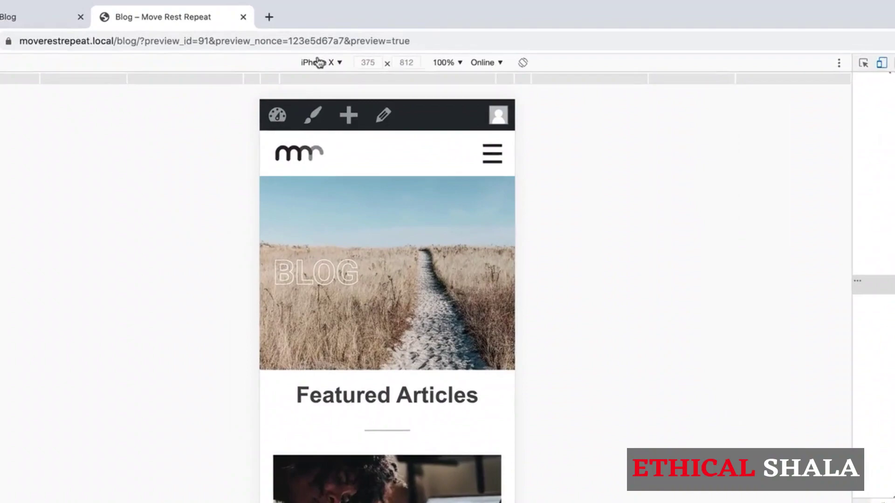
# Emulate the Blog page on an iPad, check the Featured Articles section and rotate the device to landscape
pyautogui.click(318, 62)
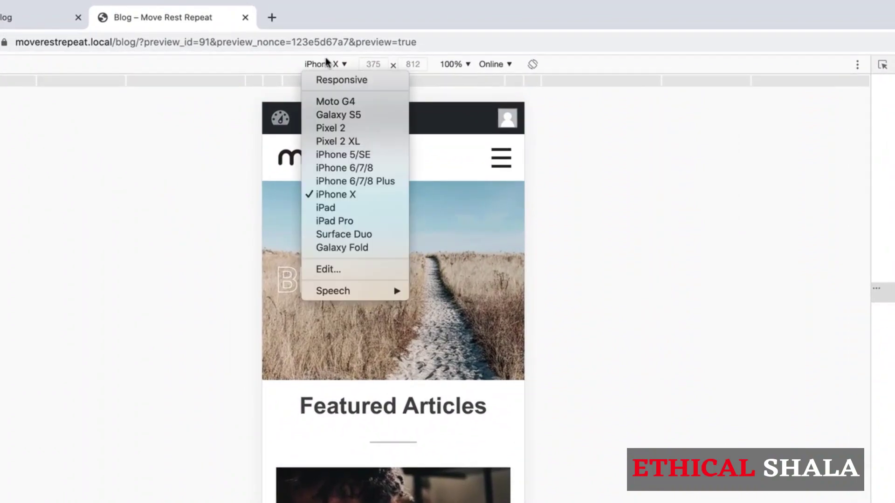
pyautogui.click(326, 208)
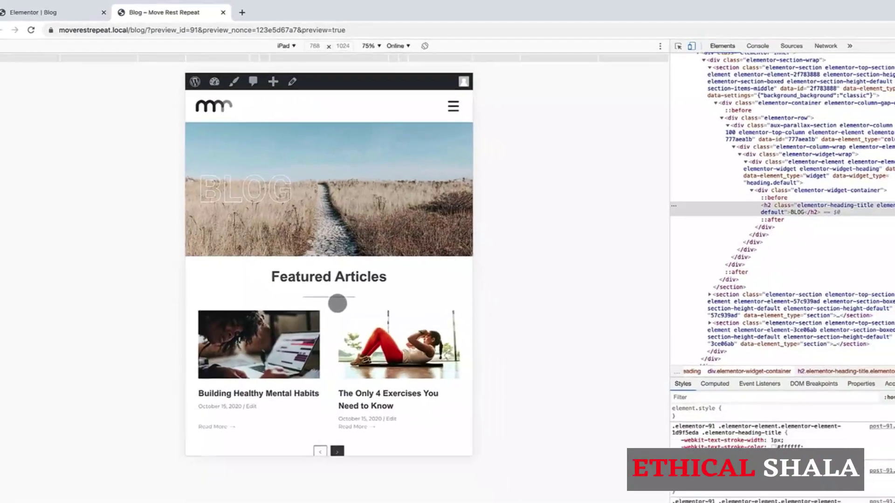
pyautogui.scroll(-2, 405, 424)
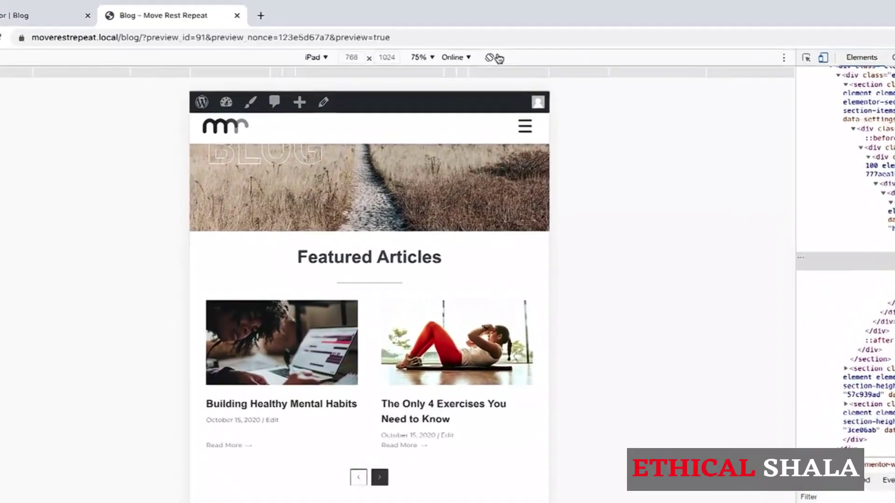
pyautogui.click(492, 58)
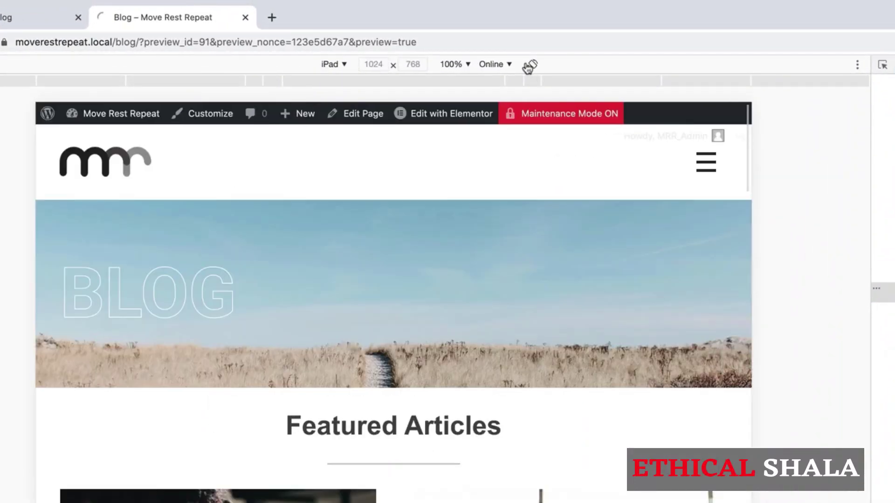
# Switch the device emulation to Responsive and widen the page's viewport to about 740 px
pyautogui.click(346, 66)
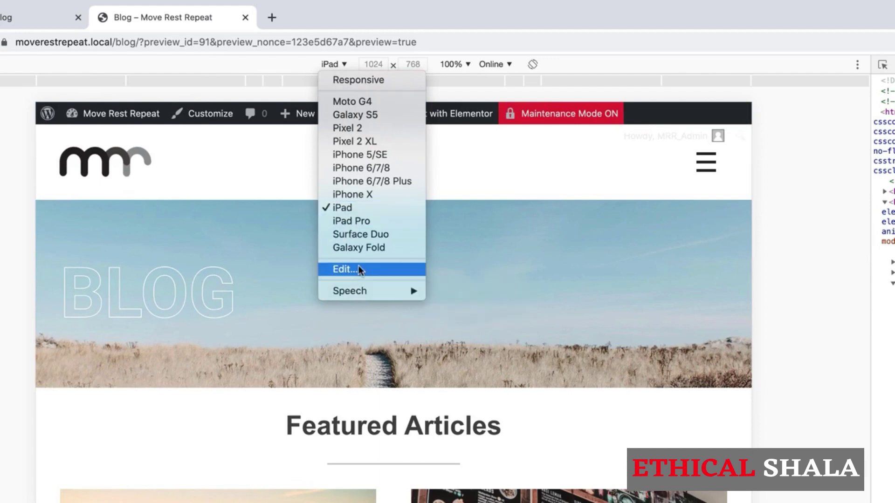
pyautogui.click(369, 82)
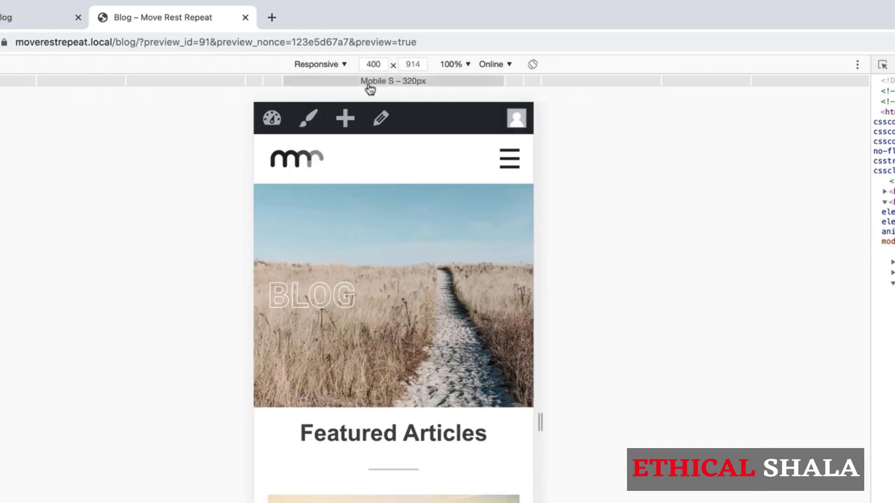
pyautogui.moveTo(540, 135); pyautogui.dragTo(662, 155)
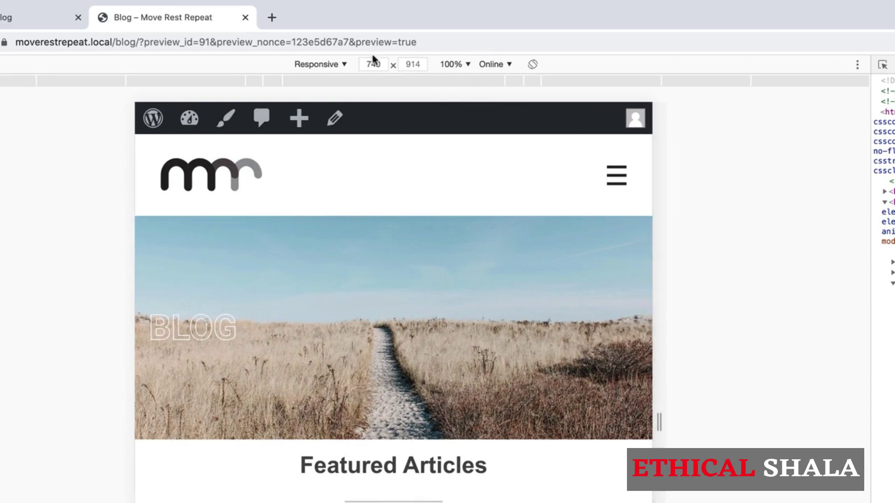